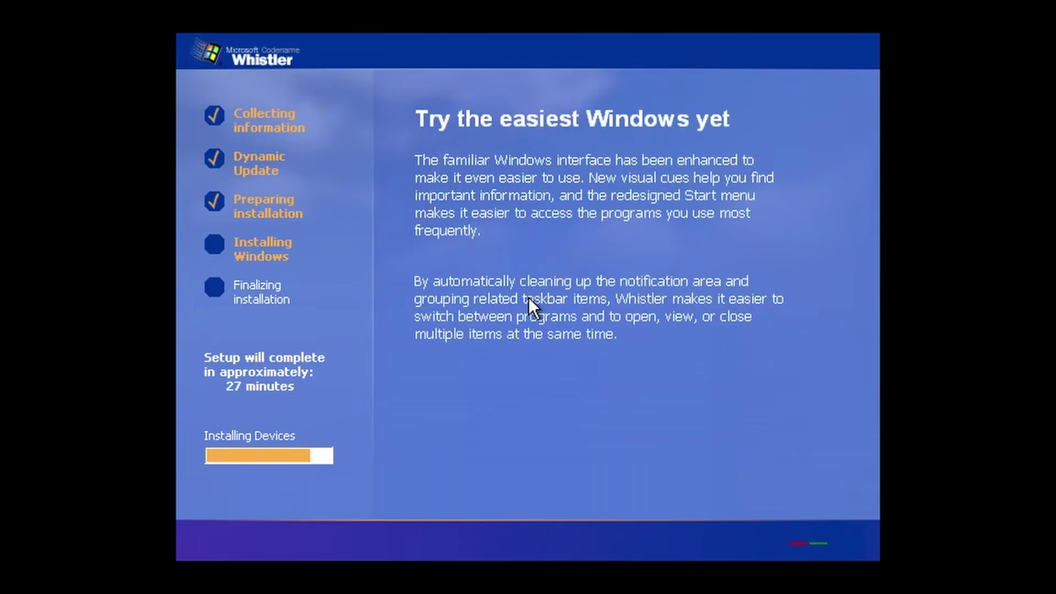
Accept the regional options, enter the owner's name, and name the computer WHISTLER.
key("Return")
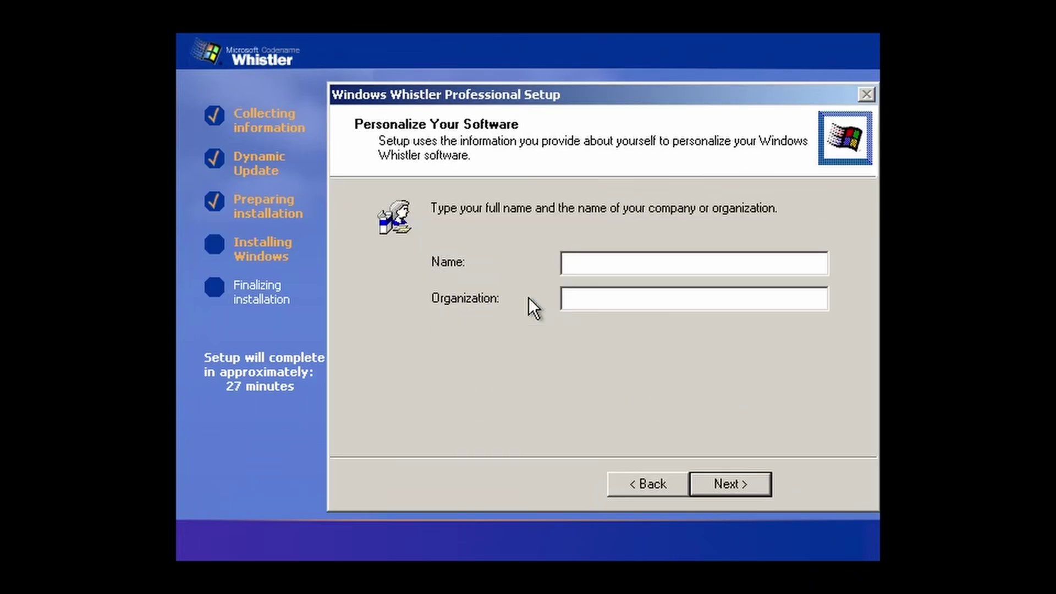
type("LagLife")
key("Return")
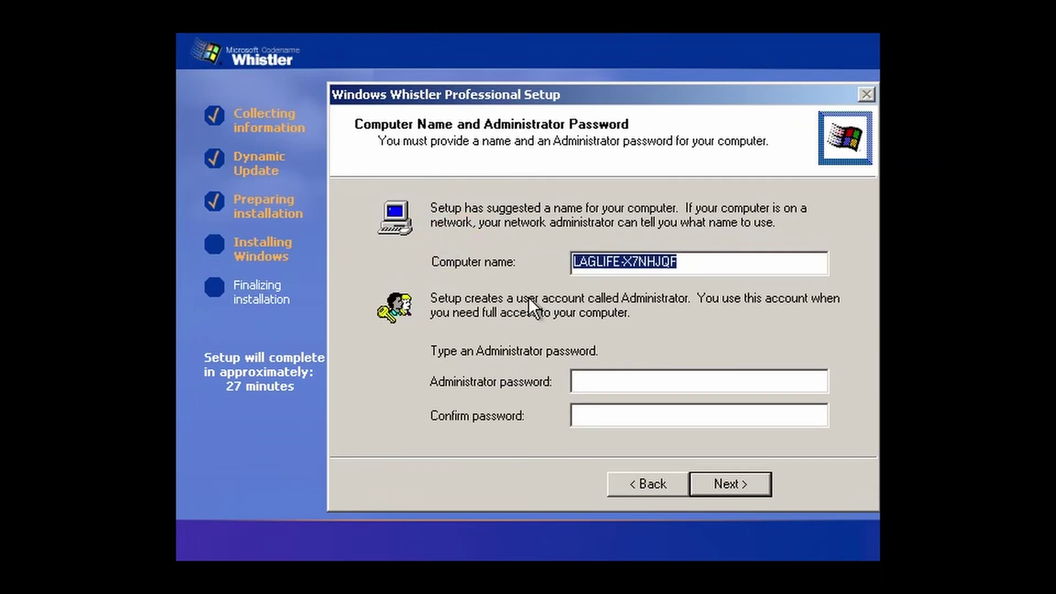
type("WHISTLER2428")
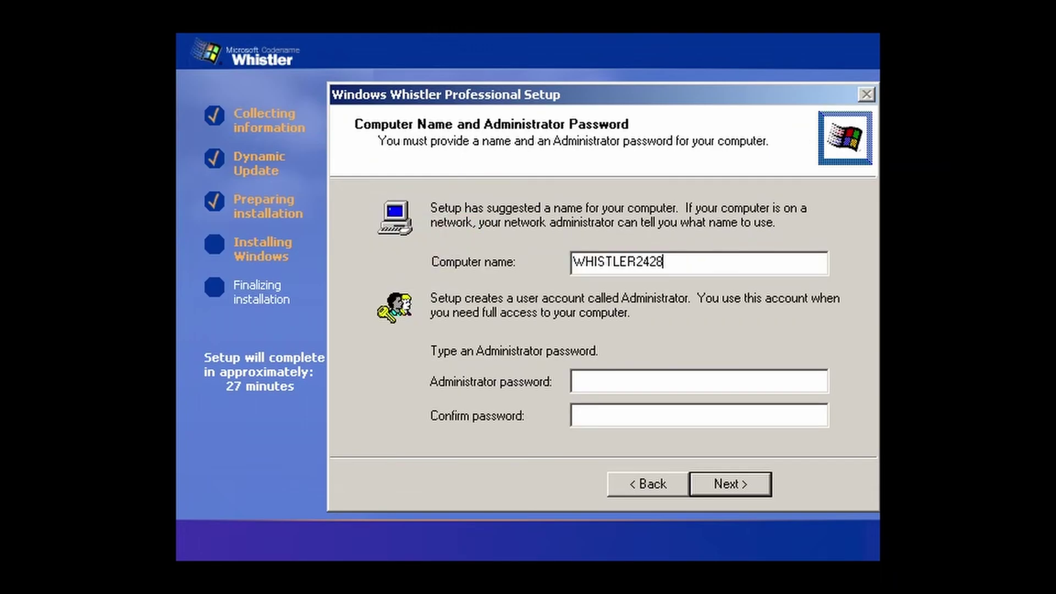
key("Return")
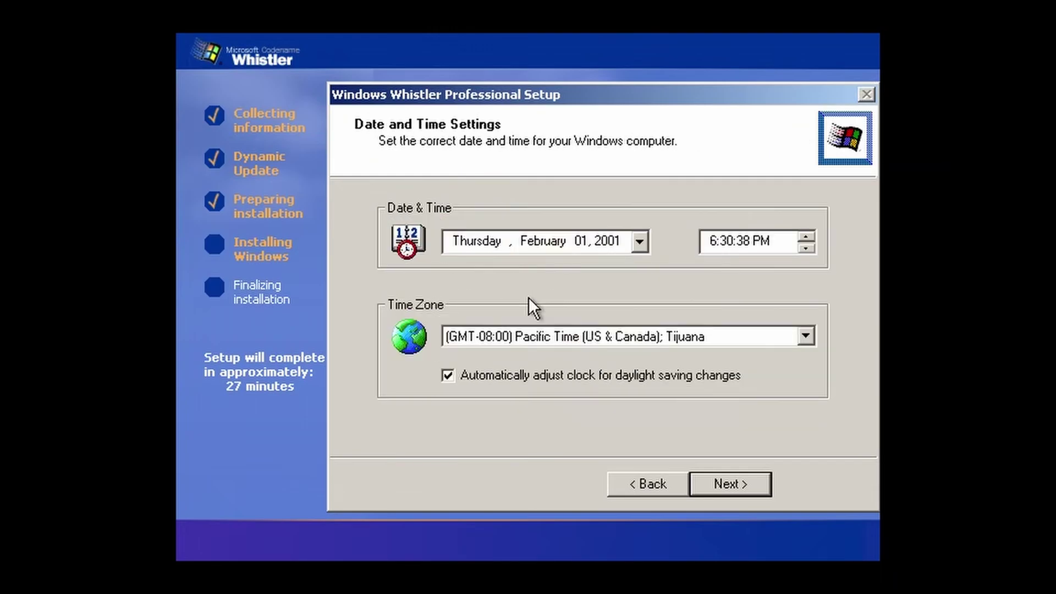
Choose the Central Time zone, keep typical networking settings and the default workgroup.
left_click(572, 338)
left_click(600, 399)
left_click(749, 486)
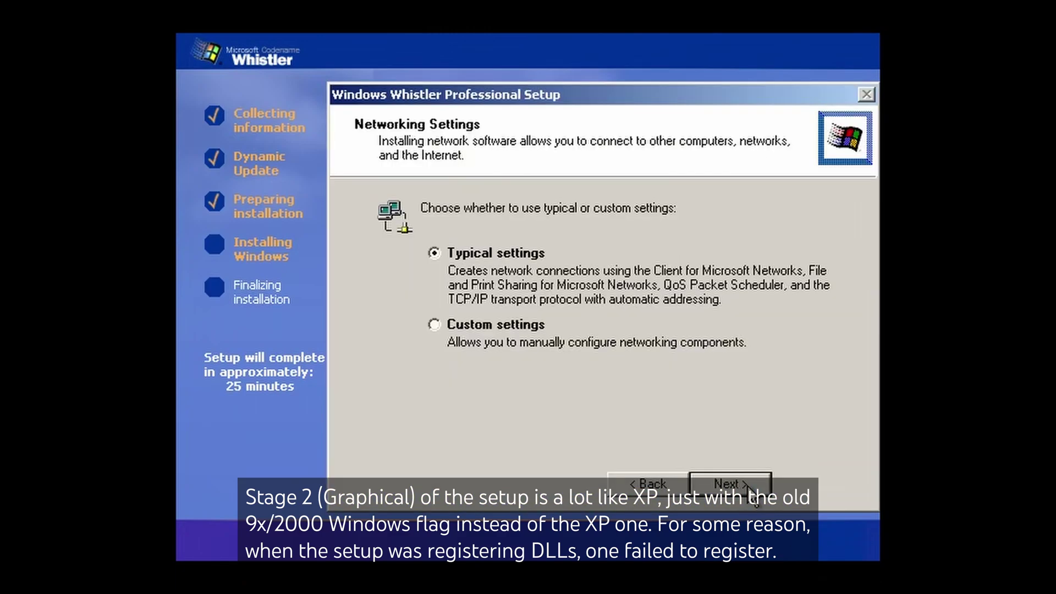
left_click(750, 486)
left_click(749, 486)
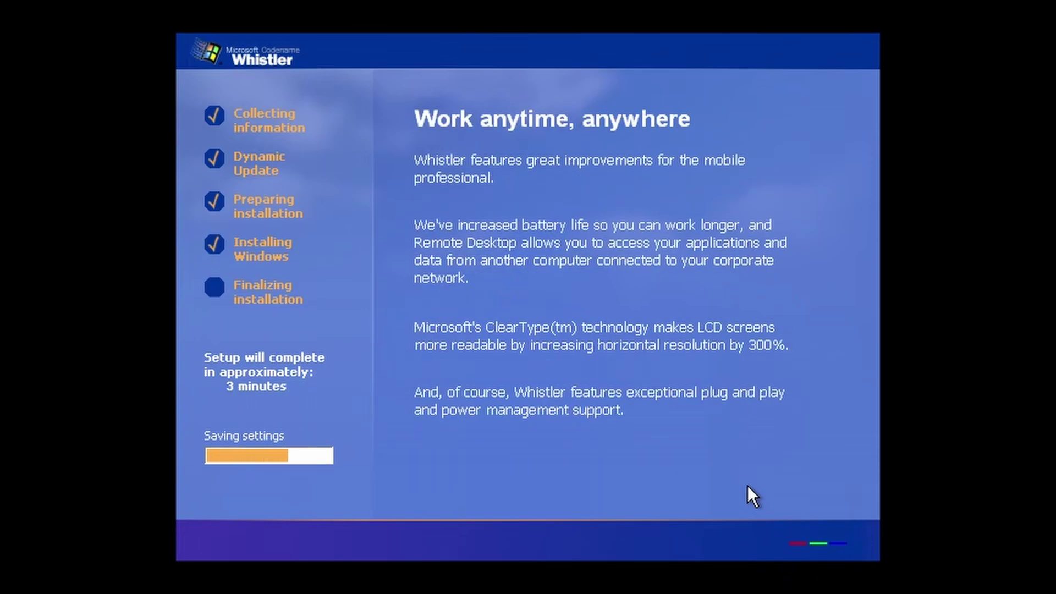
Close the System Setup Log and let Windows correct the screen resolution automatically.
key("Return")
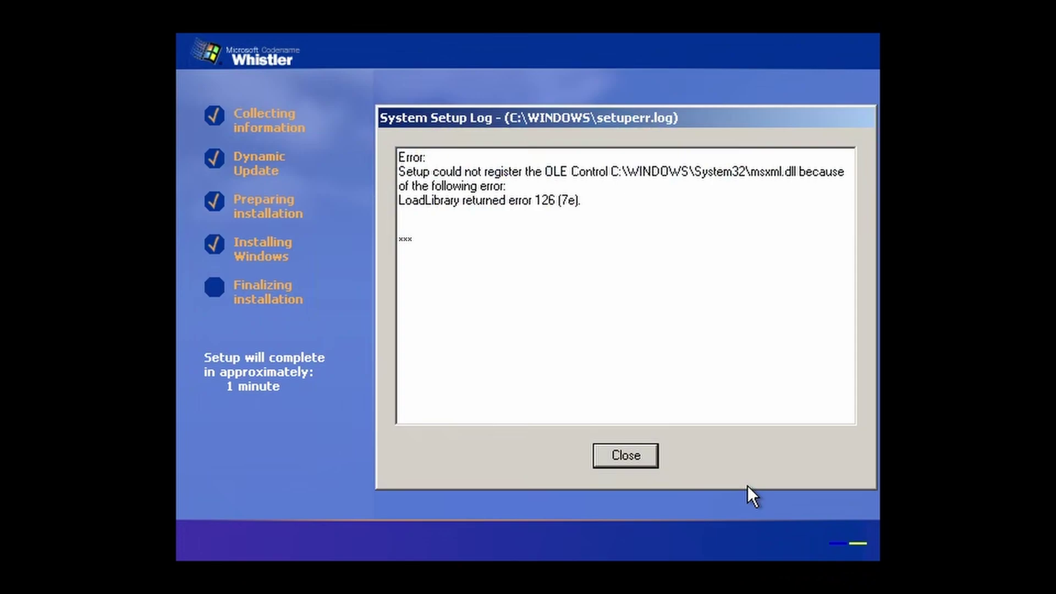
left_click(599, 454)
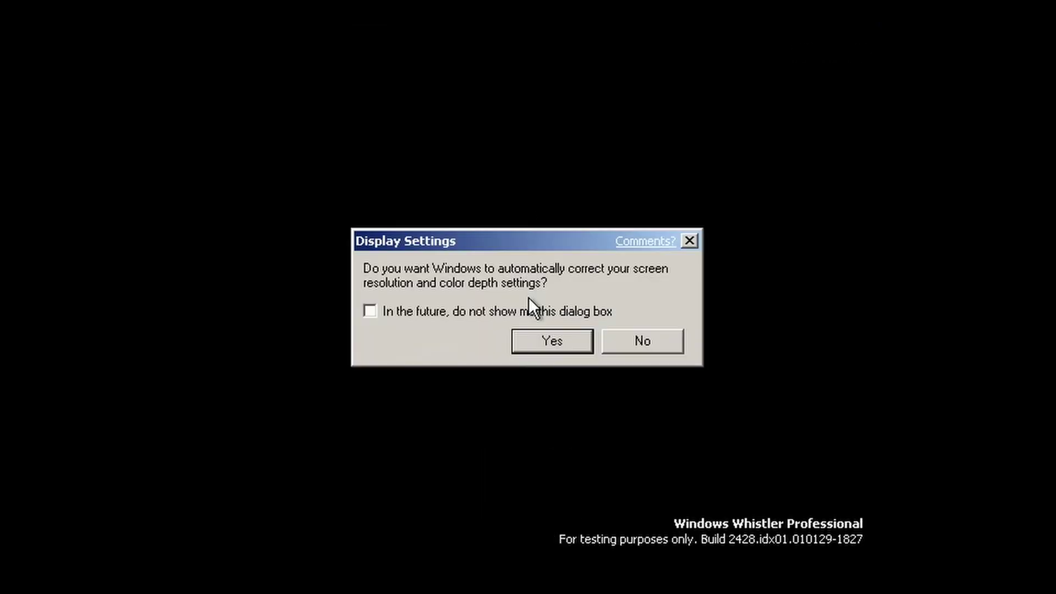
left_click(550, 340)
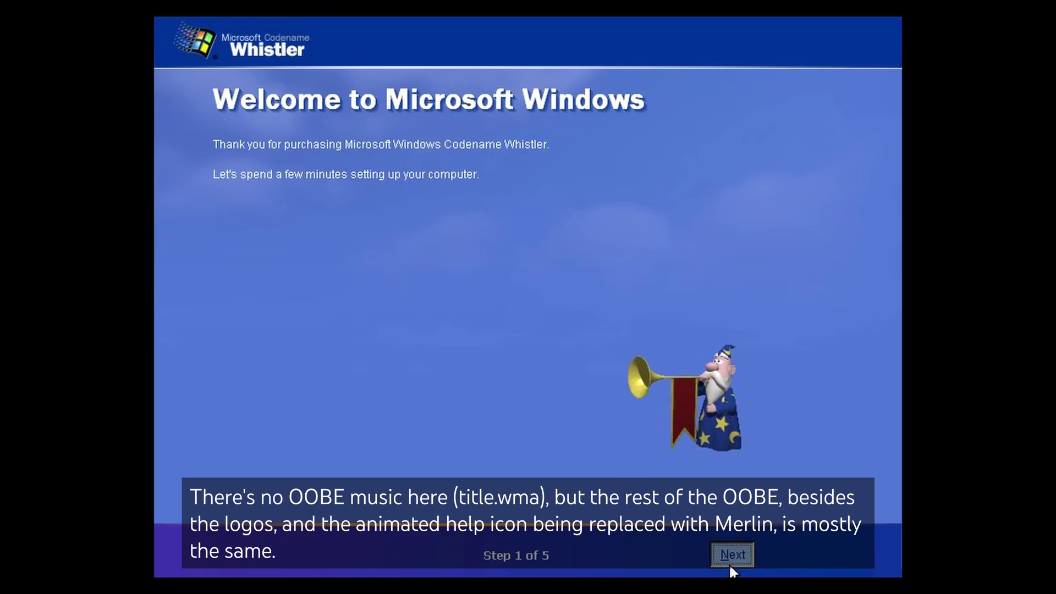
Finish the welcome wizard using DSL with automatic IP/DNS and postponed activation reminders.
left_click(732, 554)
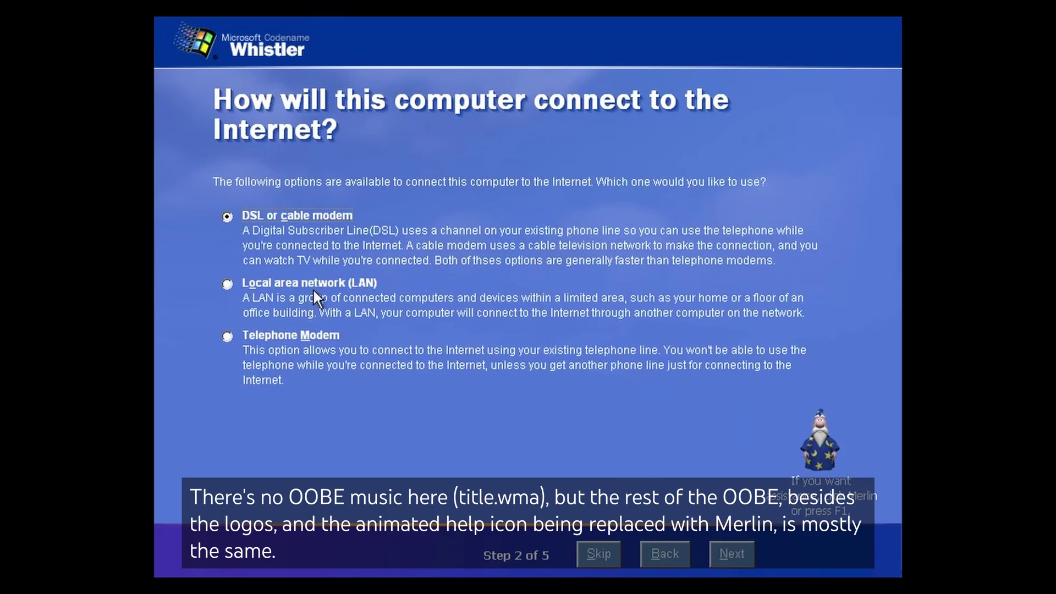
left_click(714, 552)
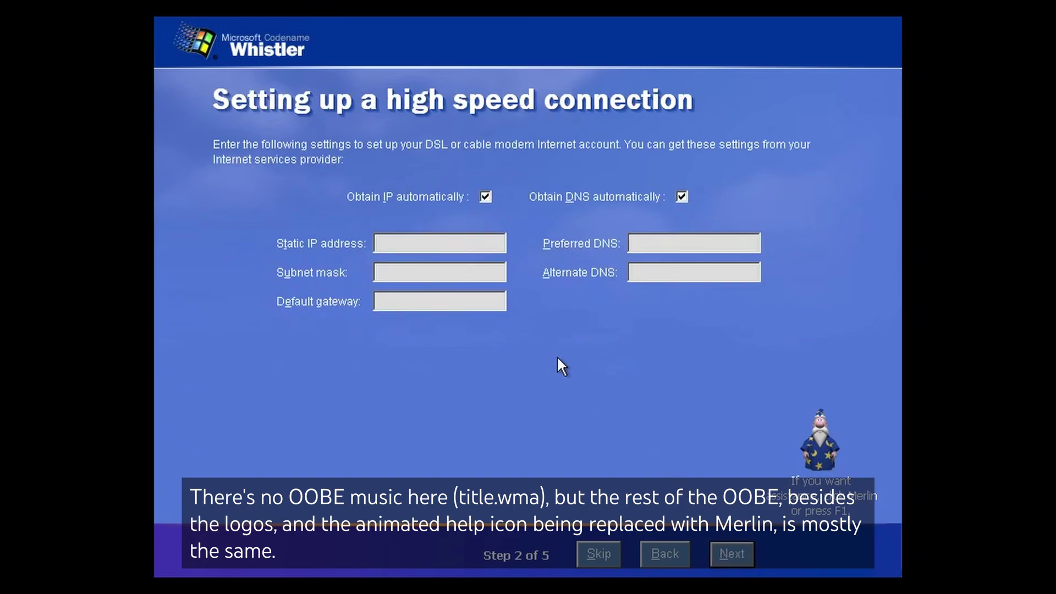
left_click(714, 547)
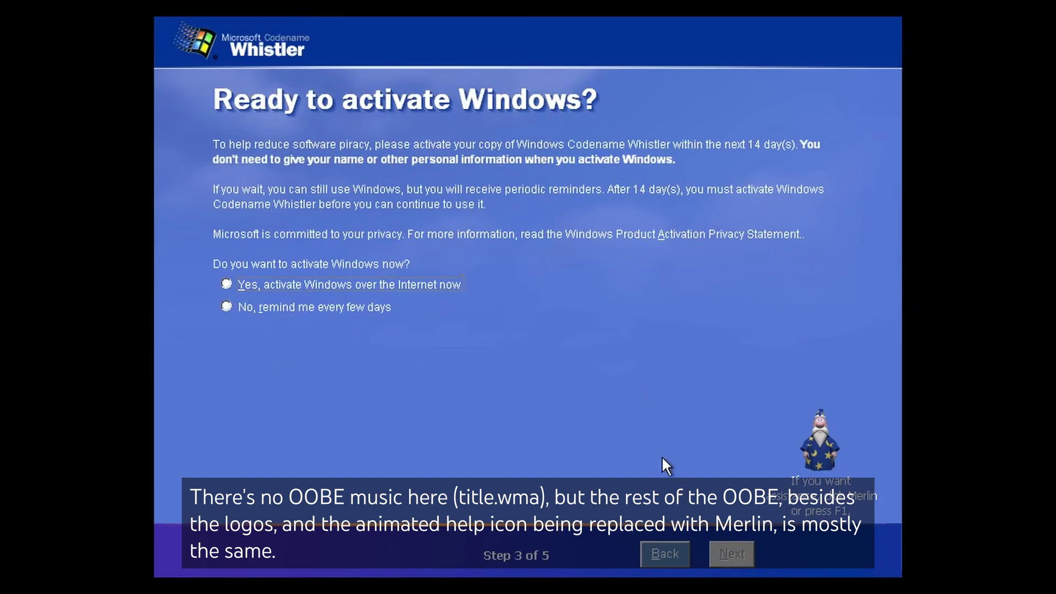
left_click(282, 305)
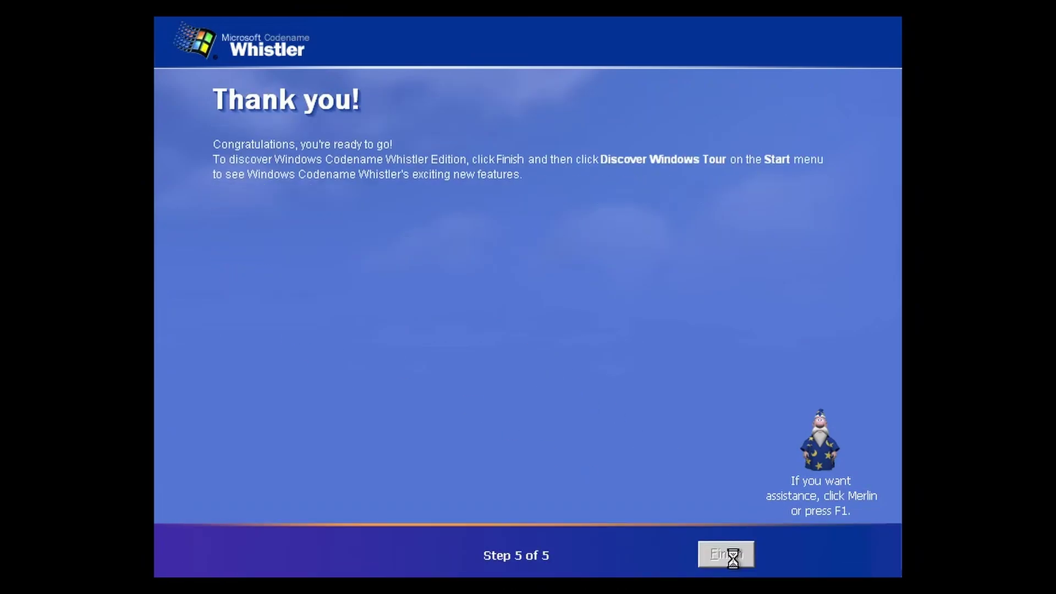
left_click(731, 554)
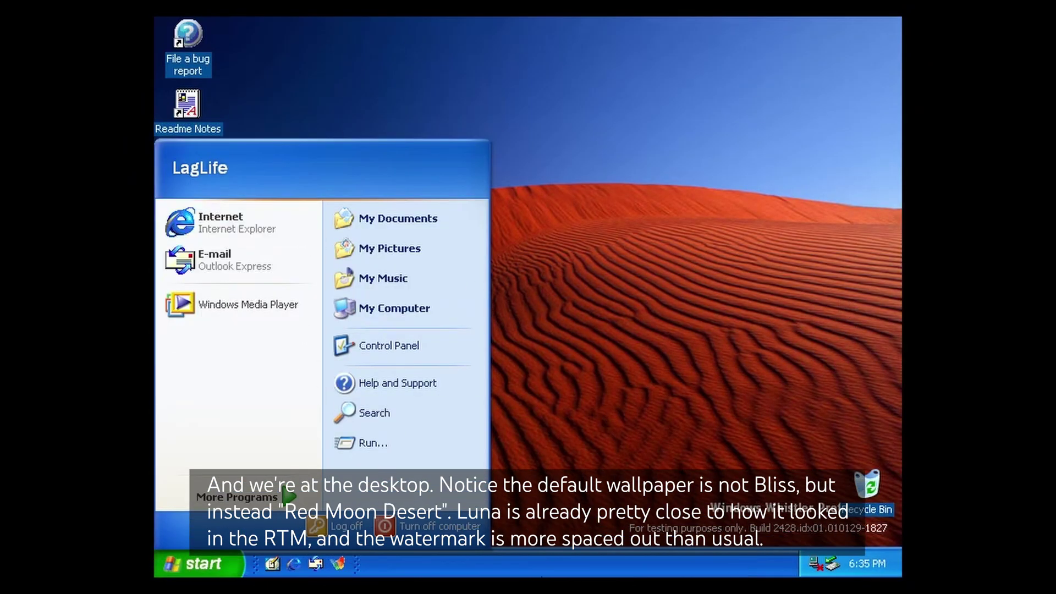
Turn off automatic Internet time synchronization in the Date/Time settings and apply it.
right_click(603, 553)
left_click(387, 432)
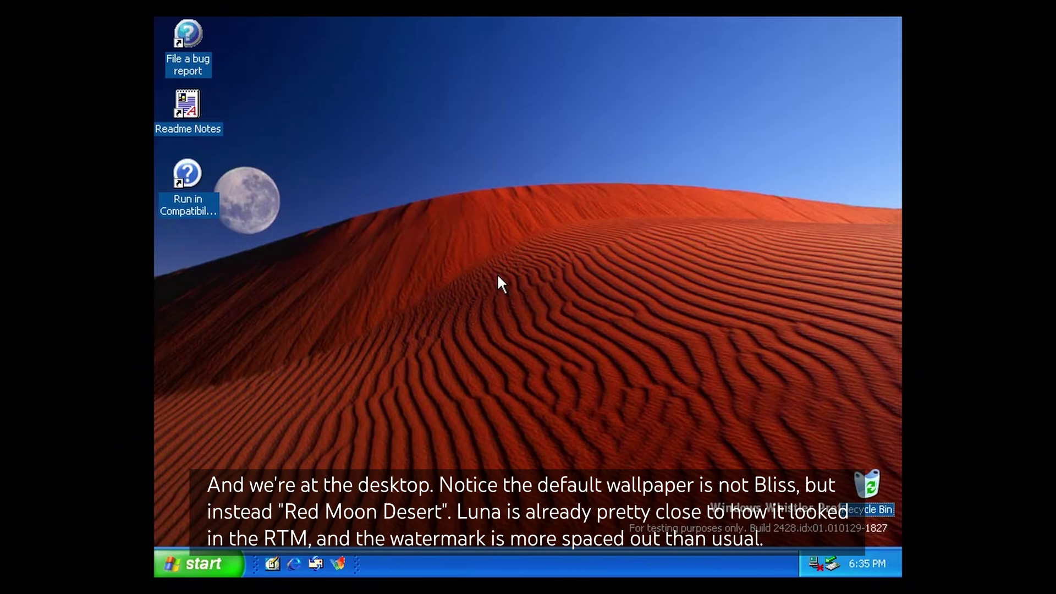
key("super+e")
right_click(705, 552)
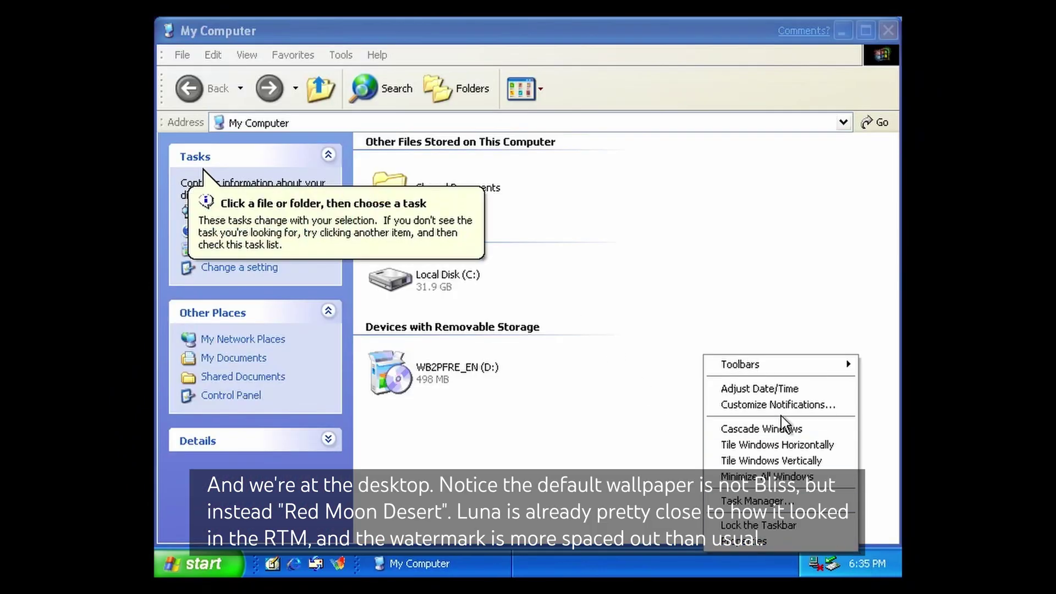
left_click(791, 388)
left_click(394, 138)
left_click(299, 226)
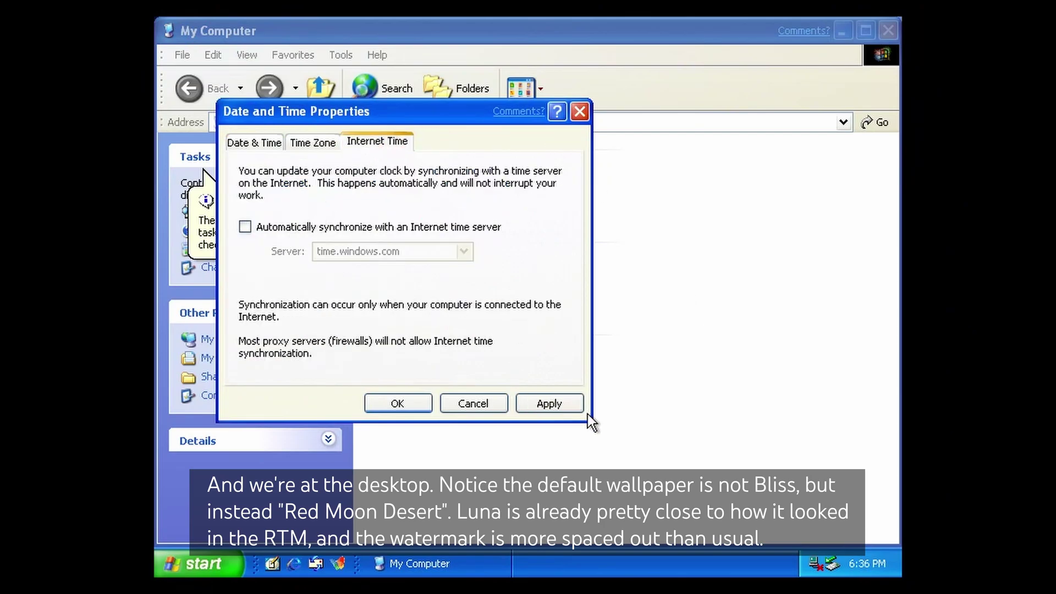
left_click(544, 404)
left_click(377, 405)
Try running VMware Tools from drive D:, dismiss the error, and open the disc's contents.
double_click(413, 364)
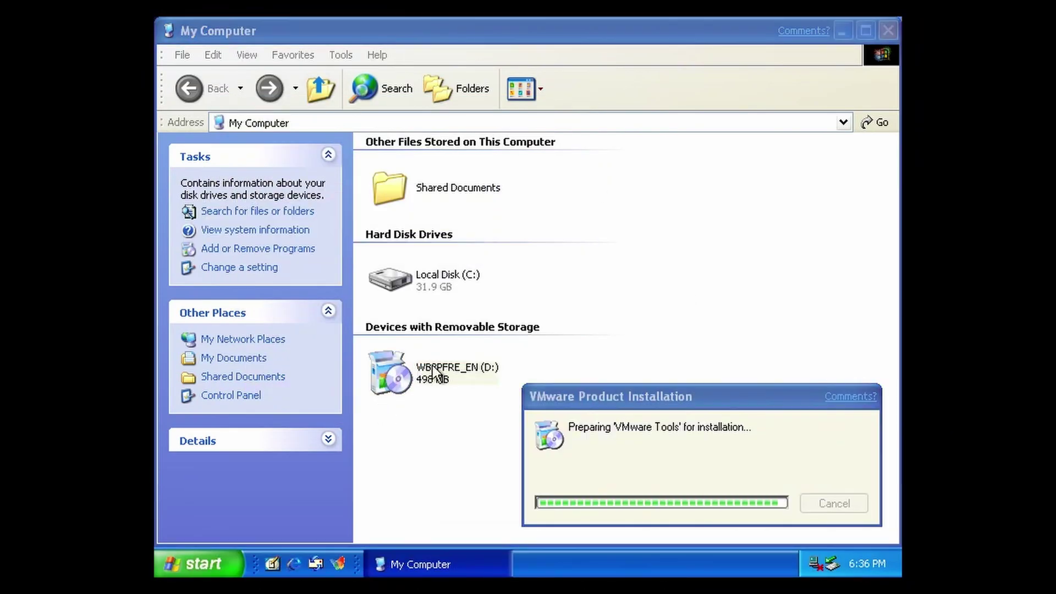
left_click(528, 342)
right_click(441, 376)
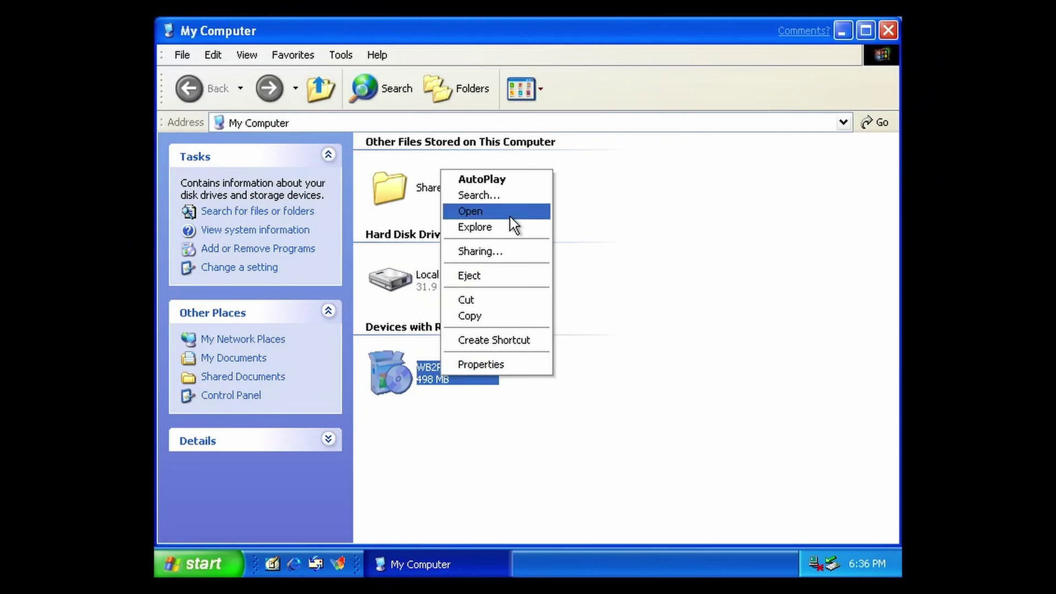
left_click(509, 223)
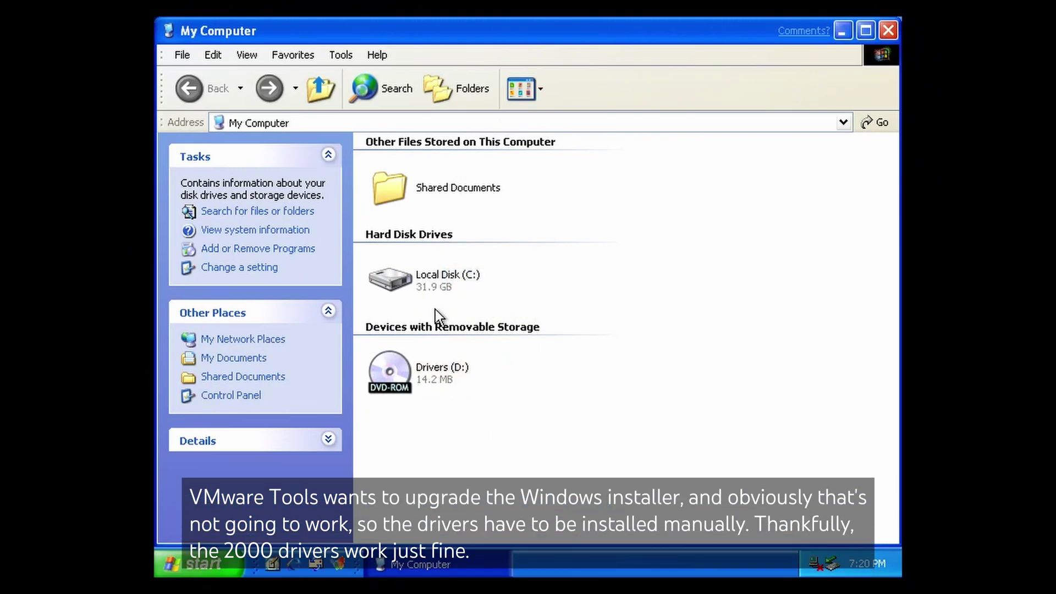
Open the D:\Drivers folder, then bring up Device Manager in Computer Management.
double_click(398, 375)
double_click(398, 184)
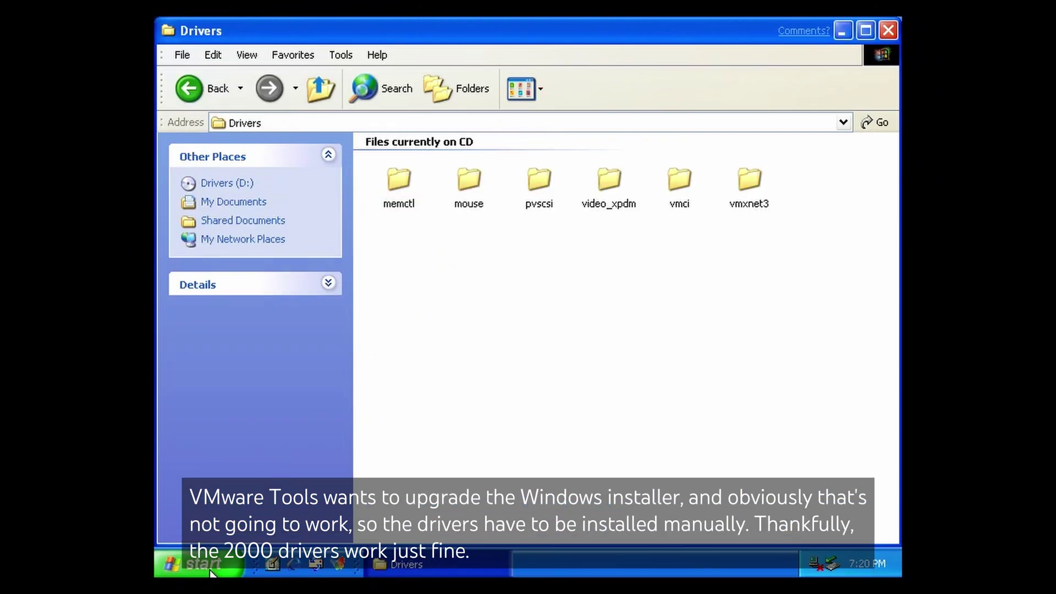
key("super")
right_click(403, 306)
left_click(438, 361)
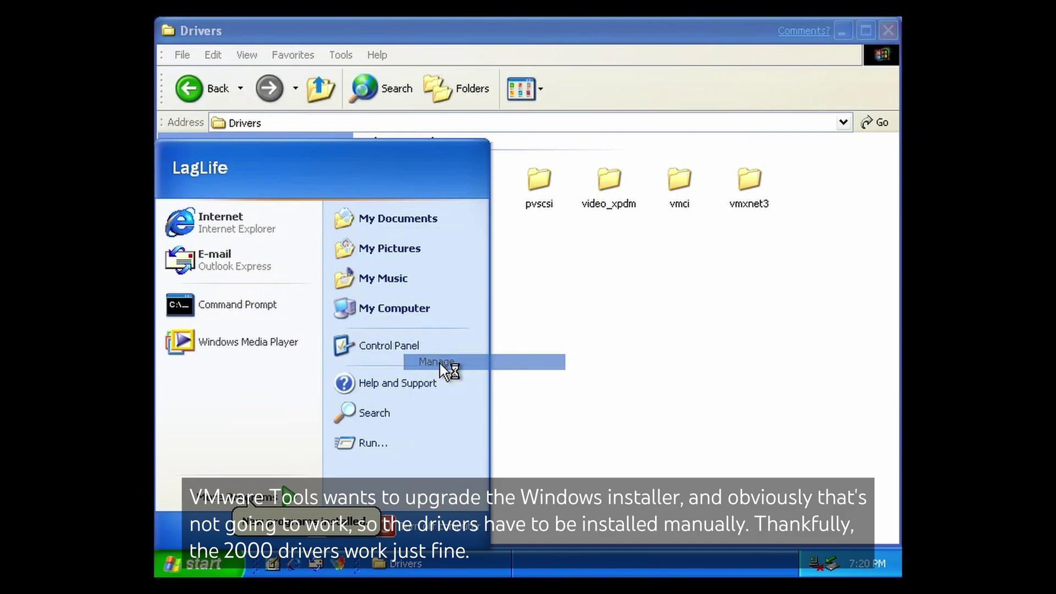
left_click(320, 265)
Update the Base System Device driver from the vmci folder on the Drivers disc.
right_click(536, 340)
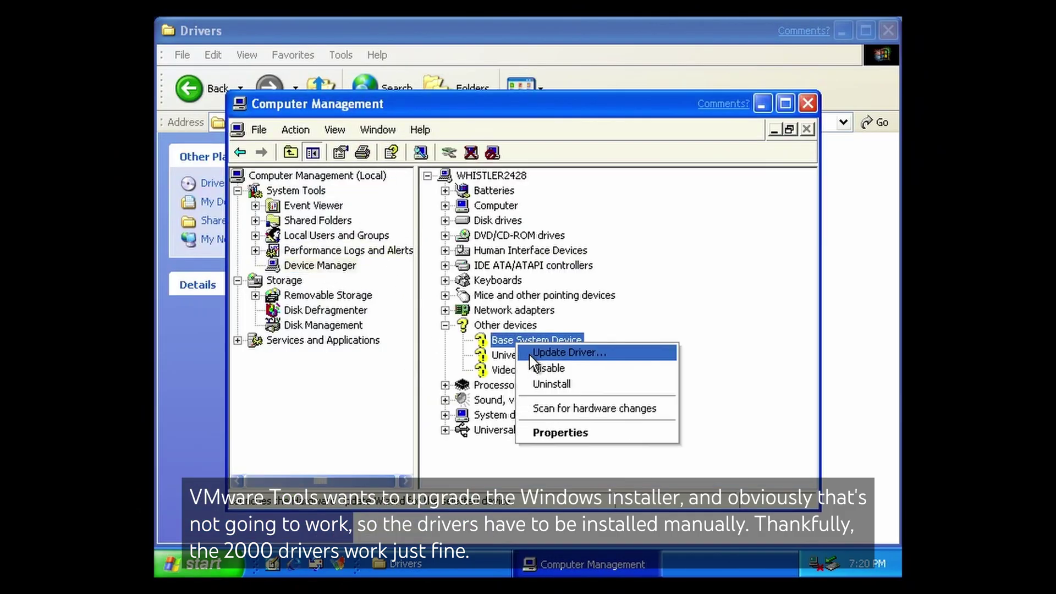
left_click(555, 347)
left_click(780, 520)
left_click(817, 379)
left_click(571, 343)
double_click(583, 423)
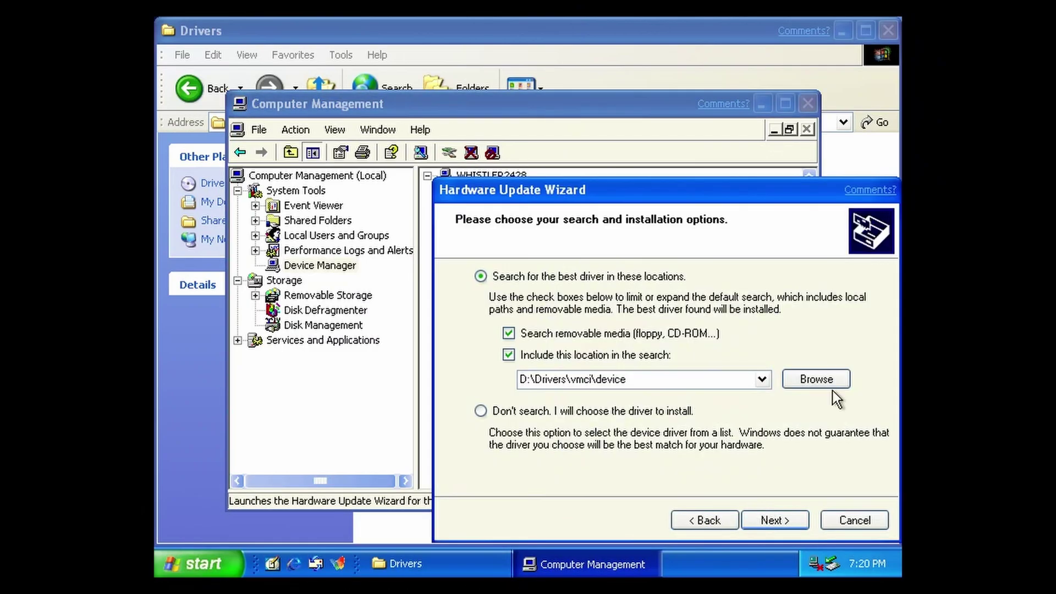
Install the VMware SVGA II driver from video_xpdm and the HID-compliant mouse driver.
left_click(816, 379)
left_click(599, 407)
left_click(620, 507)
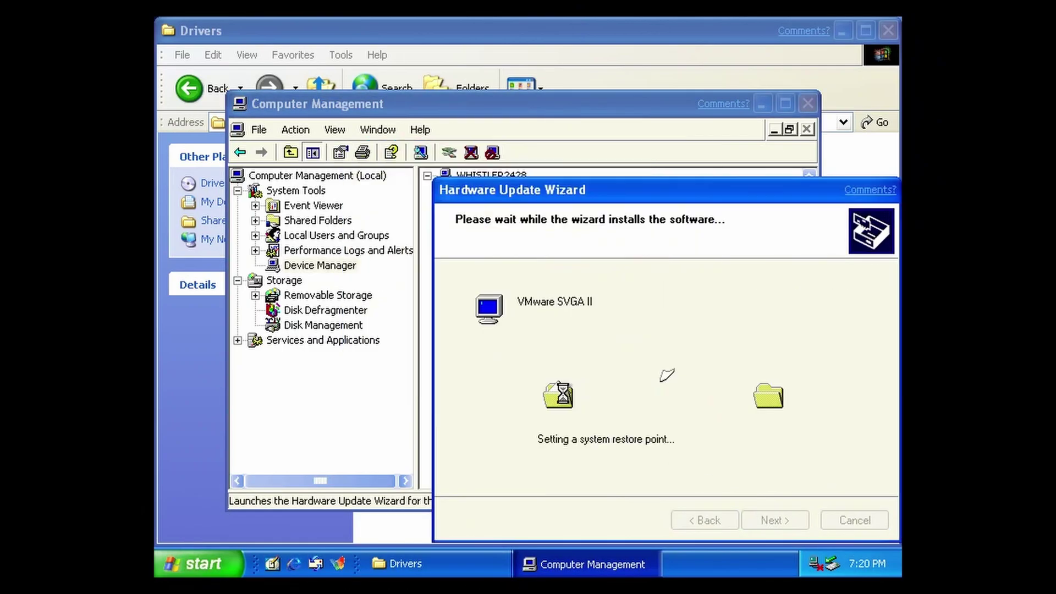
left_click(528, 416)
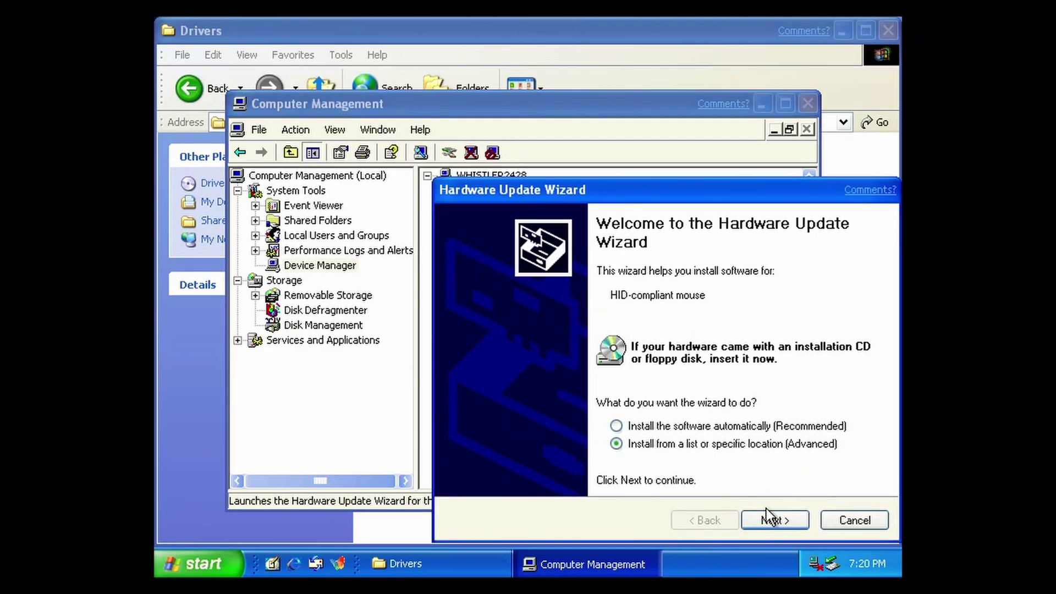
left_click(561, 445)
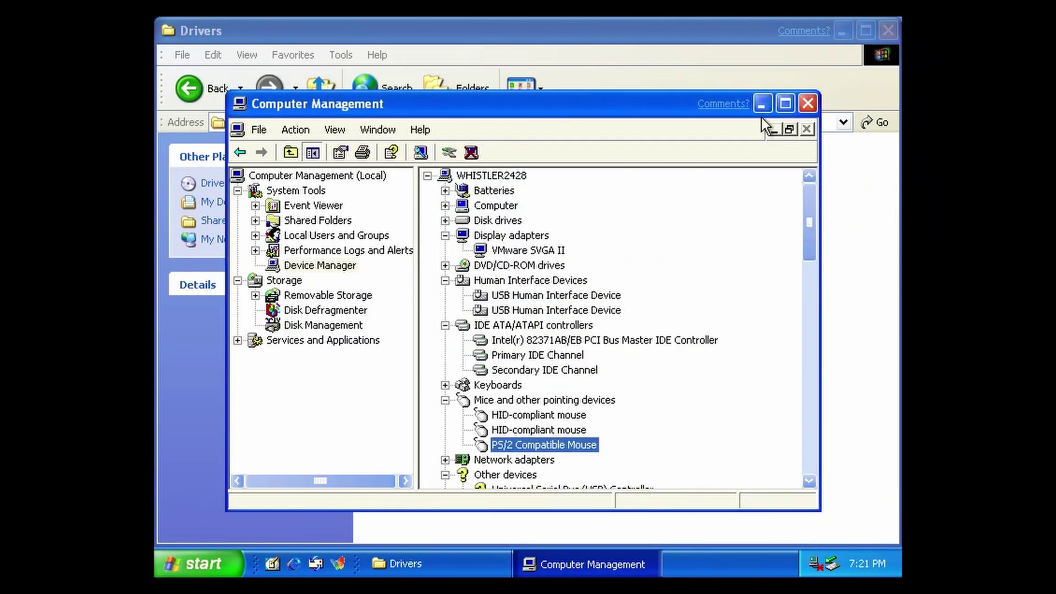
right_click(561, 440)
Close Computer Management and restart Windows.
left_click(809, 103)
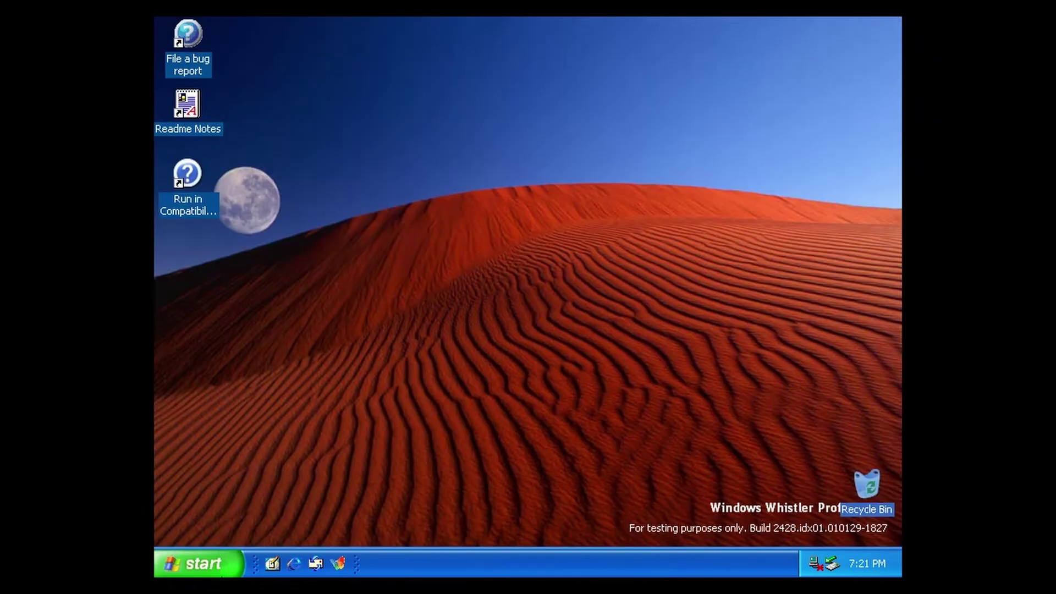
left_click(198, 563)
left_click(451, 545)
left_click(607, 242)
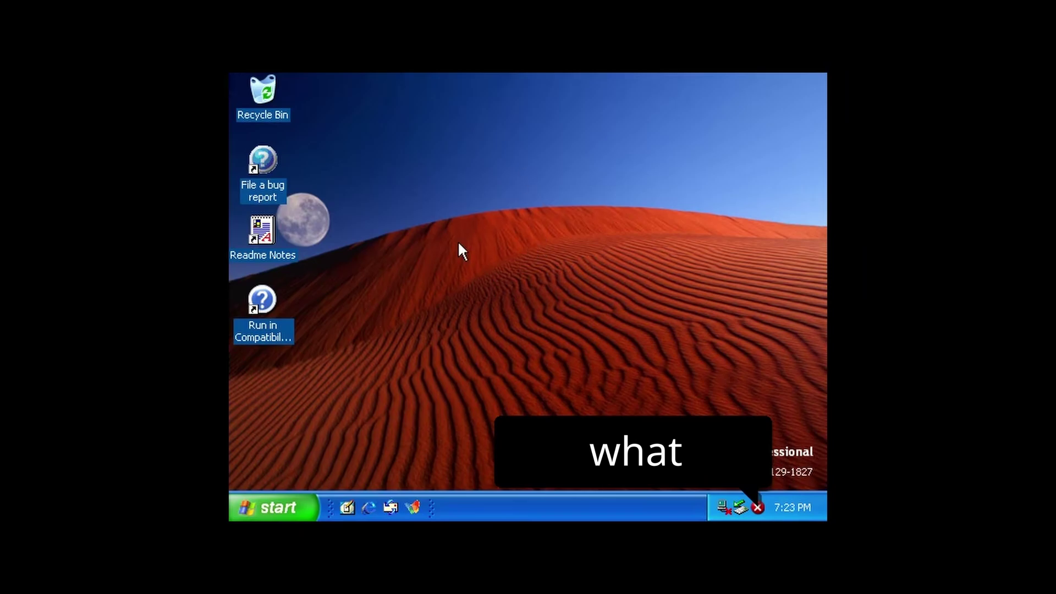
Answer No to the automatic display settings change prompt.
left_click(608, 320)
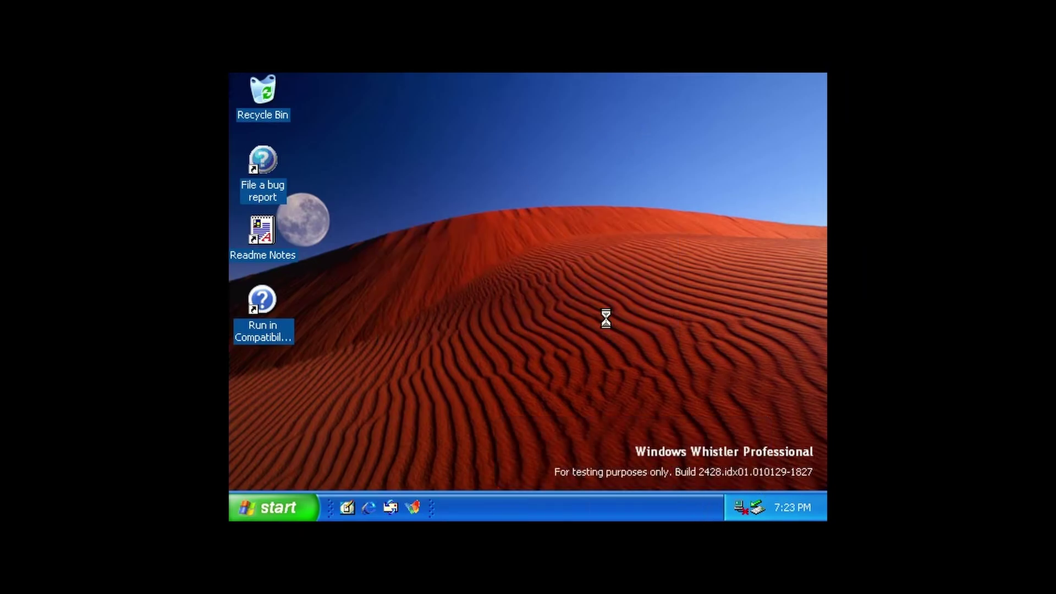
Set the screen resolution to 1920 by 1080 in Display Properties and keep it.
right_click(606, 319)
left_click(662, 433)
left_click(495, 114)
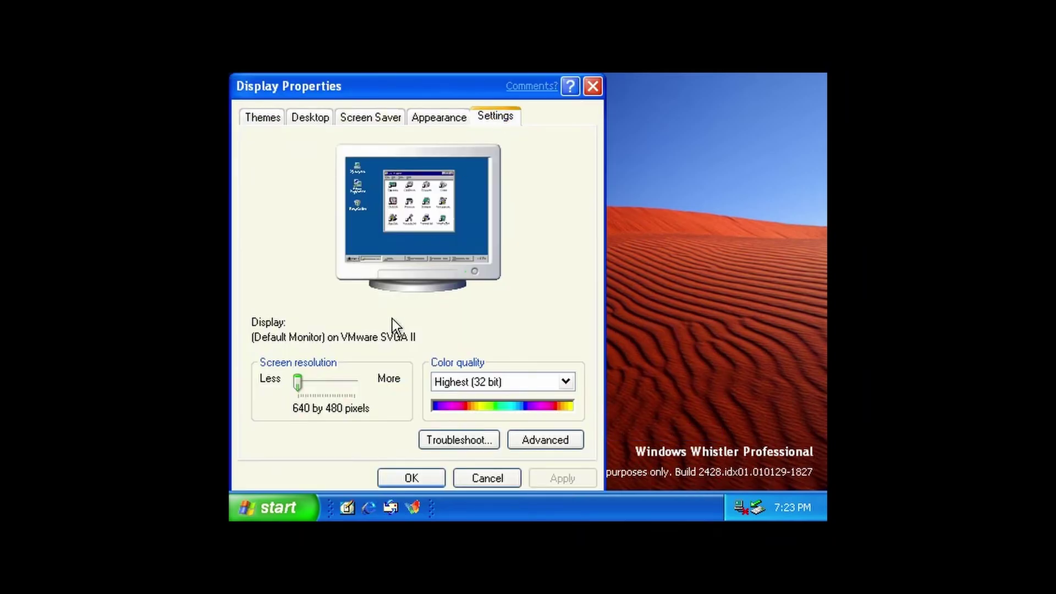
left_click_drag(299, 386, 335, 385)
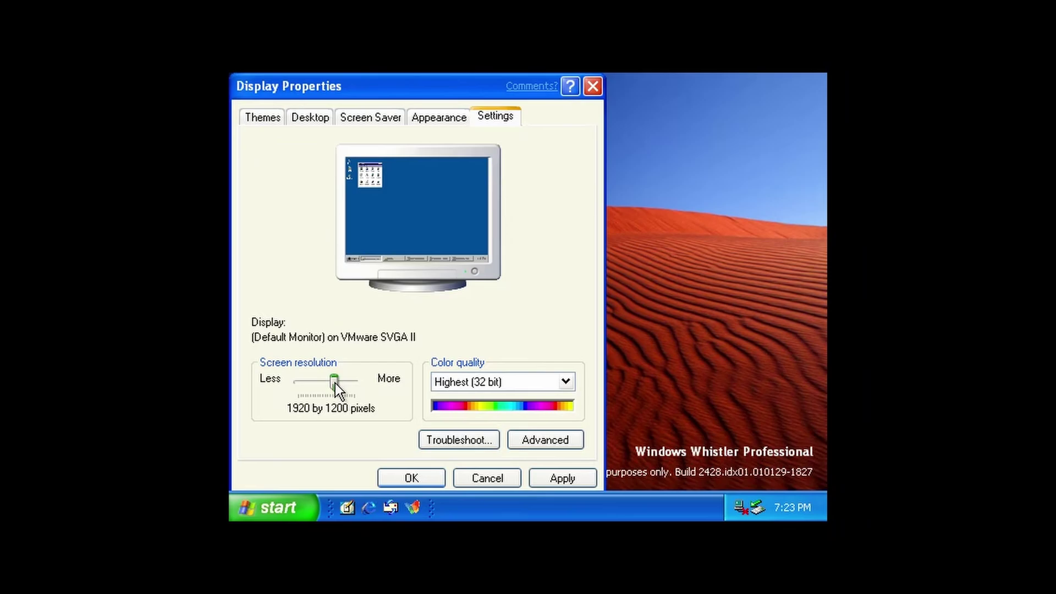
left_click(561, 478)
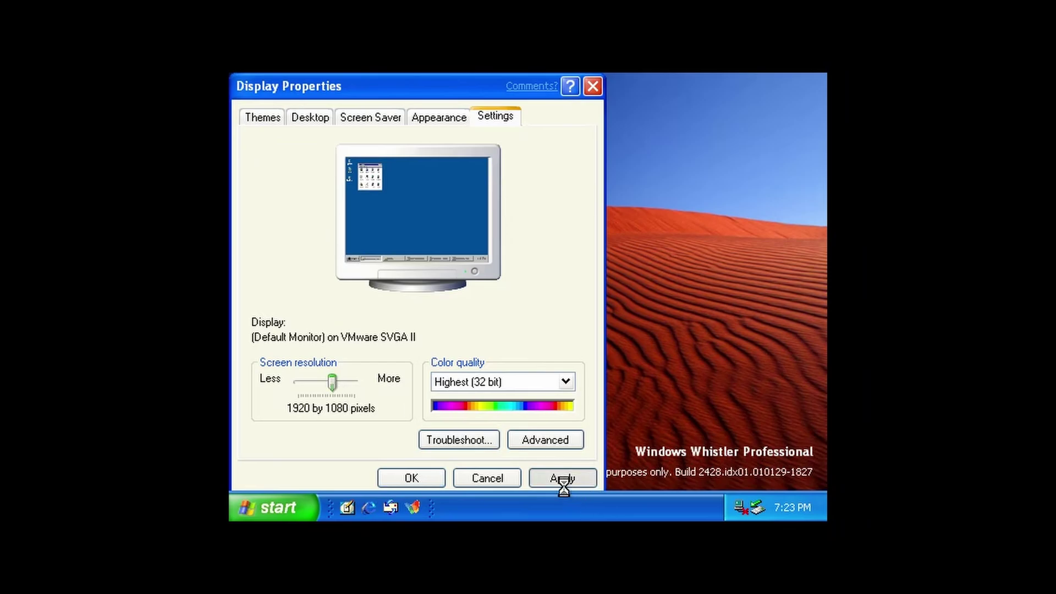
key("Return")
key("Return")
left_click(113, 238)
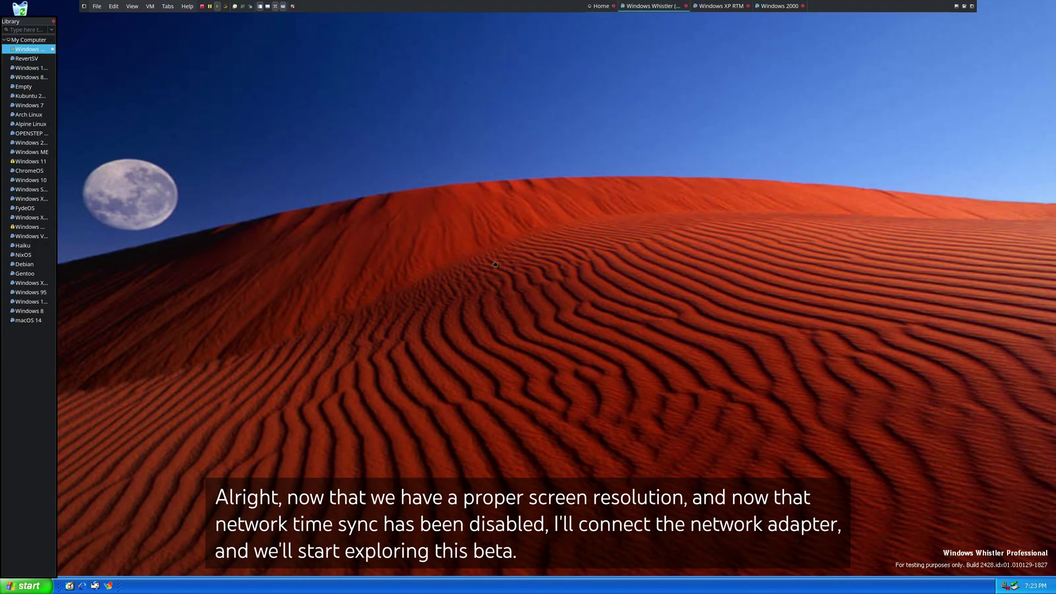
Connect the virtual machine's network adapter and give the guest desktop the whole screen.
left_click(150, 6)
left_click(392, 41)
left_click(132, 6)
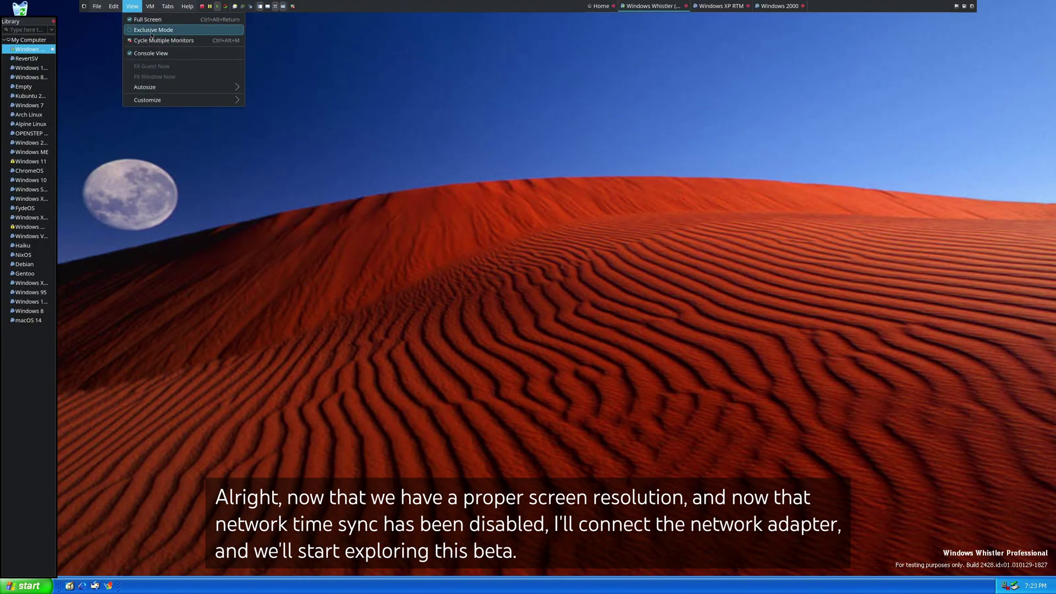
left_click(165, 28)
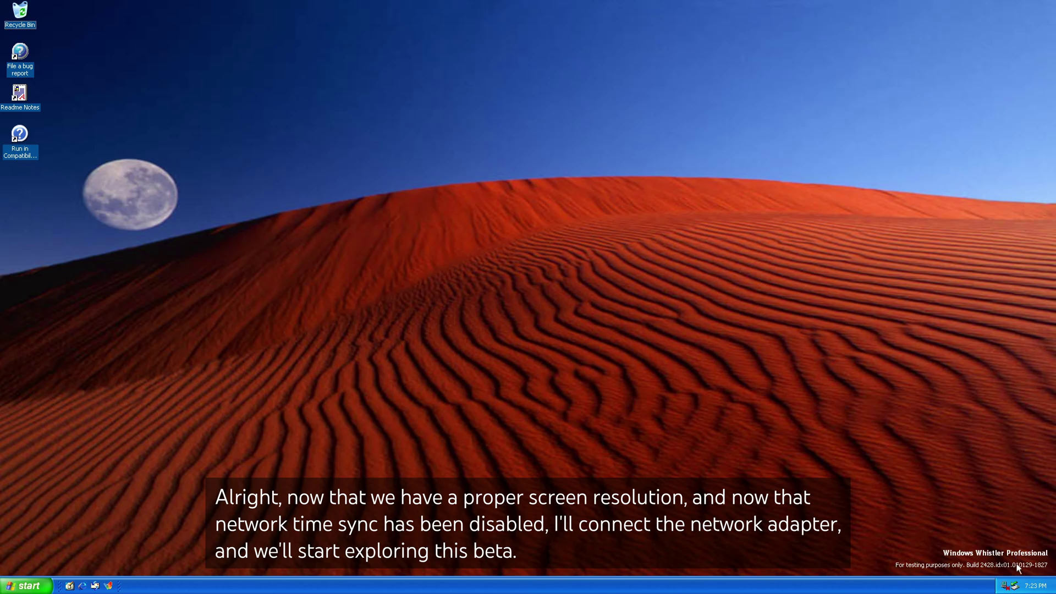
right_click(1005, 588)
left_click(587, 494)
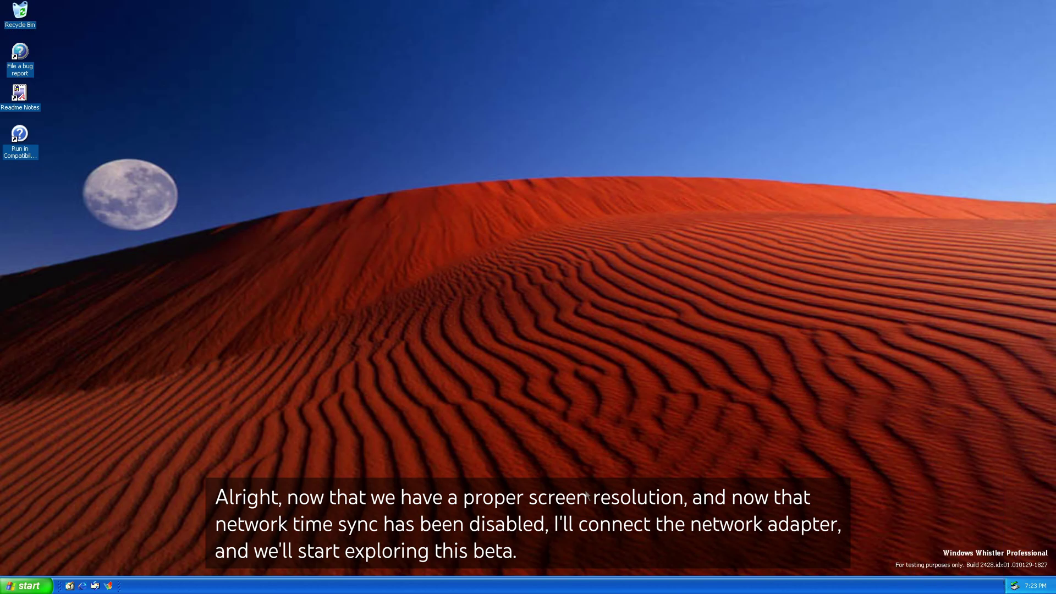
Launch Getting Started with Windows 2000 from the Start menu programs.
left_click(26, 582)
mouse_move(57, 545)
mouse_move(122, 493)
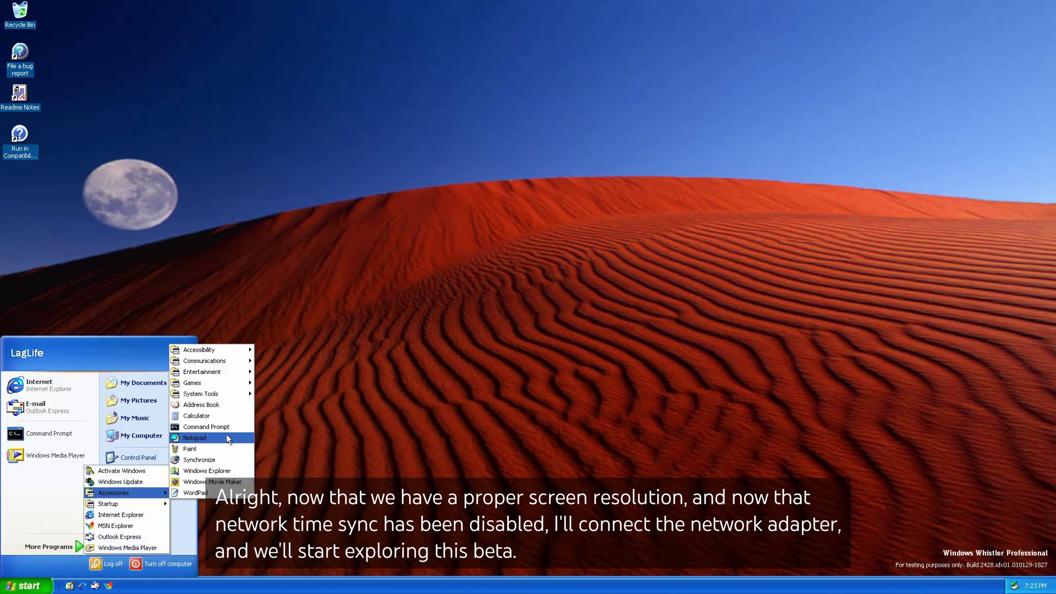
mouse_move(212, 394)
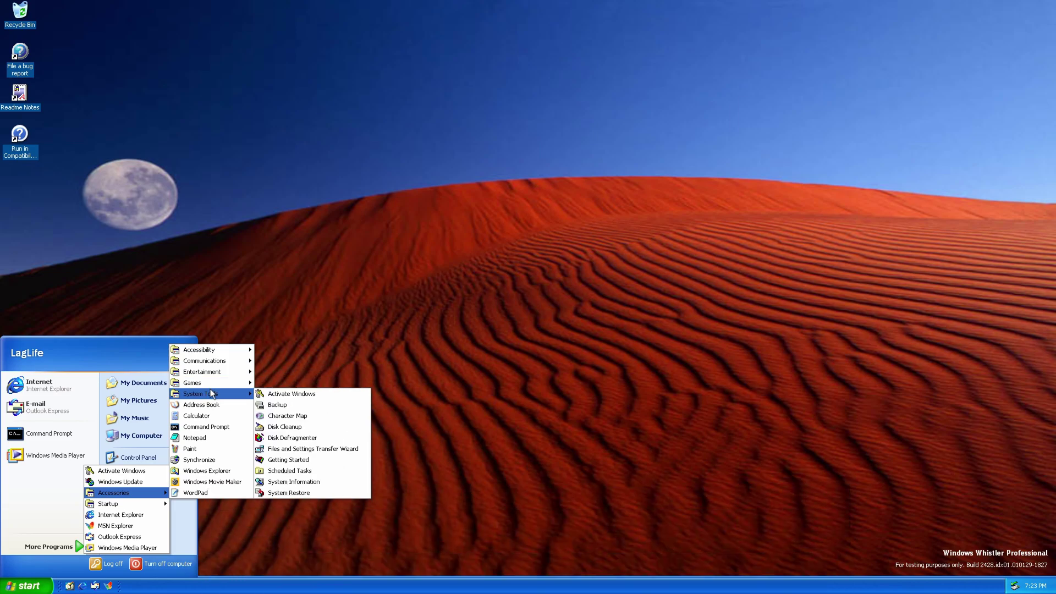
left_click(289, 460)
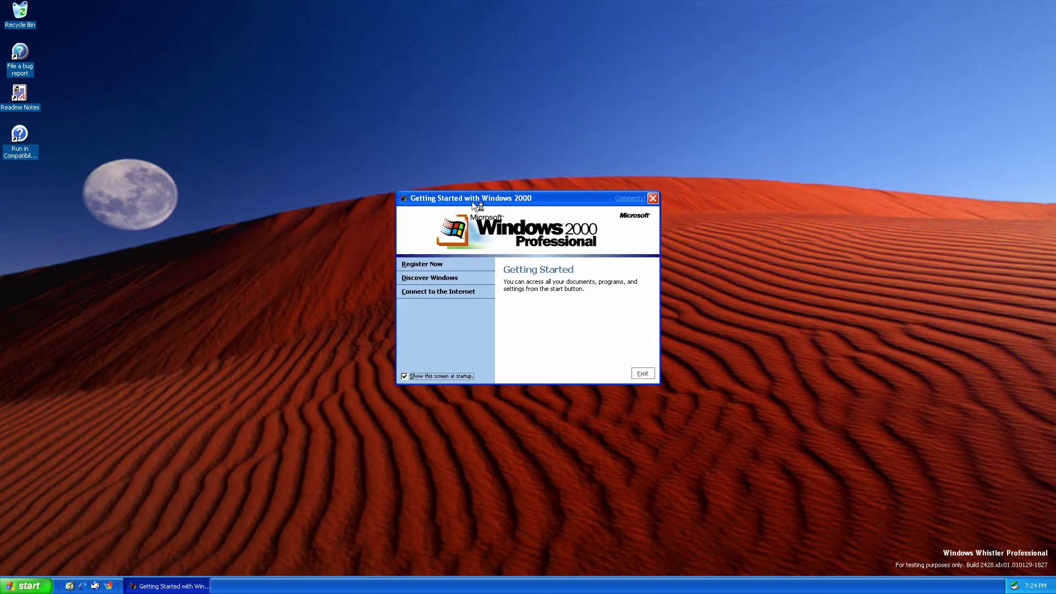
Launch Address Book from Accessories and view its version information.
left_click(28, 585)
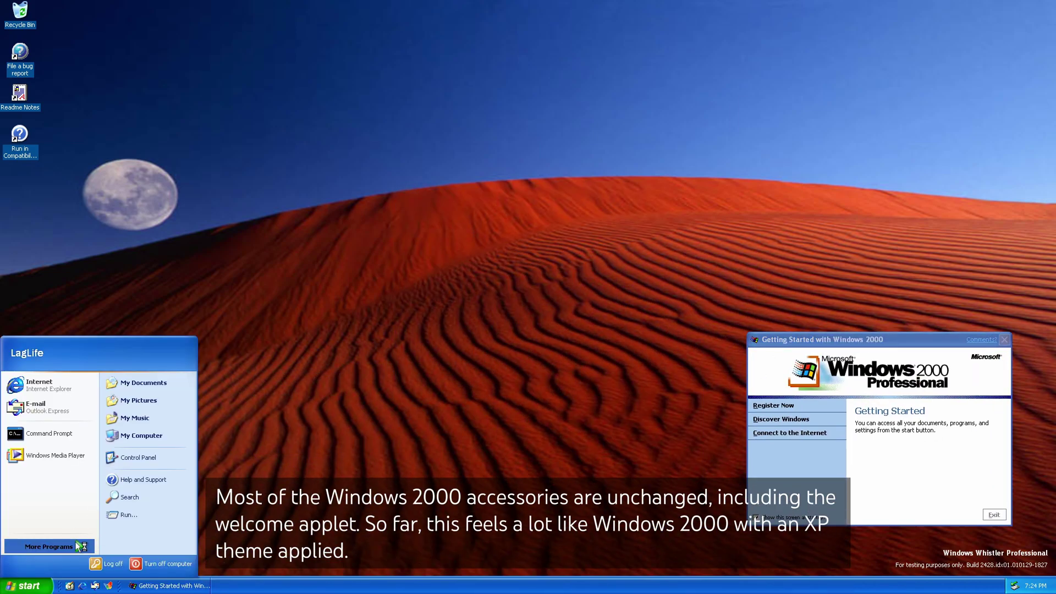
mouse_move(58, 546)
mouse_move(127, 493)
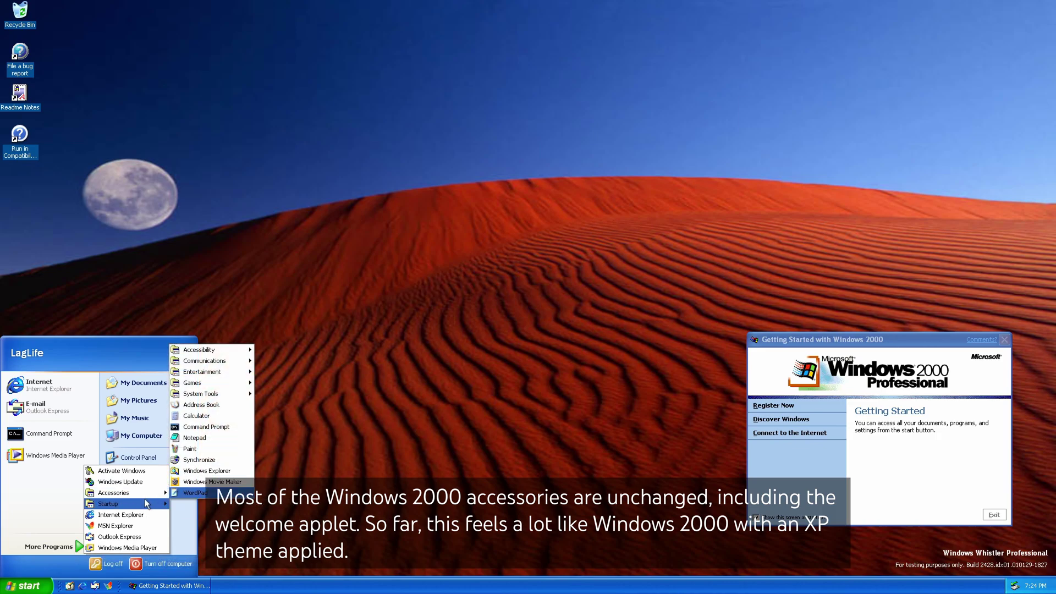
mouse_move(223, 366)
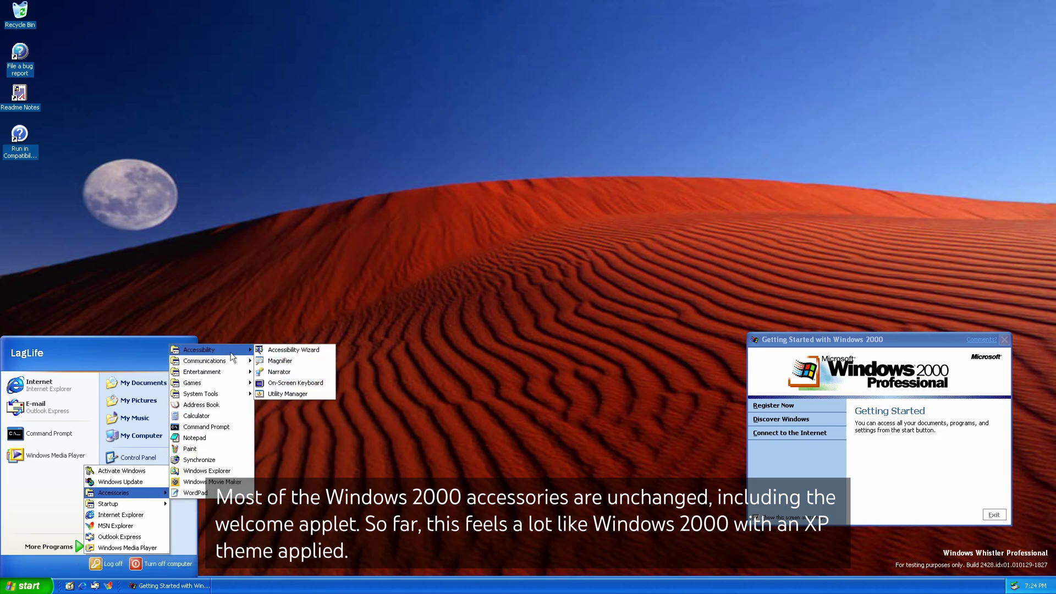
left_click(202, 405)
left_click(105, 53)
left_click(135, 80)
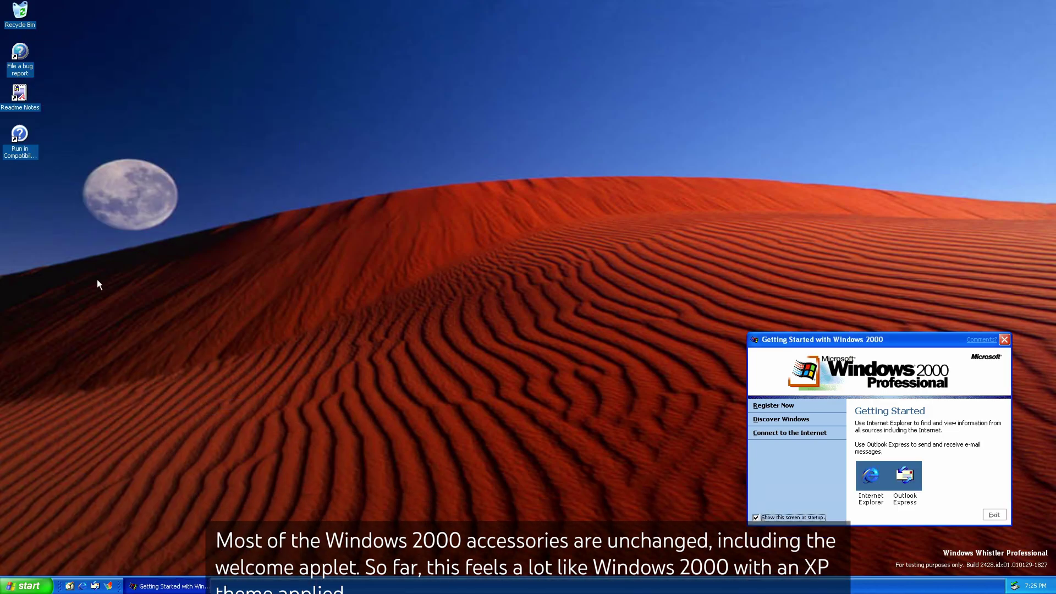
Launch Windows Media Player, glance at its Help menu, then close it.
left_click(26, 586)
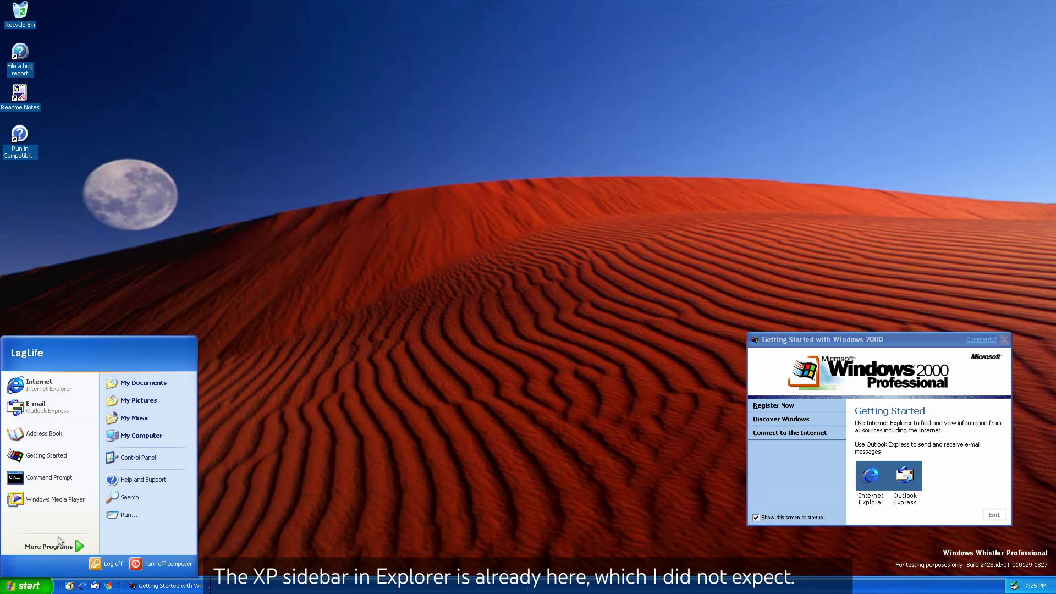
mouse_move(61, 546)
mouse_move(126, 493)
mouse_move(220, 376)
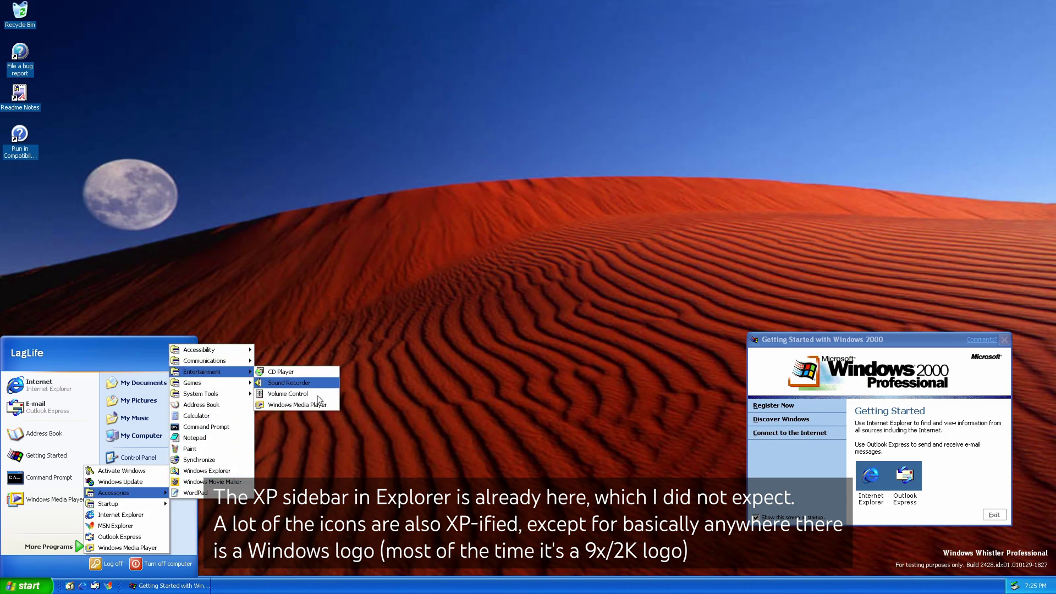
left_click(295, 382)
left_click(88, 27)
left_click(370, 13)
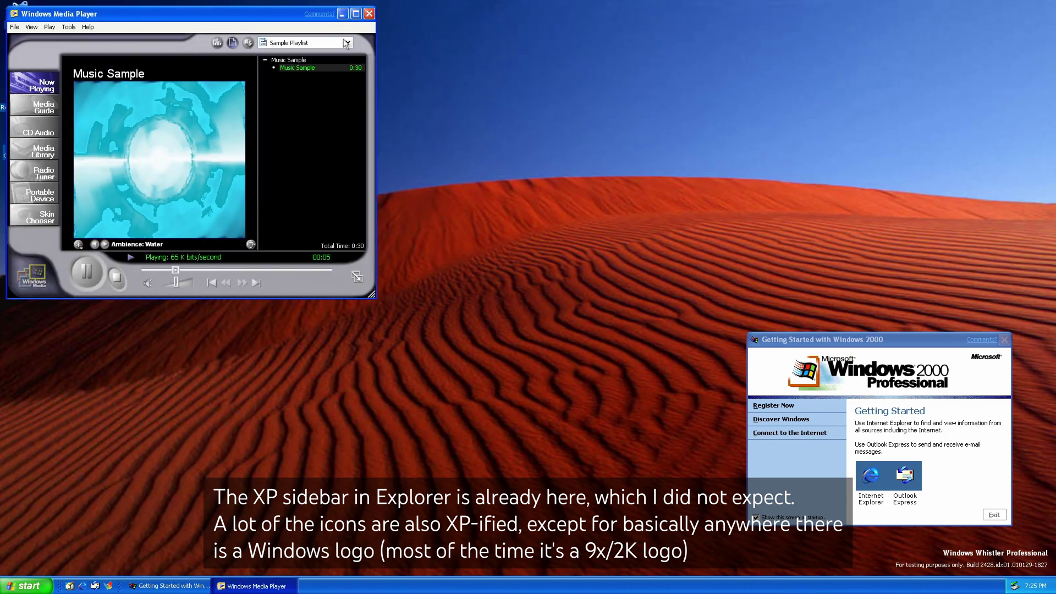
left_click(369, 13)
left_click(37, 582)
Open My Documents and inspect the Tools and Sharing properties of Local Disk (C:).
left_click(160, 423)
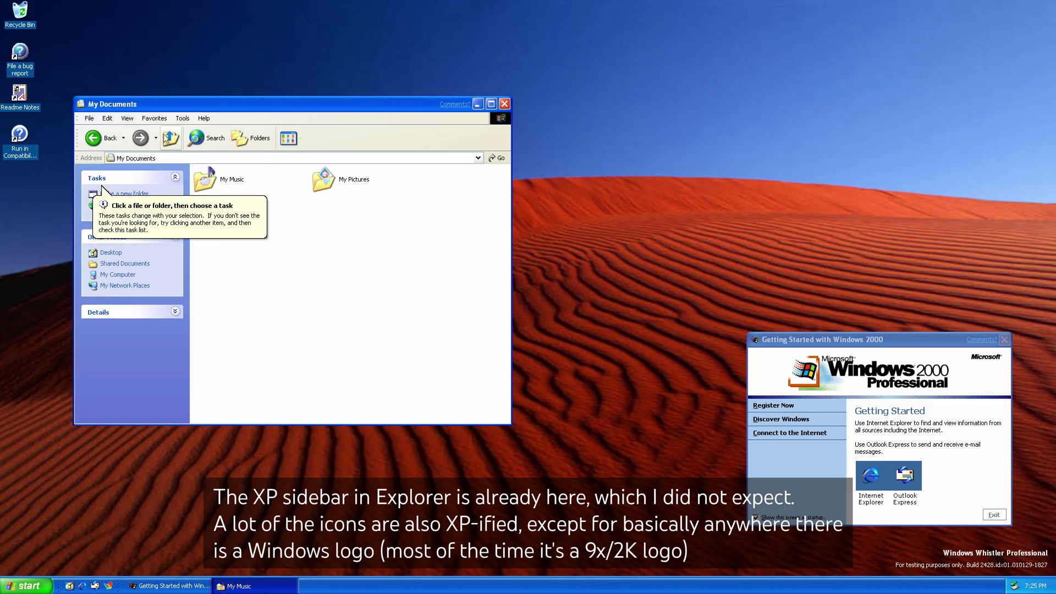
right_click(212, 304)
key("Escape")
right_click(212, 250)
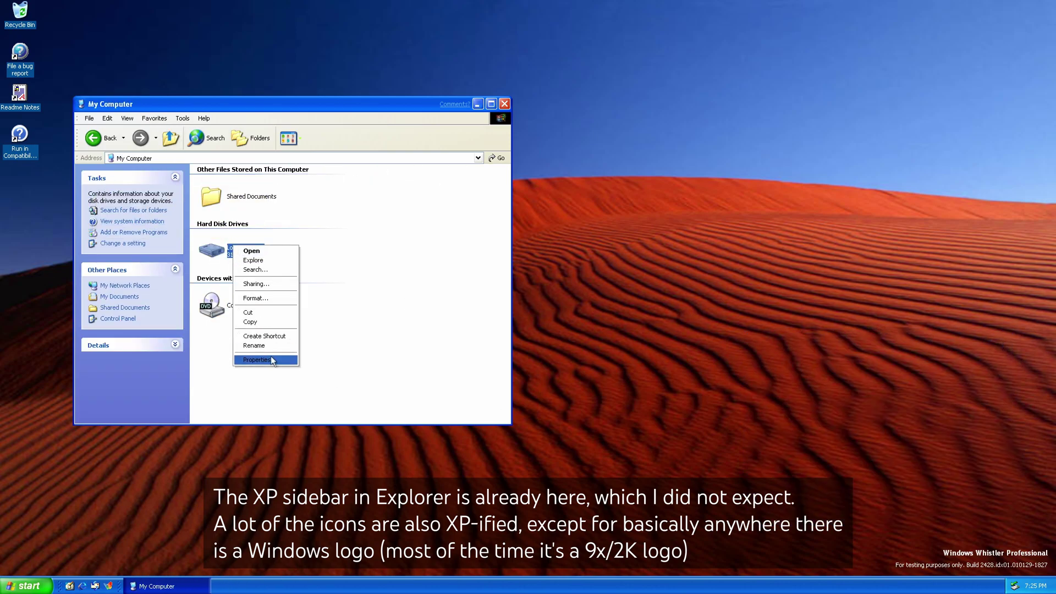
left_click(259, 360)
left_click(275, 277)
left_click(332, 277)
key("Escape")
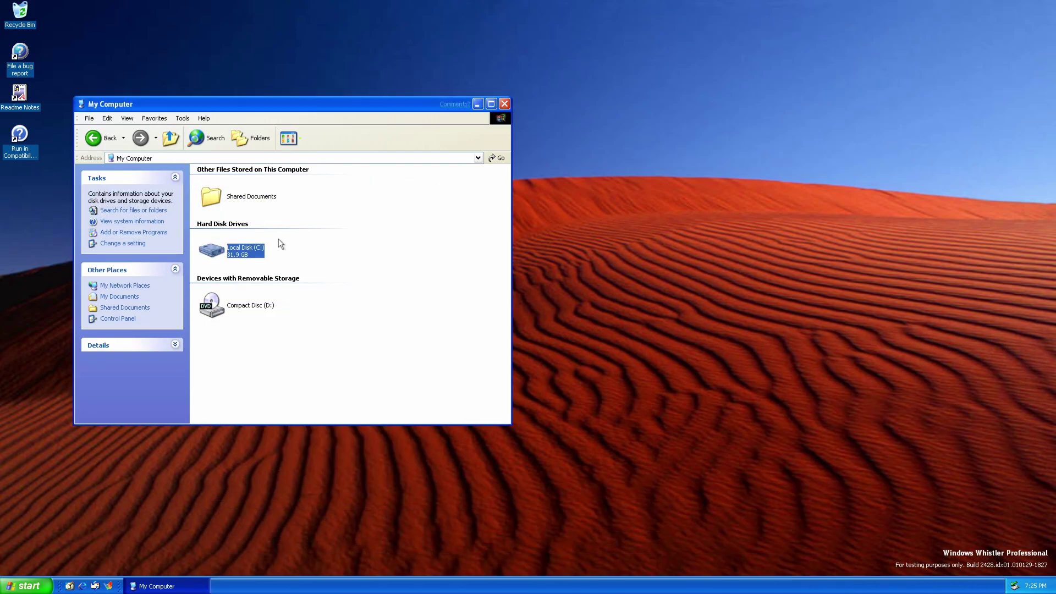
Browse into C:\Program Files, widen the folder window, and return to My Computer.
double_click(253, 248)
left_click(154, 235)
double_click(214, 214)
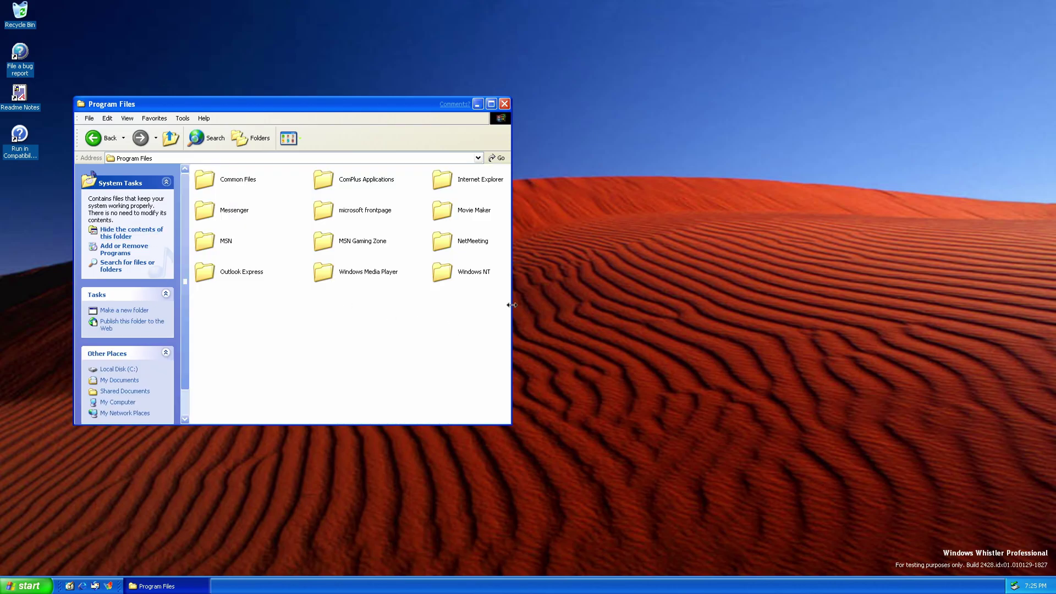
left_click_drag(511, 305, 629, 306)
left_click(171, 139)
left_click(172, 139)
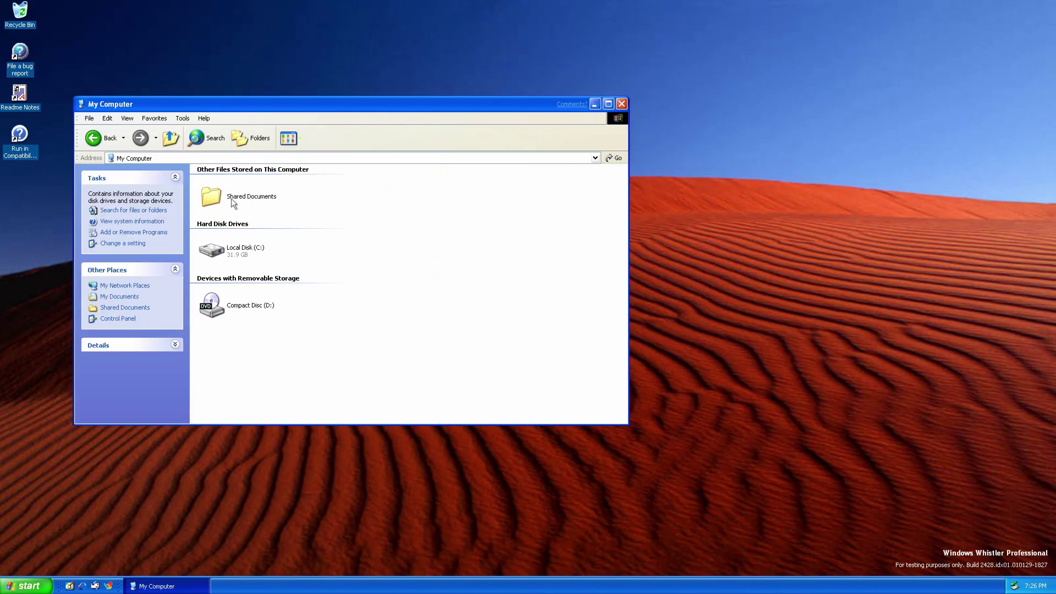
Open the C:\WINDOWS\Help\Tours folder.
double_click(242, 249)
double_click(439, 187)
left_click(118, 233)
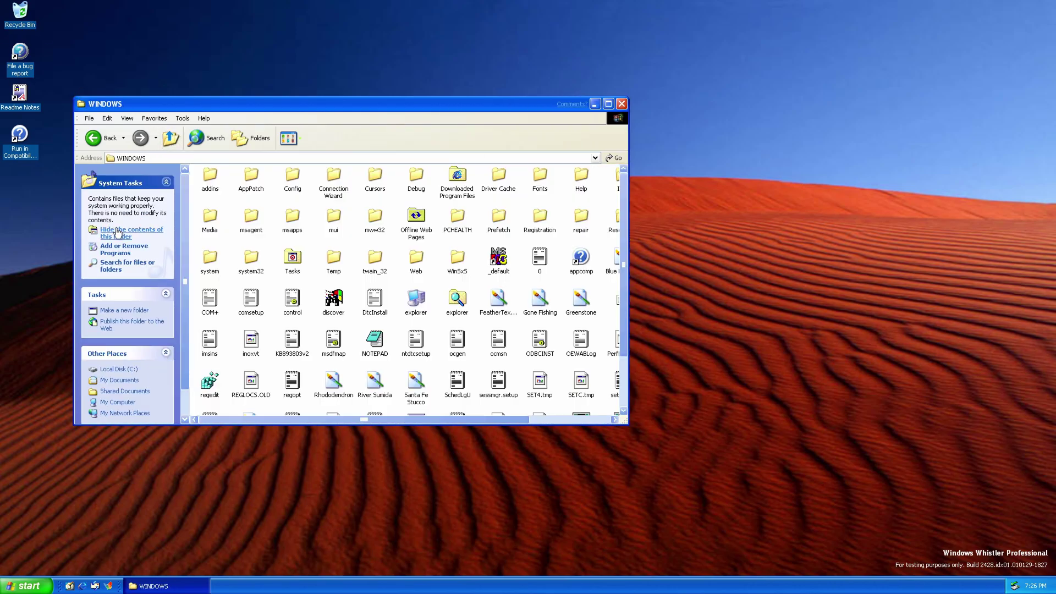
double_click(581, 177)
double_click(222, 184)
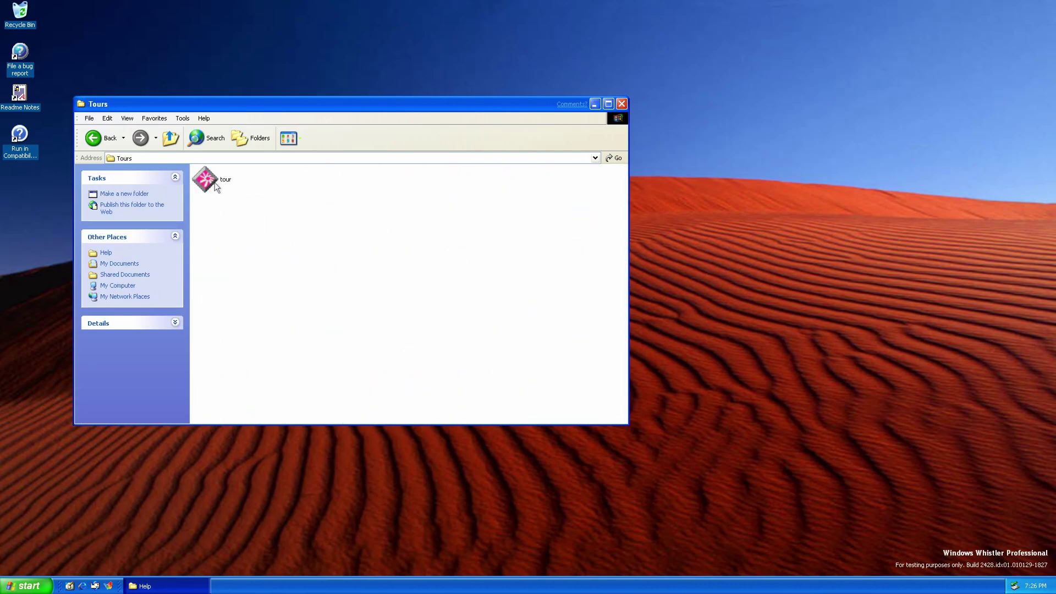
Launch the Flash tour, close Help and Support, and check the Flash Player version.
double_click(211, 182)
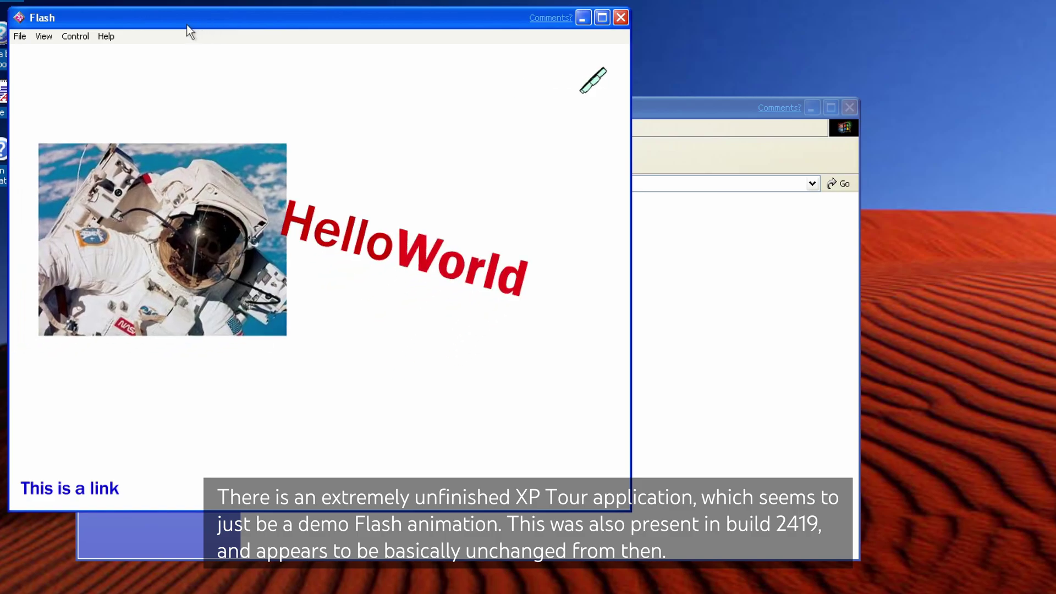
left_click_drag(148, 25, 403, 74)
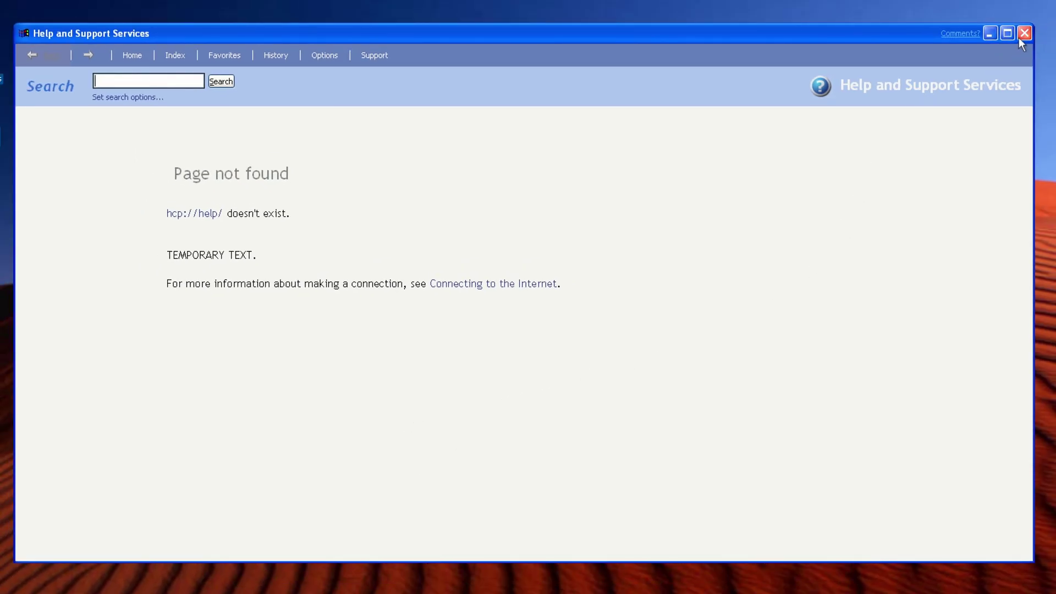
left_click(1023, 34)
left_click(362, 109)
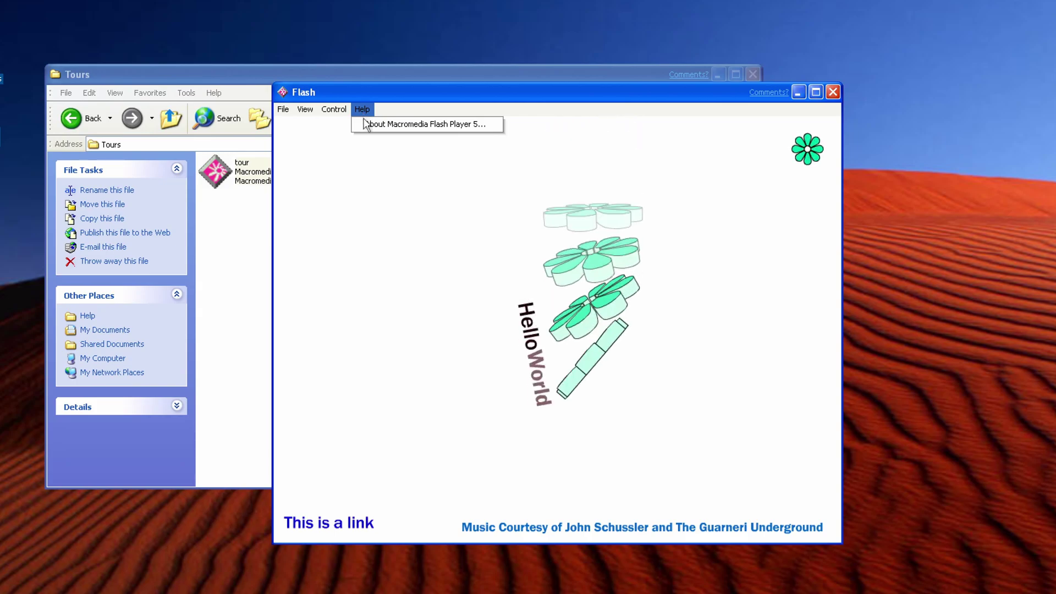
left_click(364, 123)
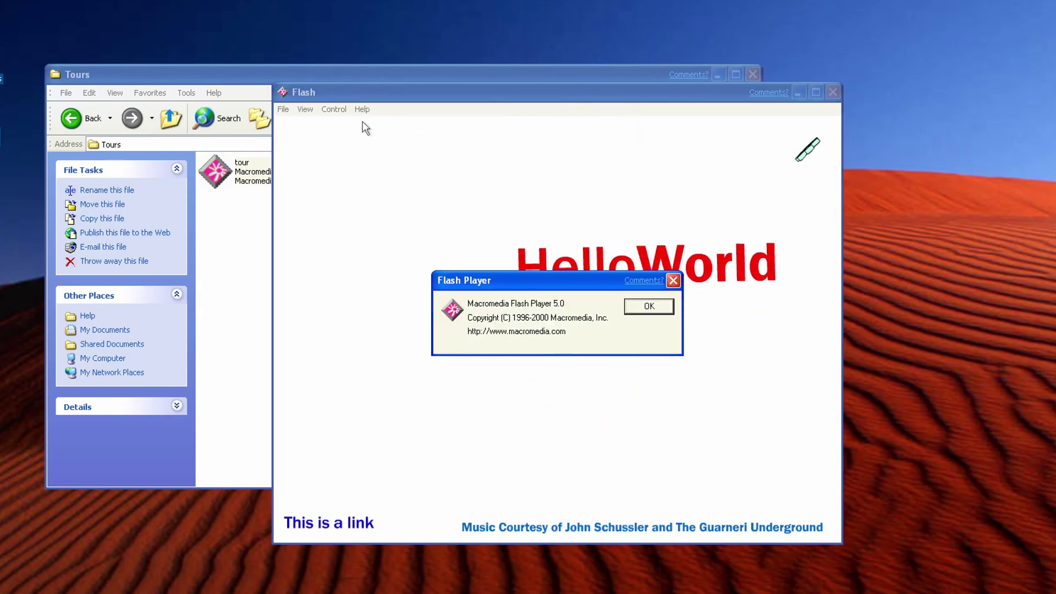
left_click(649, 306)
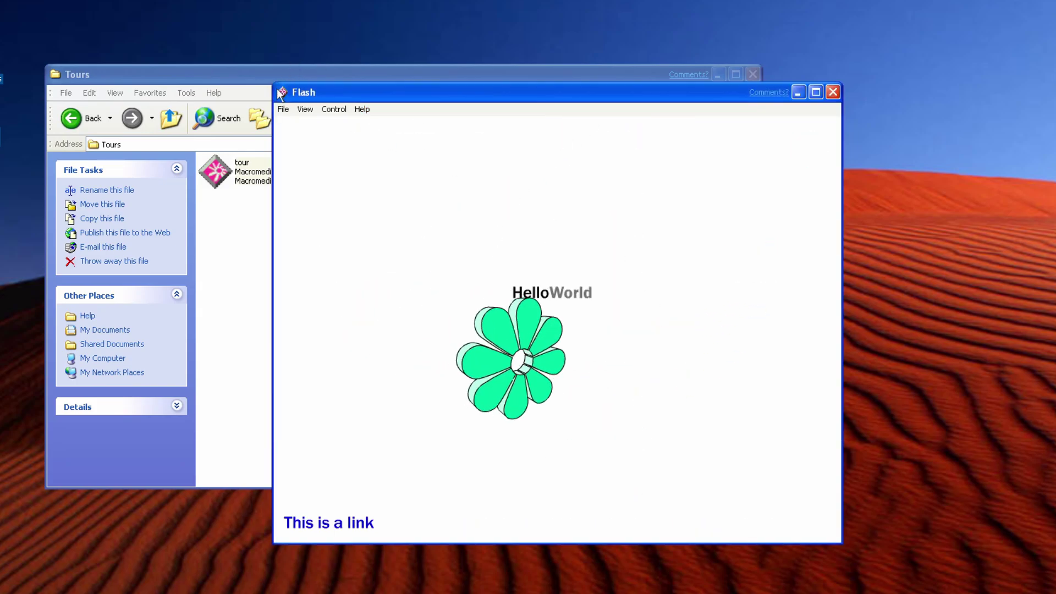
Rewind the flower animation to the start, then close the Flash tour and Tours folder.
left_click(283, 109)
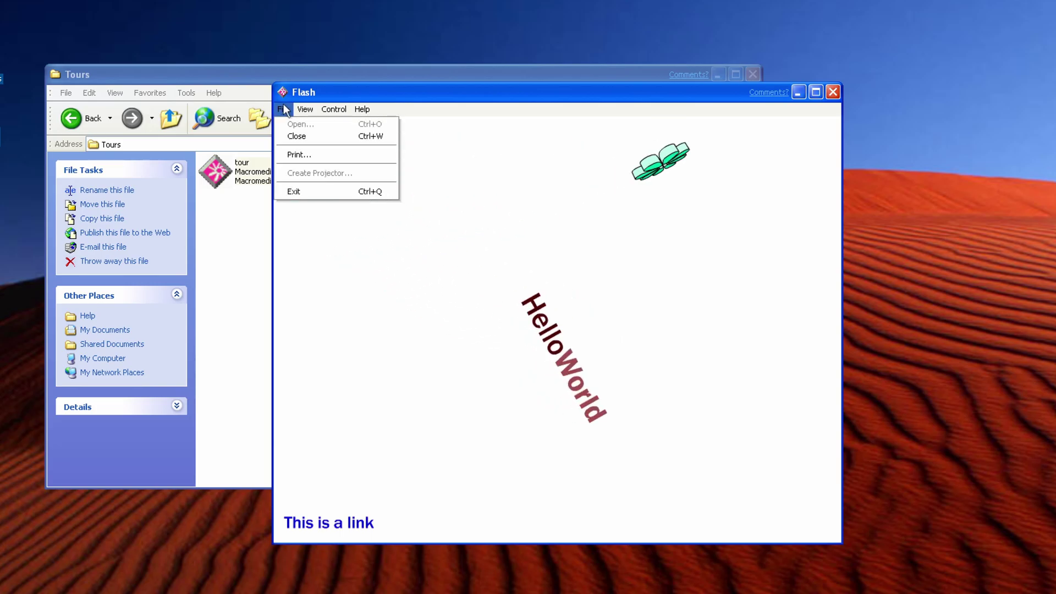
mouse_move(322, 108)
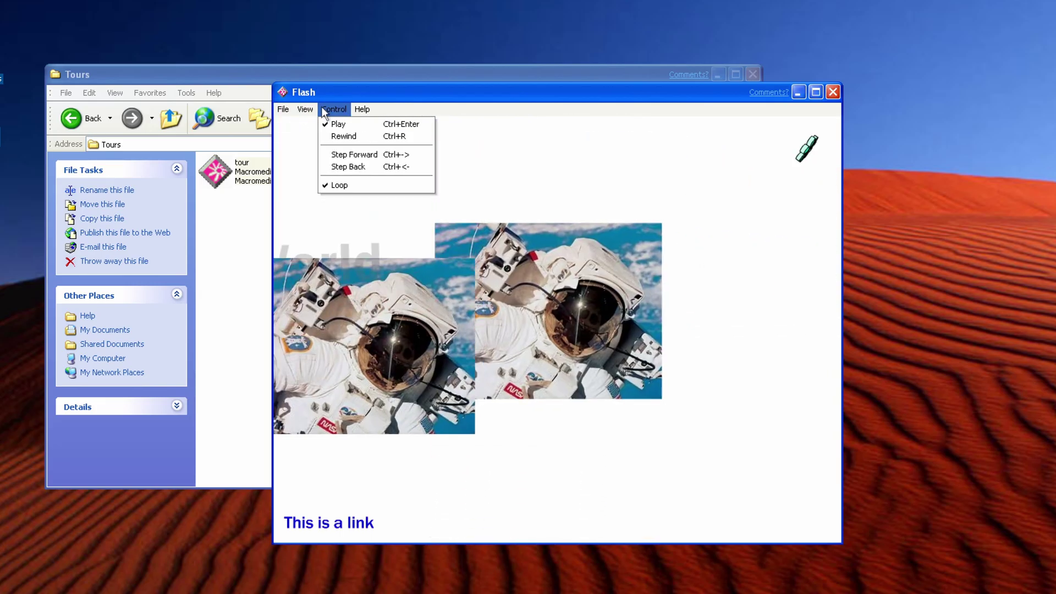
left_click(330, 136)
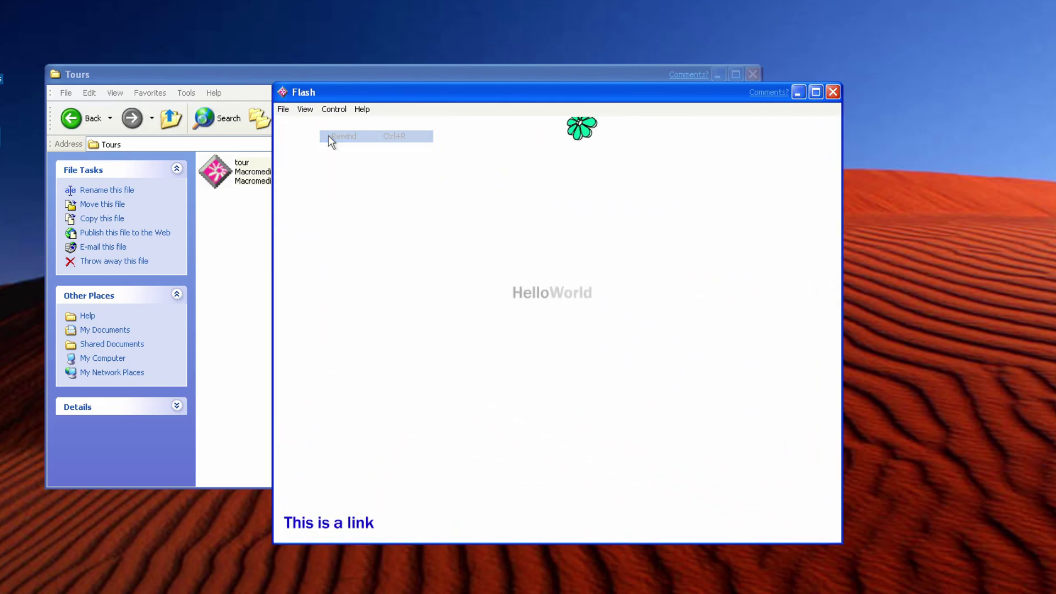
left_click(334, 109)
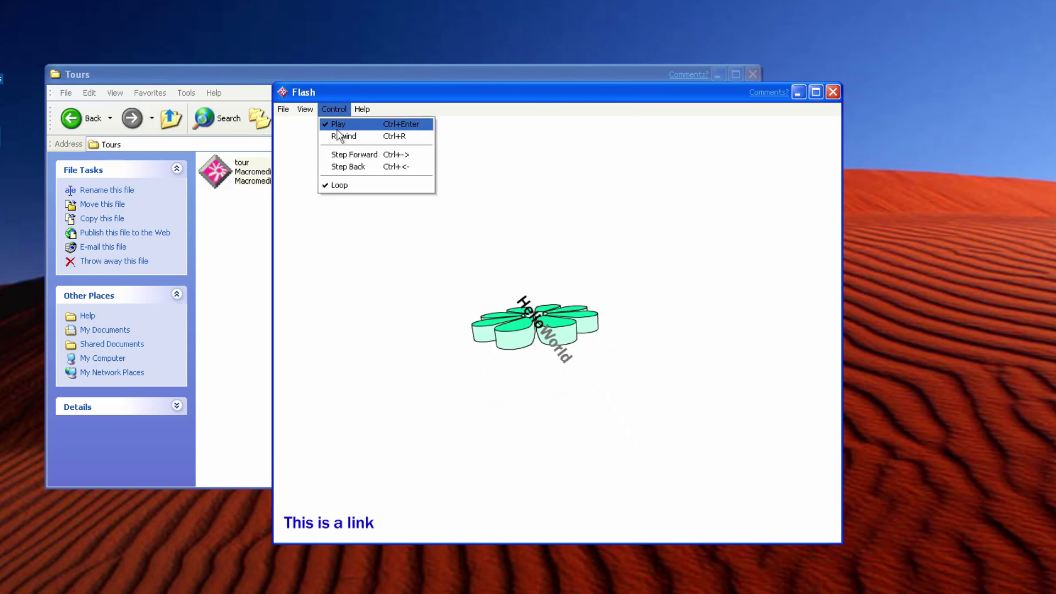
left_click(339, 136)
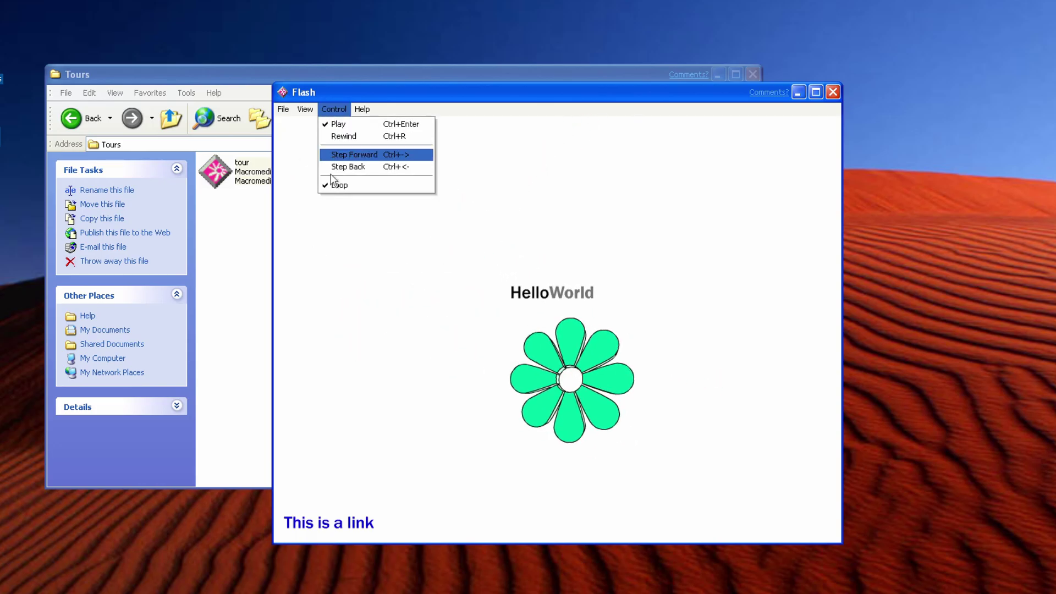
left_click(327, 384)
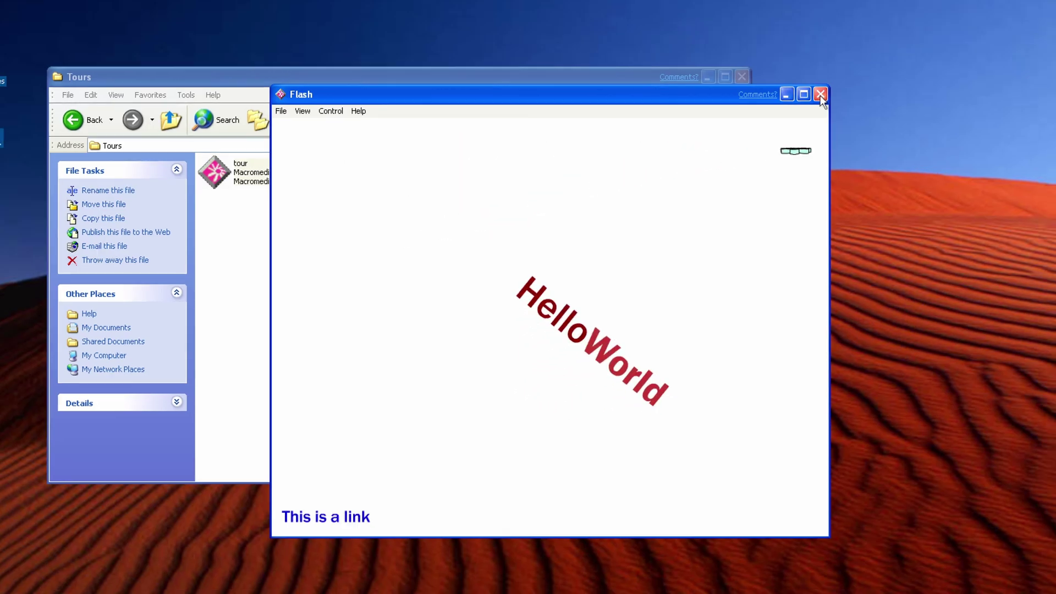
left_click(833, 93)
left_click(752, 74)
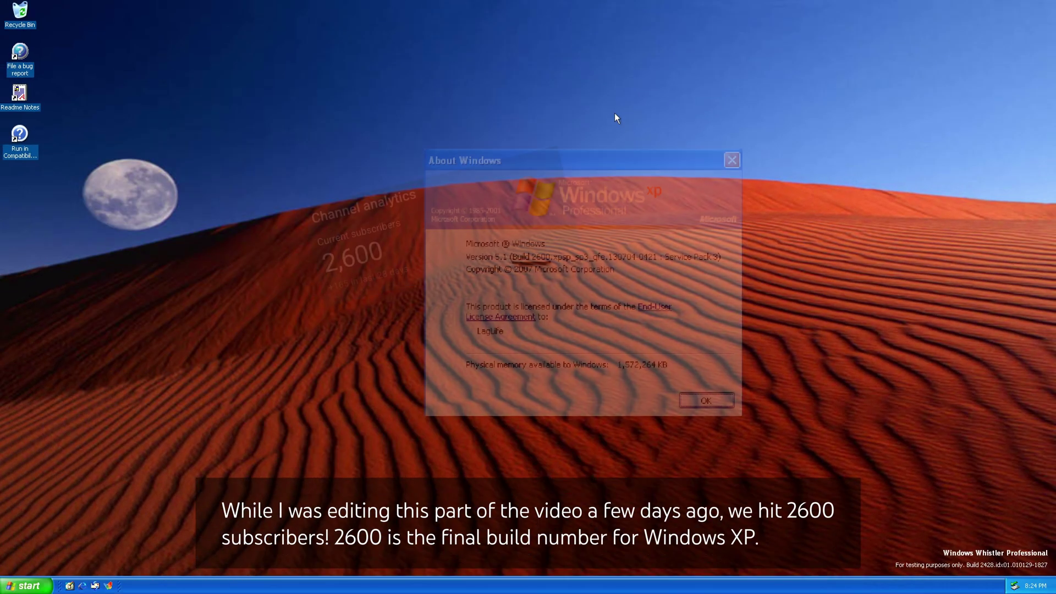
Open My Computer and view the About Windows build 2428 version details.
left_click(26, 586)
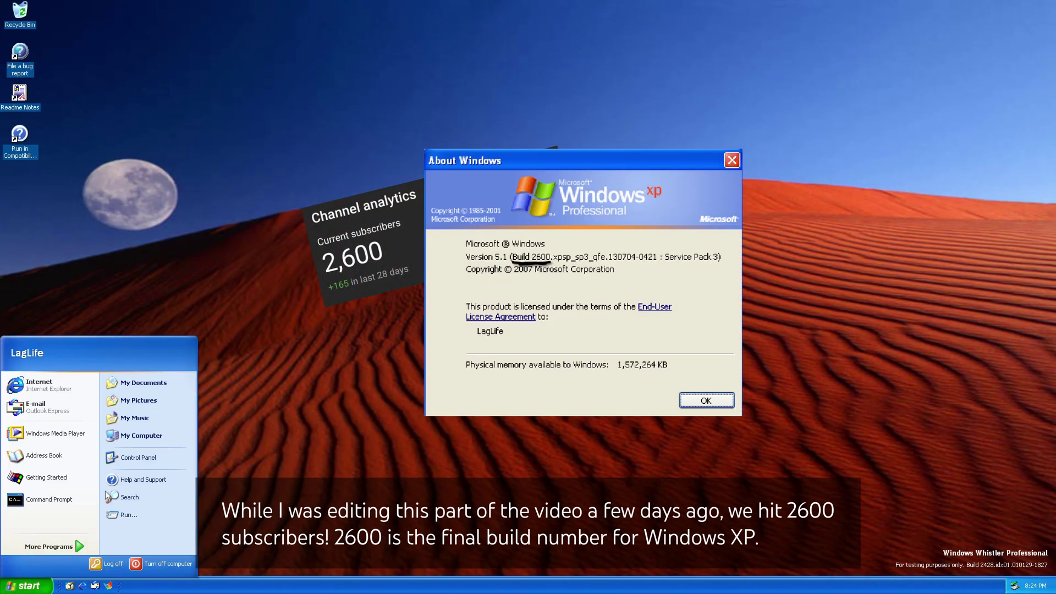
left_click(142, 437)
left_click_drag(192, 111, 353, 133)
left_click(361, 148)
left_click(378, 173)
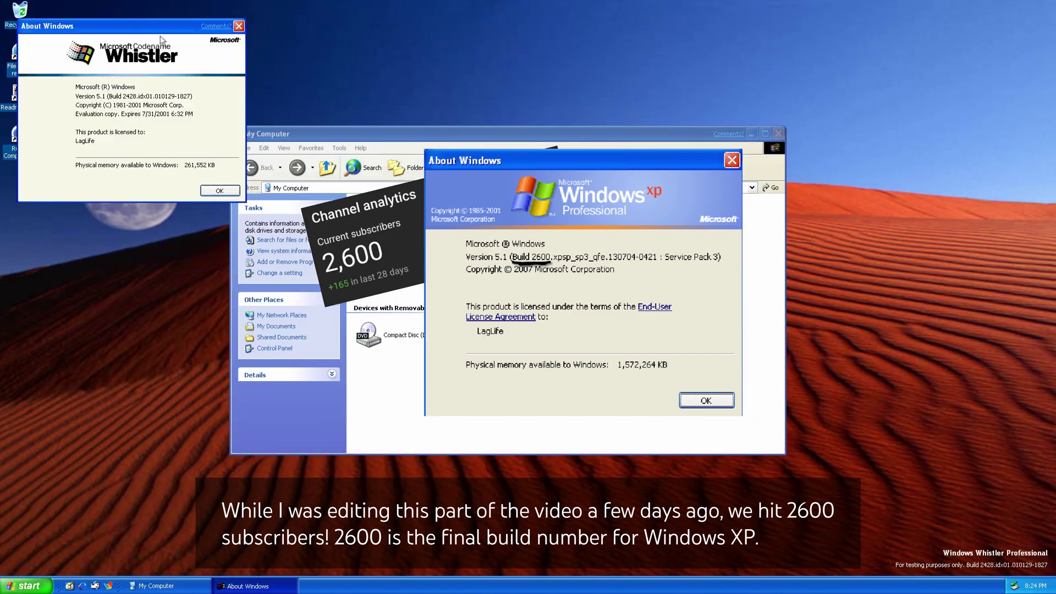
left_click(218, 191)
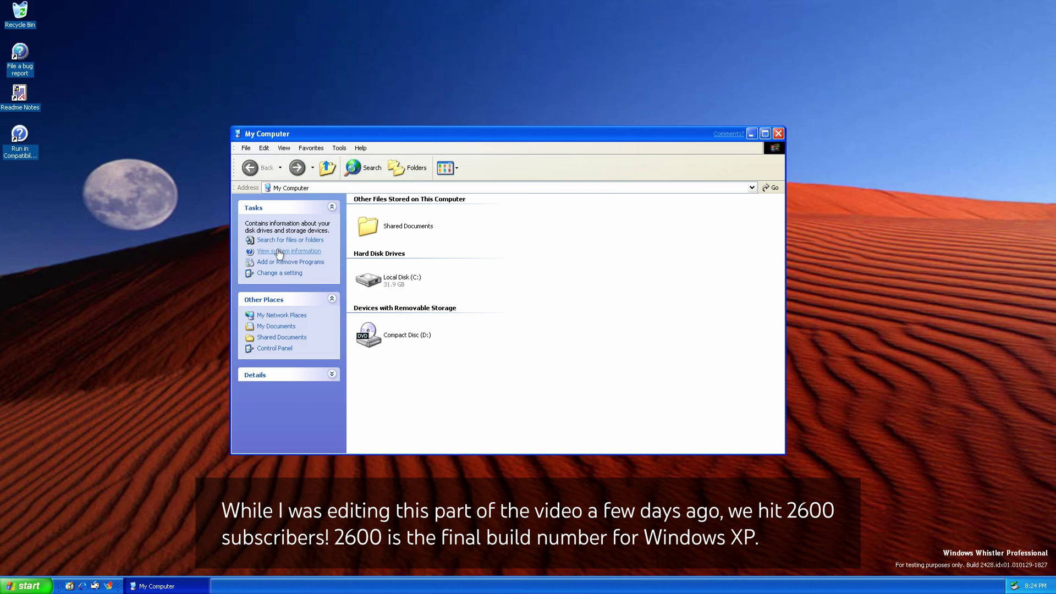
View the system properties, then launch Internet Explorer.
left_click(269, 273)
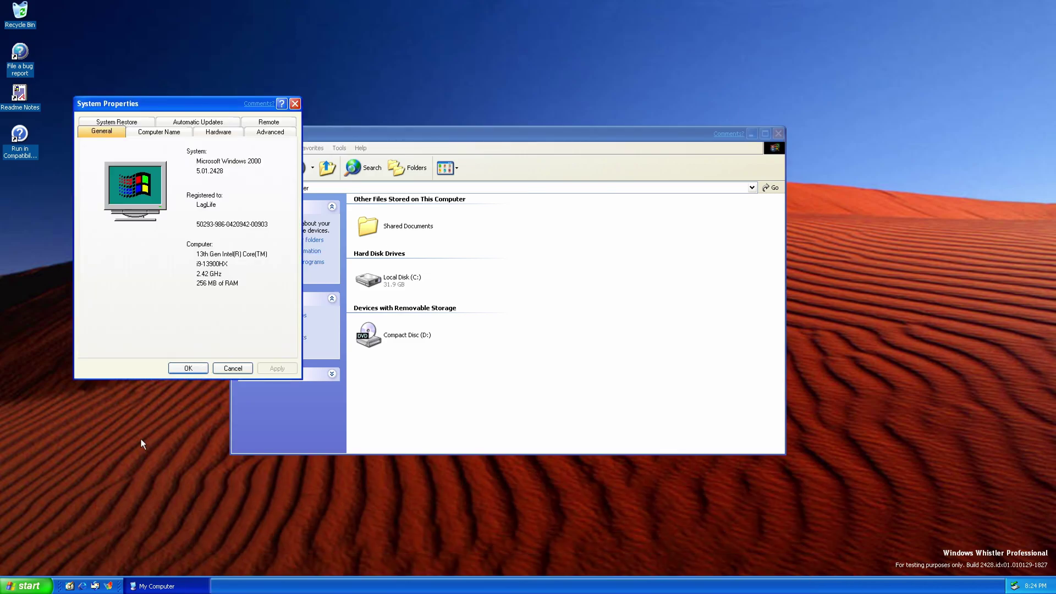
left_click(189, 368)
left_click(82, 586)
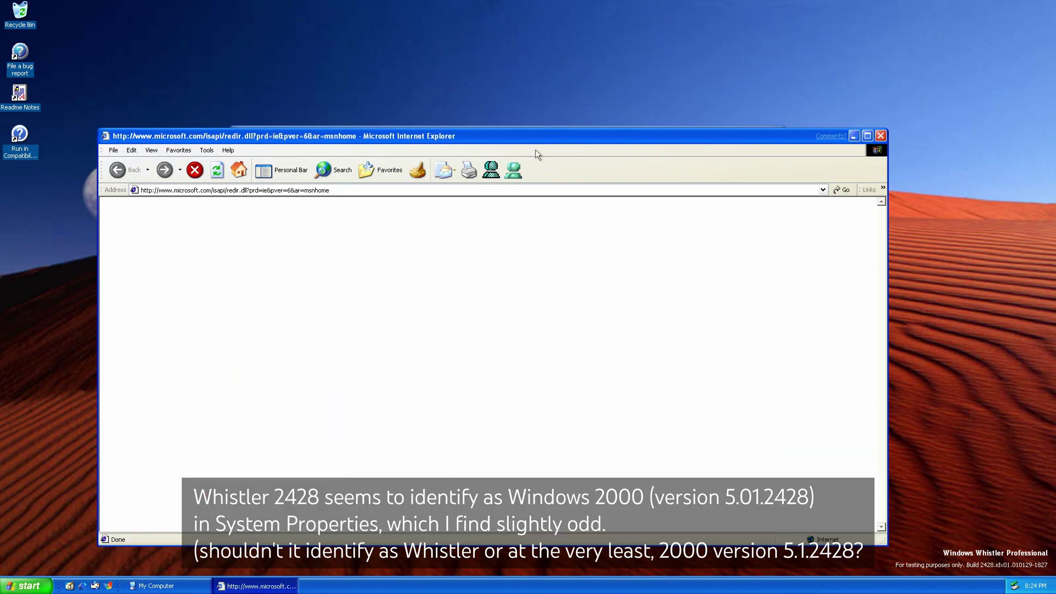
left_click(778, 134)
left_click(346, 196)
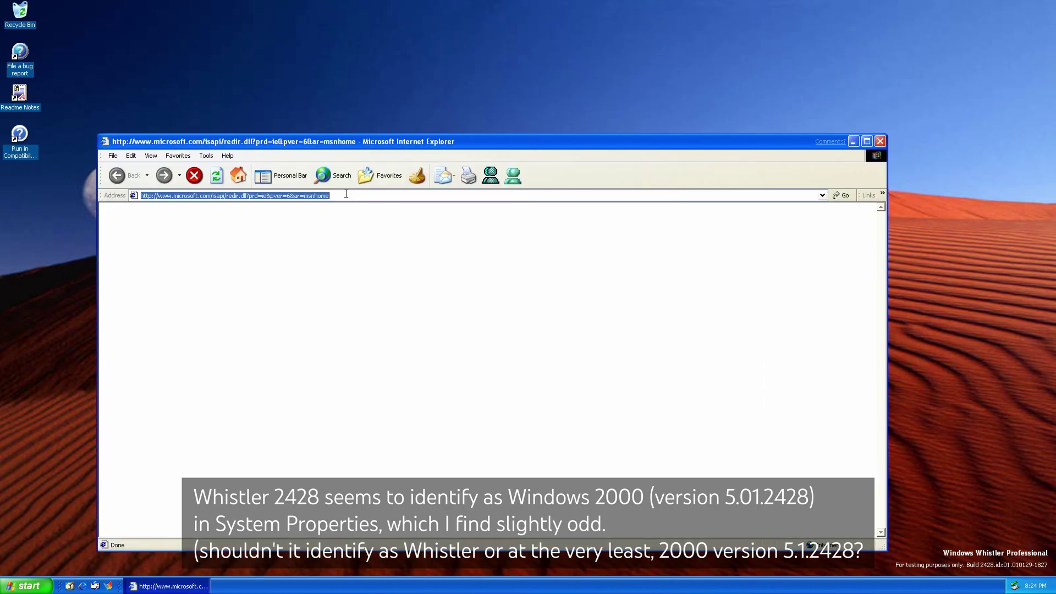
type("w")
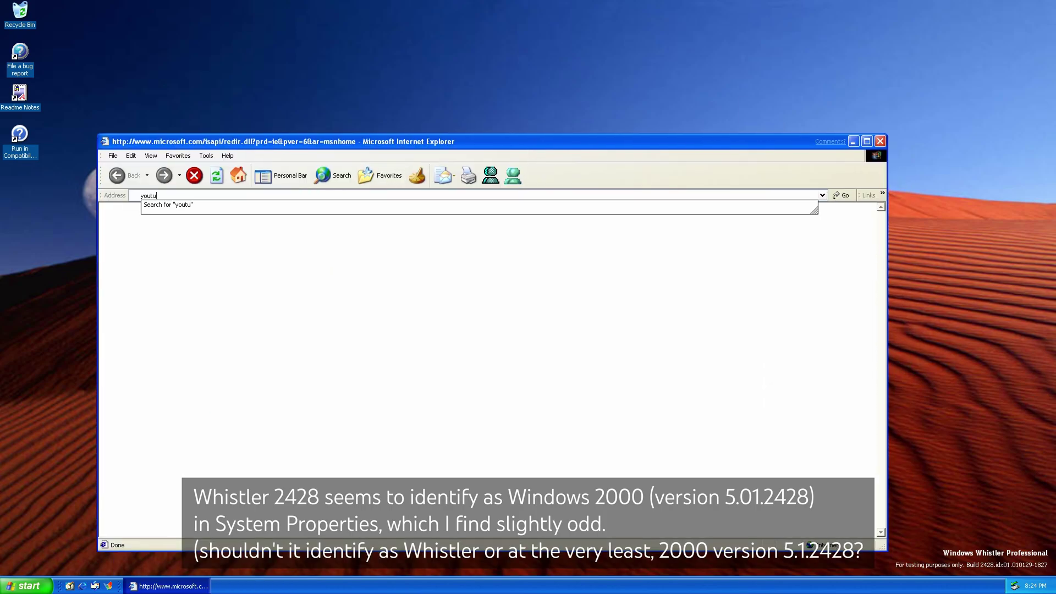
type("ww.ghogle.com")
key("Return")
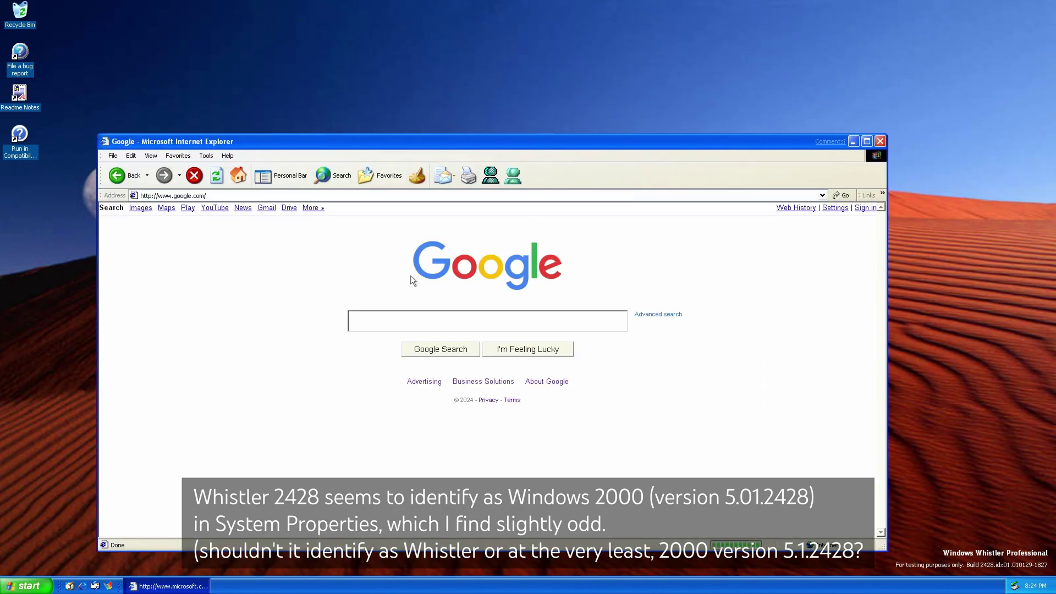
Check the Internet Explorer version in About Internet Explorer.
left_click(230, 156)
left_click(240, 227)
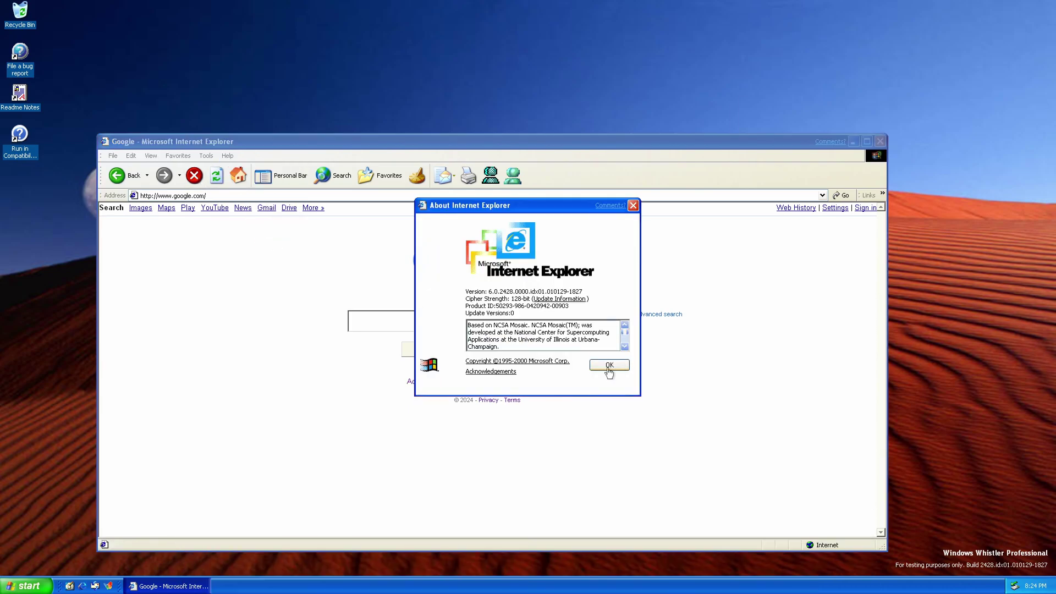
left_click(609, 367)
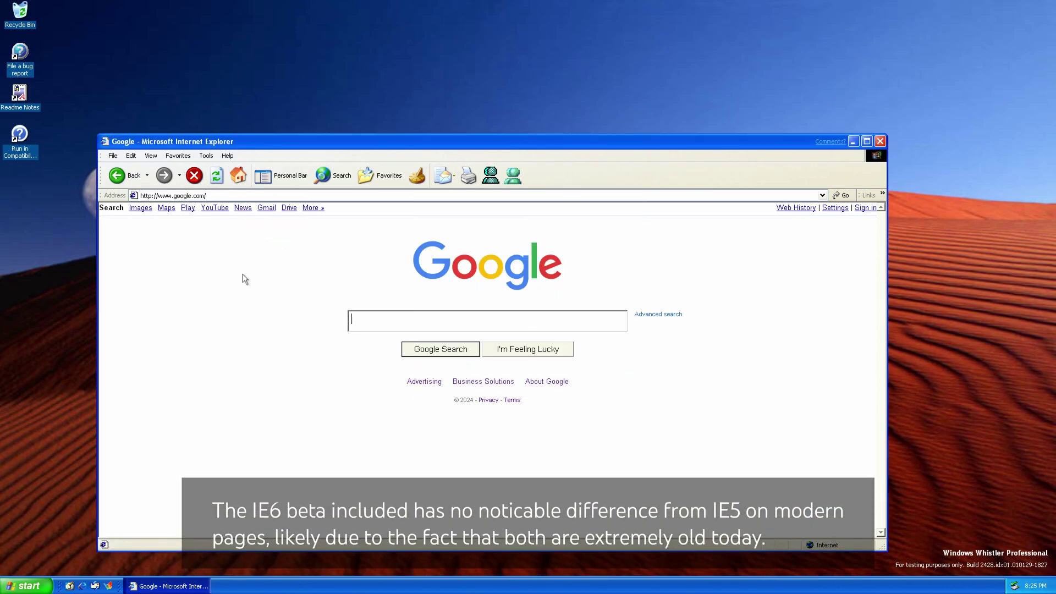
Search for ie 6, open the Wikipedia result, go back, and close Internet Explorer.
key("Return")
left_click(549, 319)
left_click(217, 307)
left_click(547, 320)
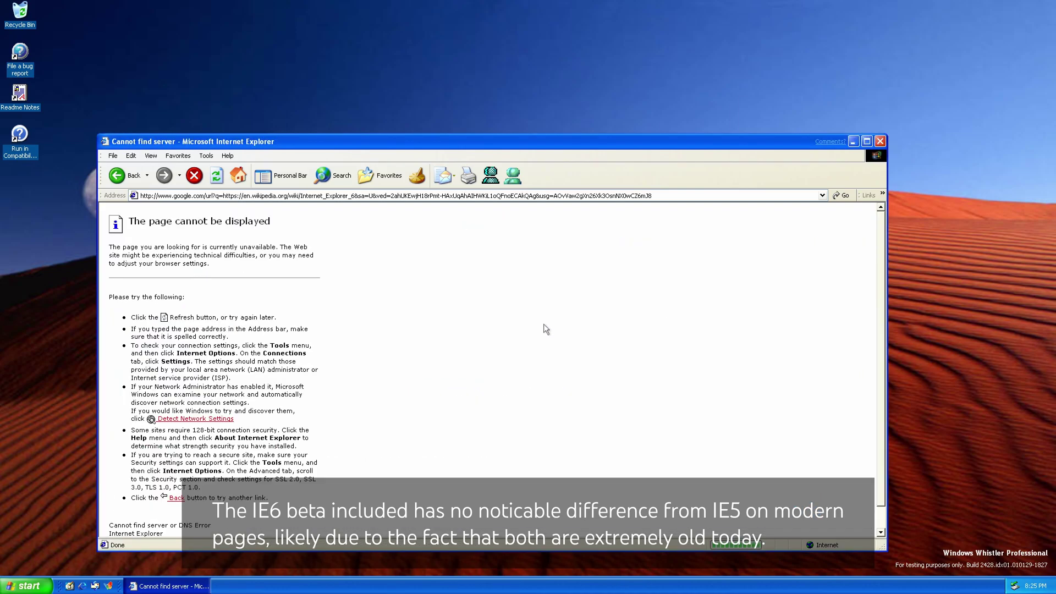
left_click(134, 182)
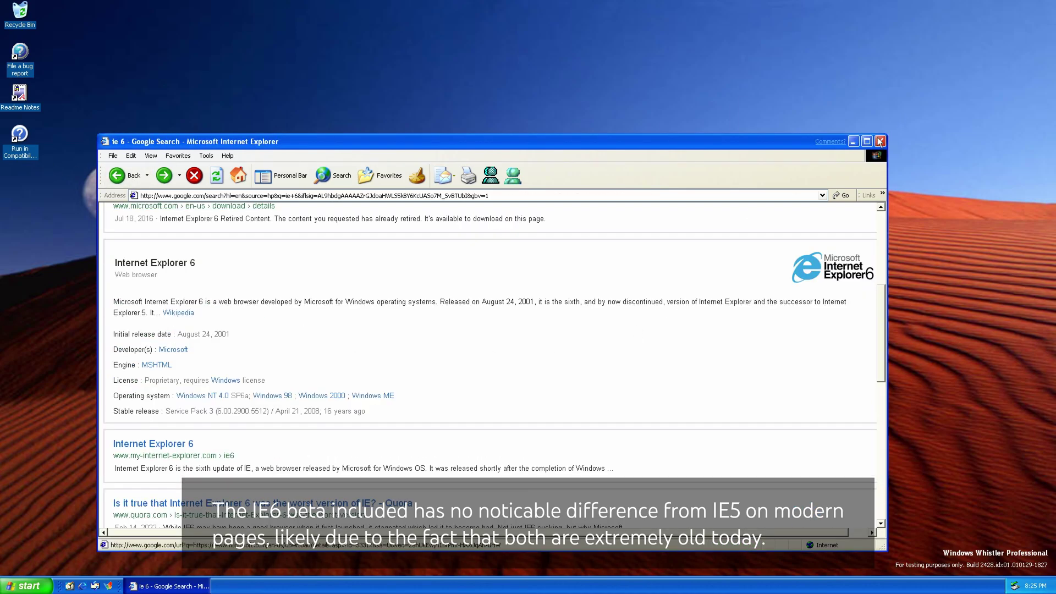
left_click(880, 141)
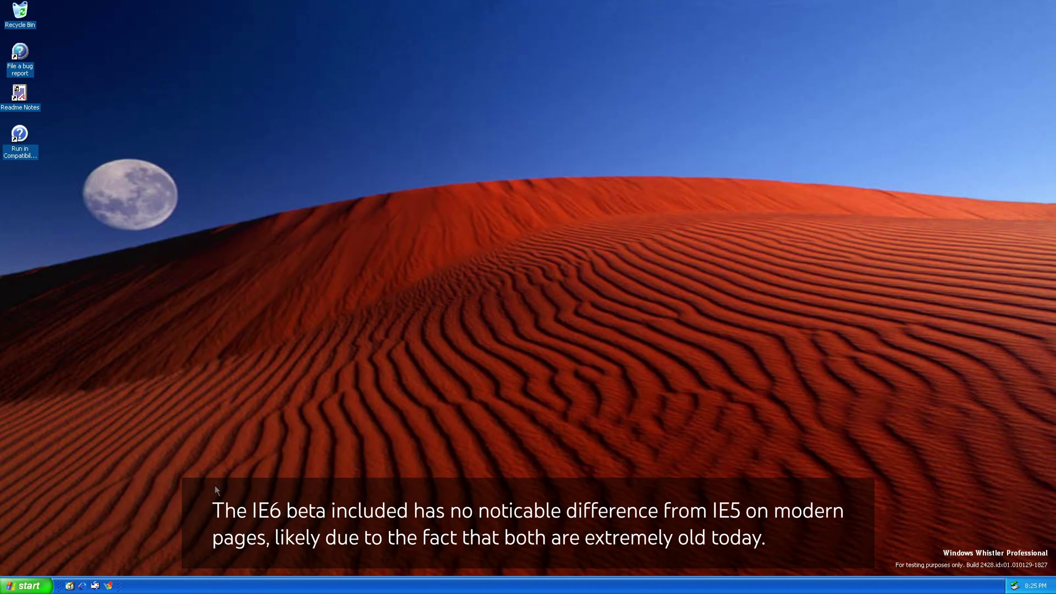
Open Display Properties from the desktop, keeping the Whistler theme.
right_click(144, 480)
left_click(176, 545)
left_click(410, 149)
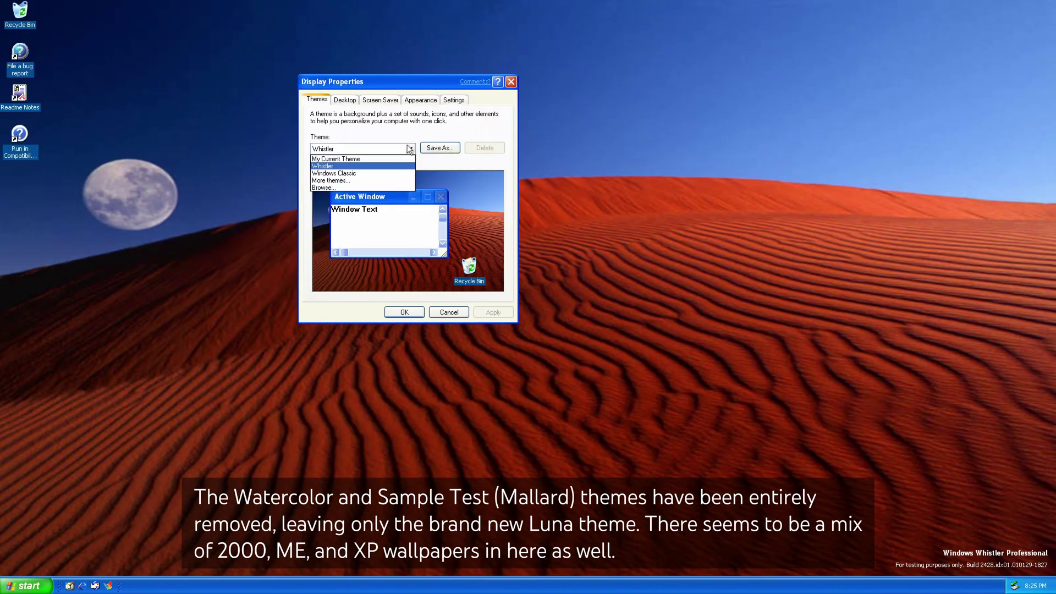
left_click(346, 166)
left_click(345, 100)
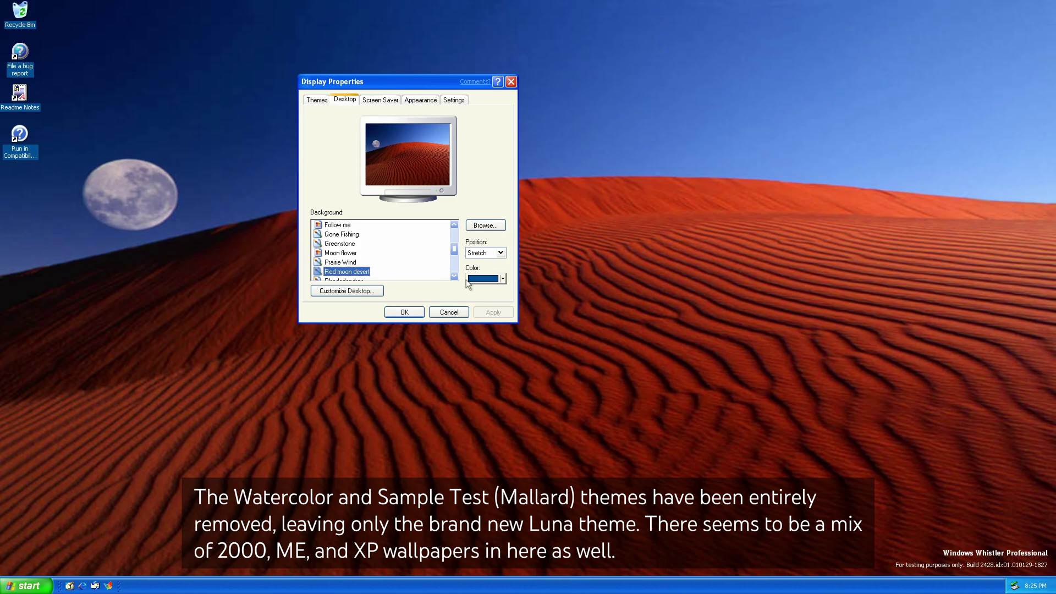
Apply the Windows 2000 wallpaper stretched to fill the screen.
scroll(454, 276, "down", 3)
left_click(344, 262)
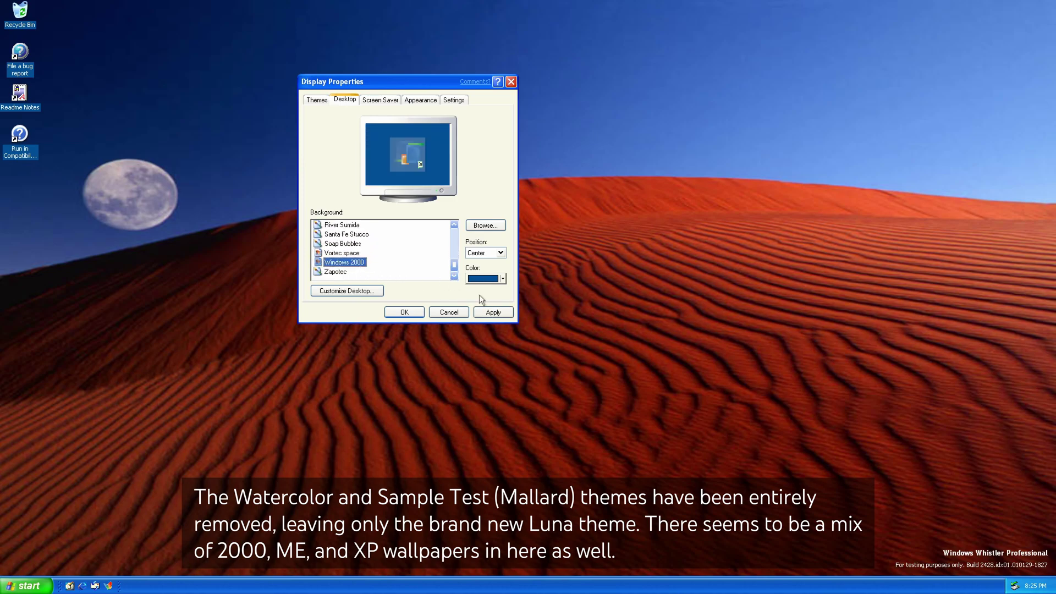
left_click(493, 312)
left_click(501, 253)
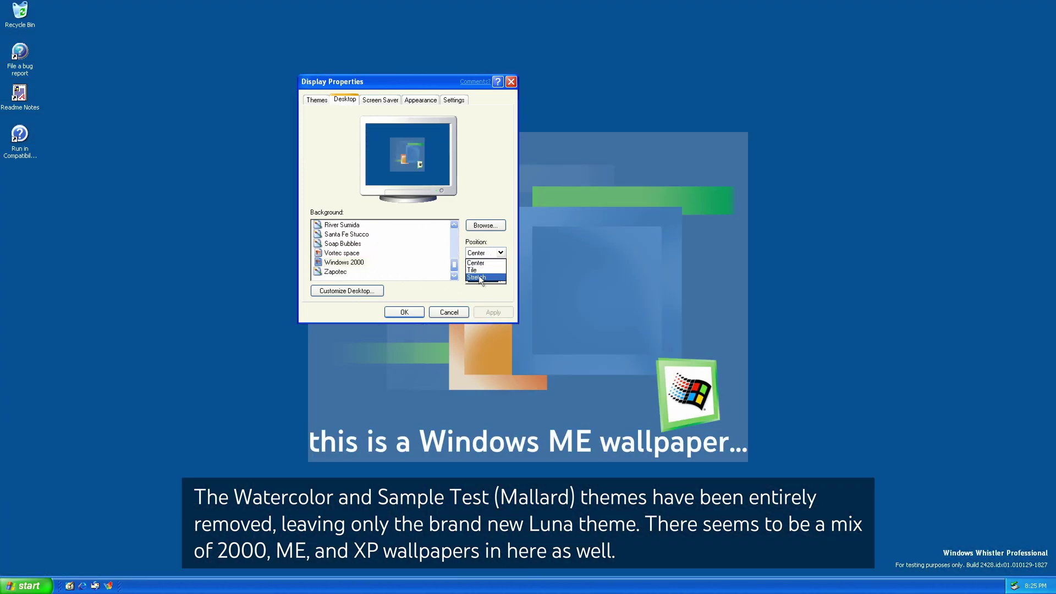
left_click(477, 276)
left_click(484, 312)
Switch the wallpaper to Bliss, stretched, apply it and close Display Properties.
scroll(454, 226, "up", 5)
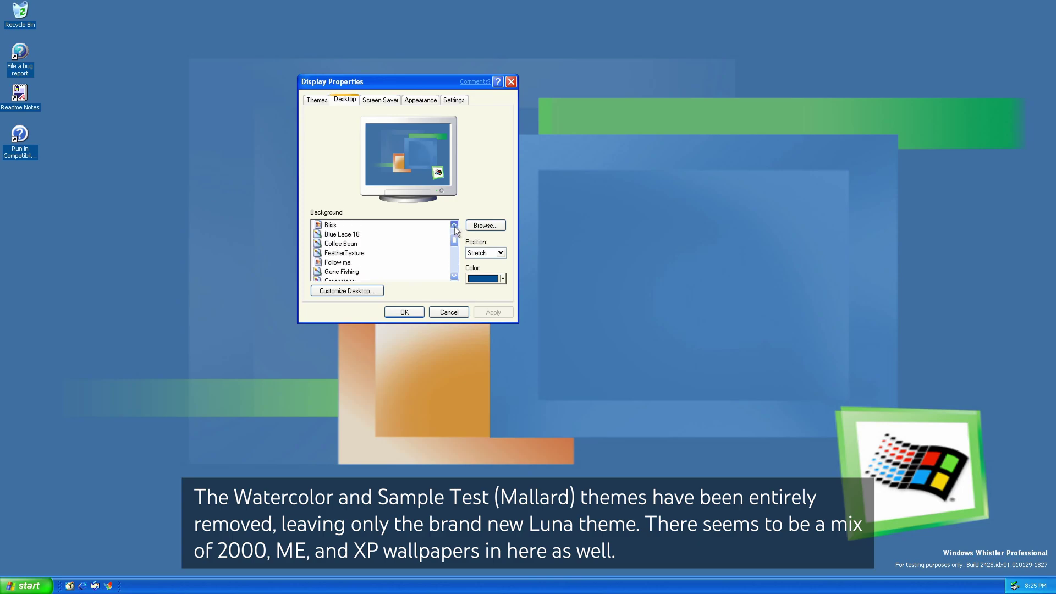
left_click(330, 243)
left_click(500, 252)
left_click(493, 278)
left_click(494, 312)
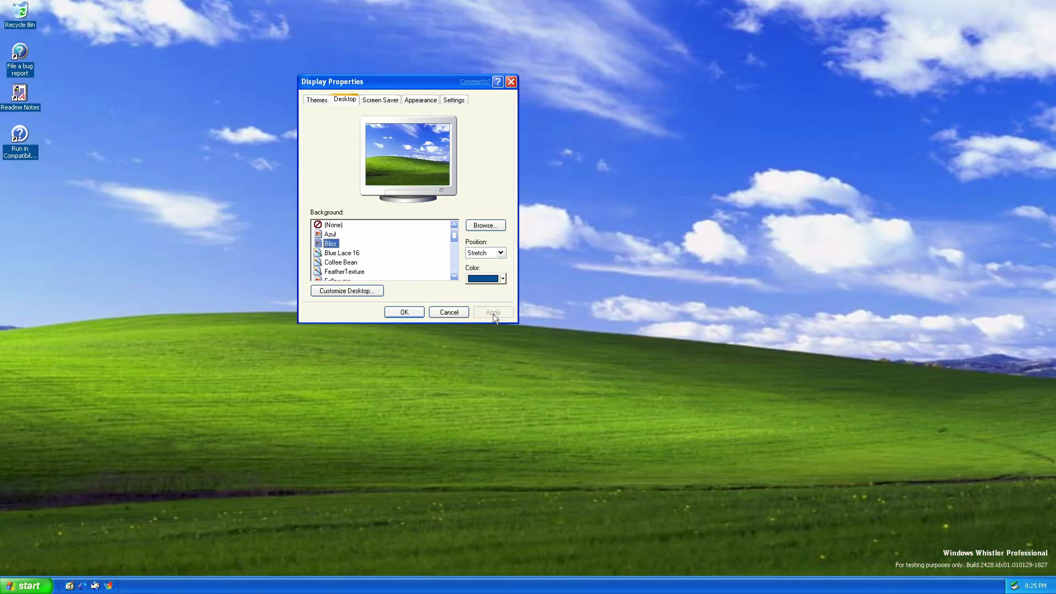
left_click(405, 312)
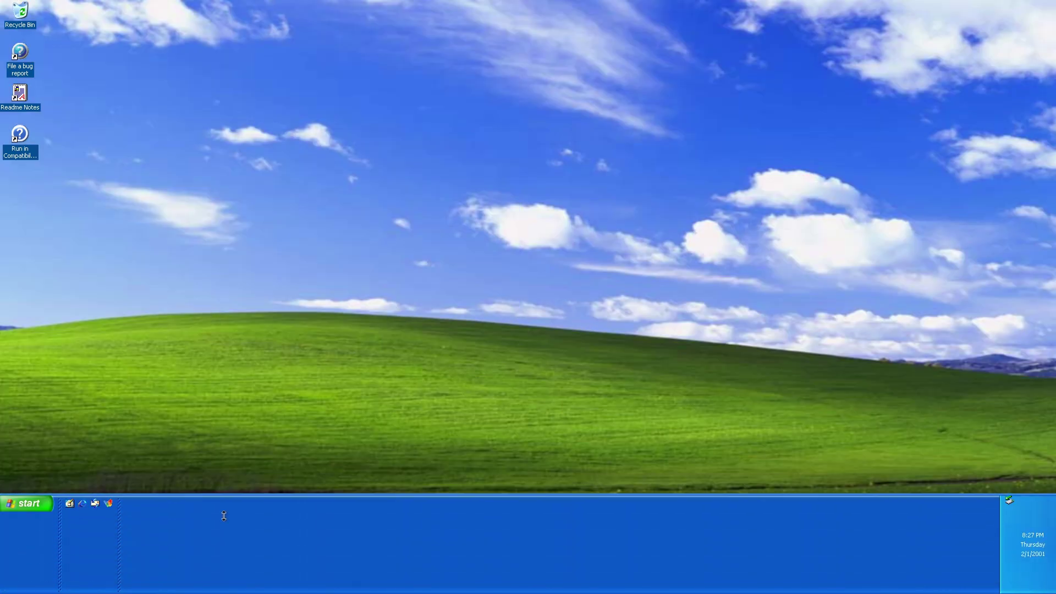
Lock the taskbar and switch to the Classic Start menu style.
right_click(228, 590)
left_click(249, 567)
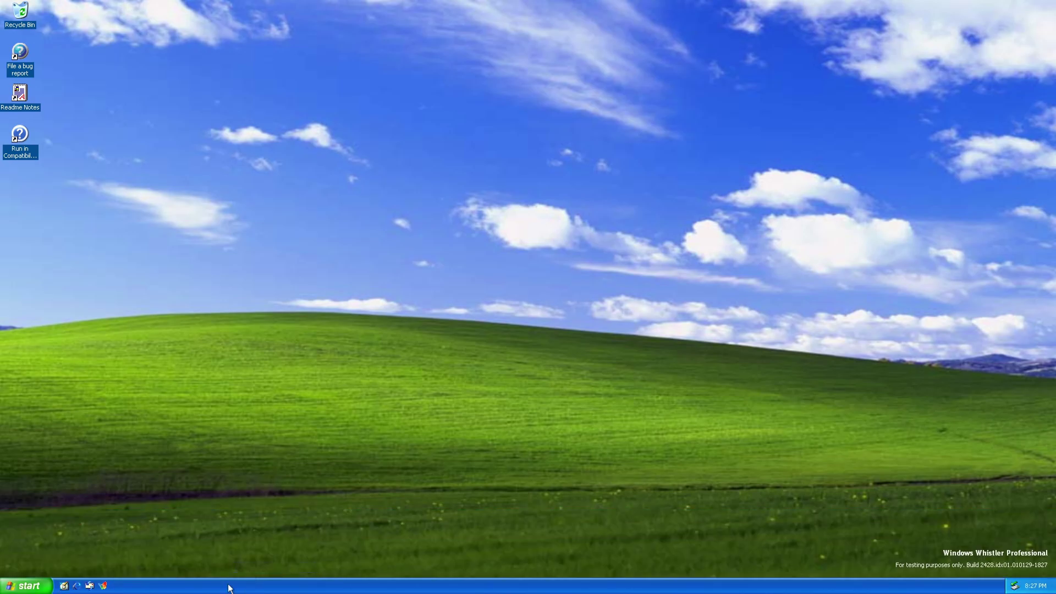
right_click(204, 587)
left_click(231, 579)
left_click_drag(52, 331, 409, 270)
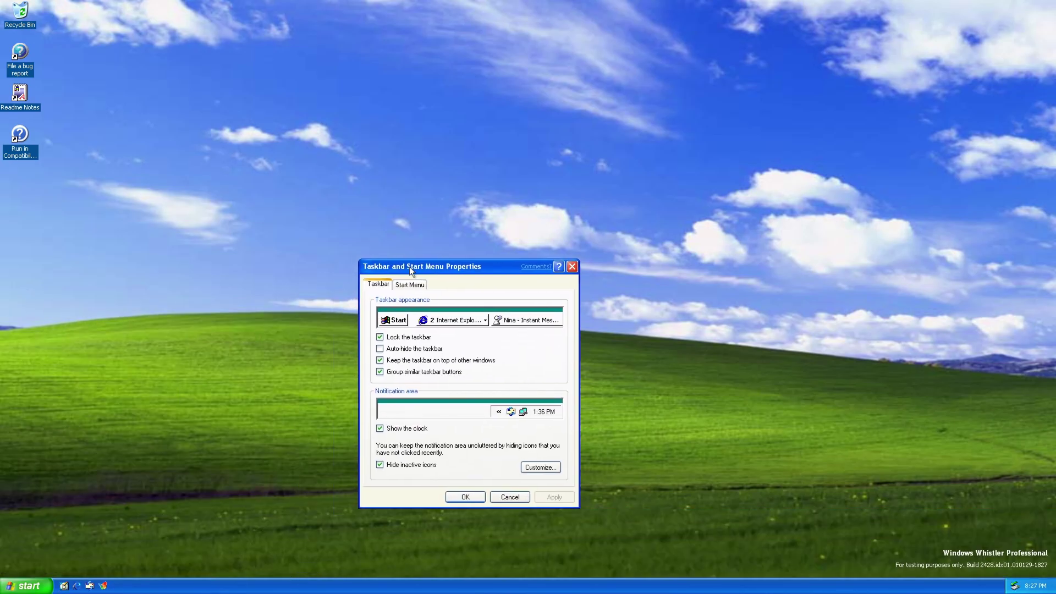
left_click(409, 284)
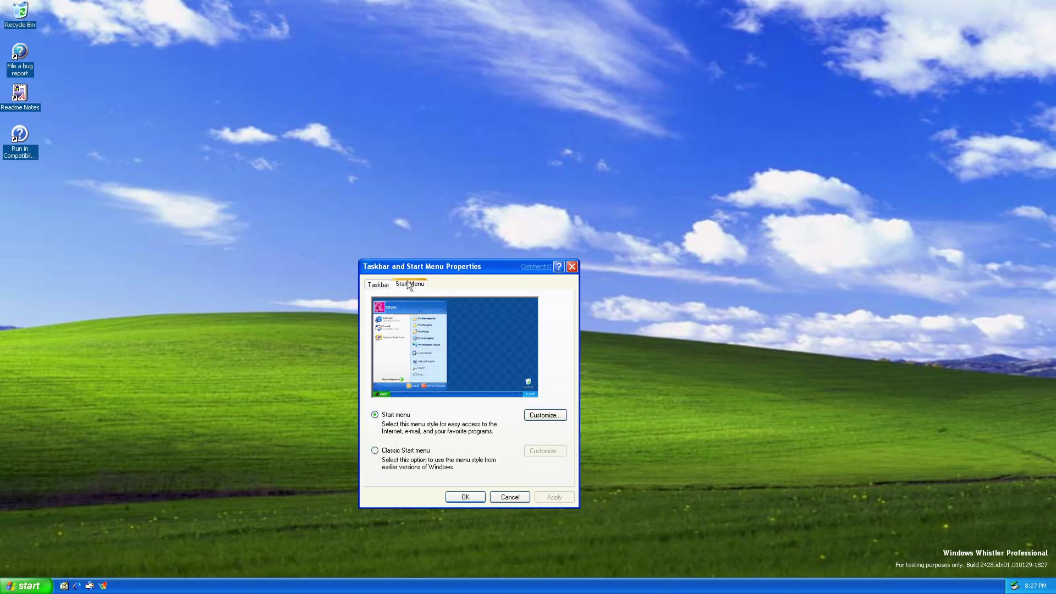
left_click(391, 457)
left_click(554, 498)
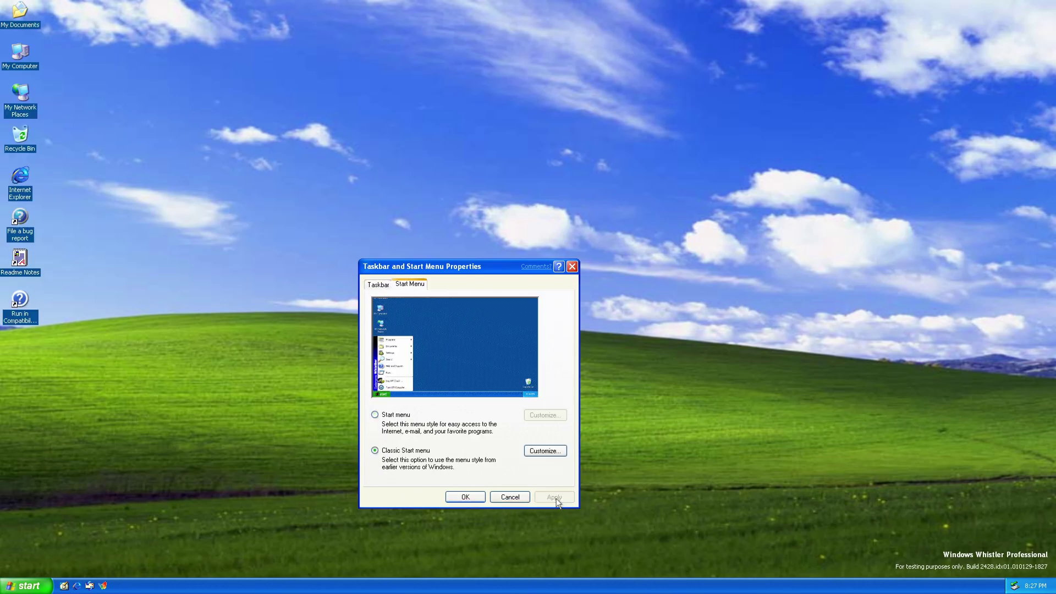
left_click(500, 498)
Check the classic Start menu, then apply the Windows Classic theme in Display Properties.
left_click(25, 586)
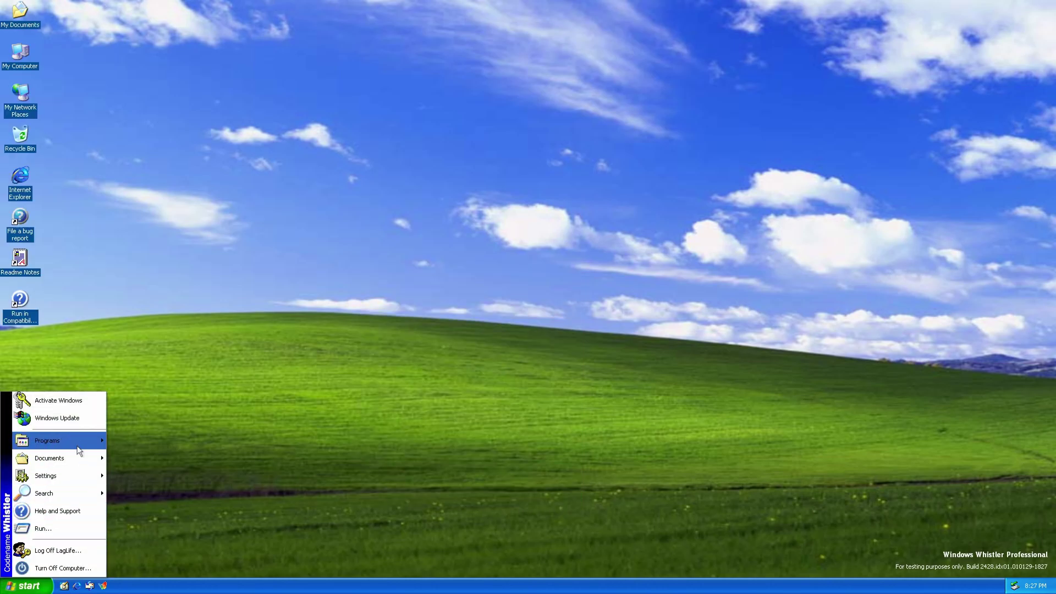
mouse_move(55, 441)
right_click(316, 319)
left_click(330, 388)
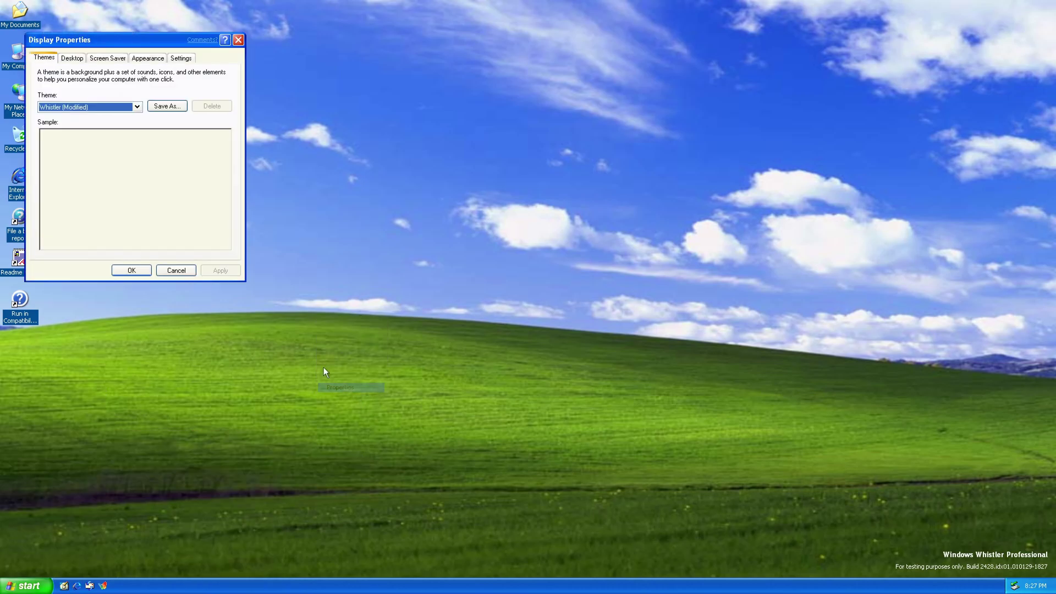
left_click(88, 106)
left_click(60, 139)
left_click(131, 270)
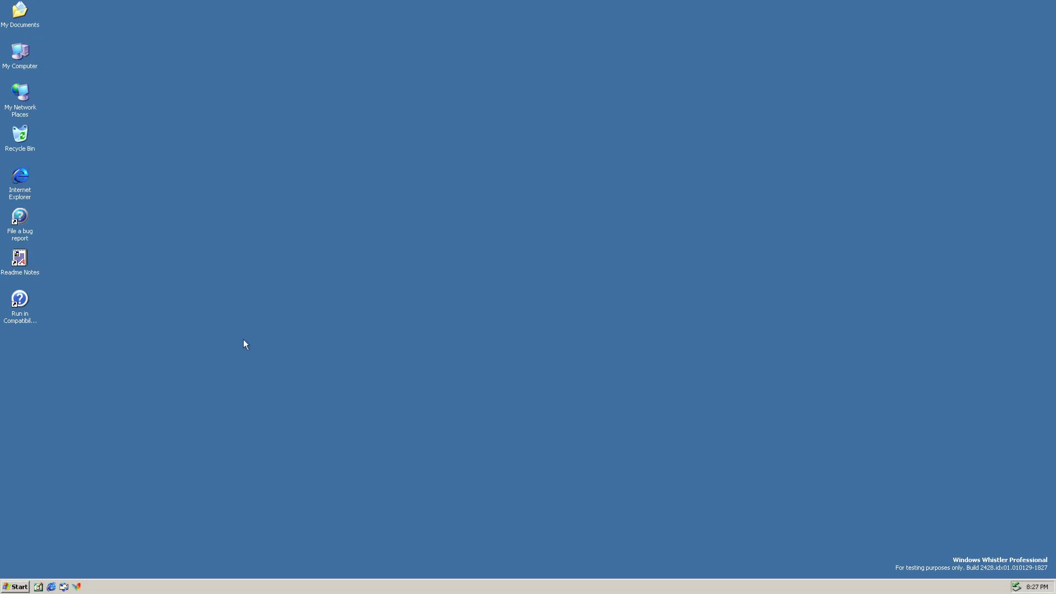
Open and close Windows Update, then apply the Whistler theme in Display Properties.
left_click(15, 586)
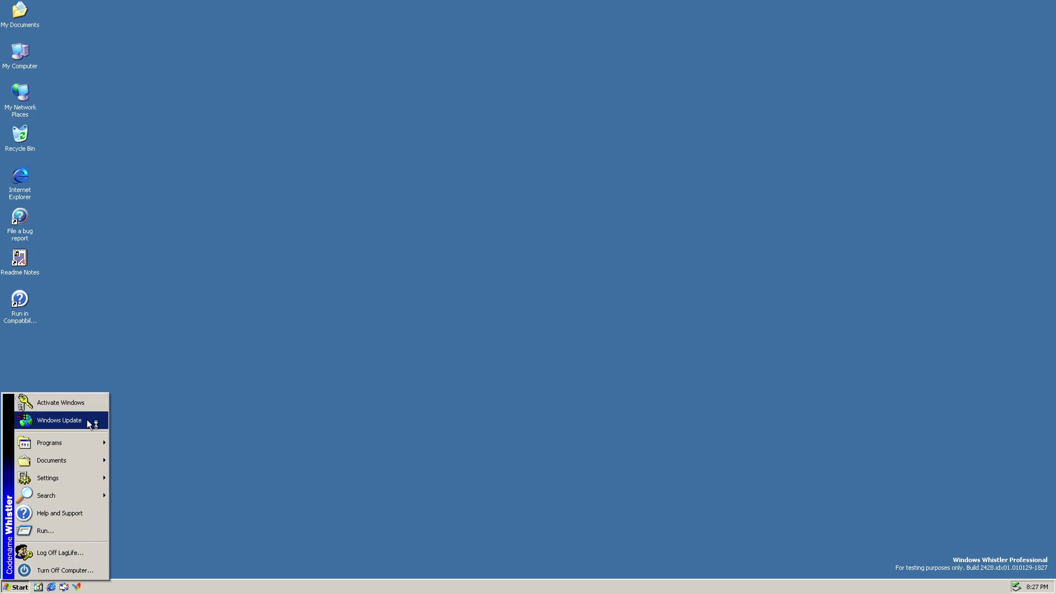
left_click(55, 423)
left_click(881, 140)
right_click(712, 161)
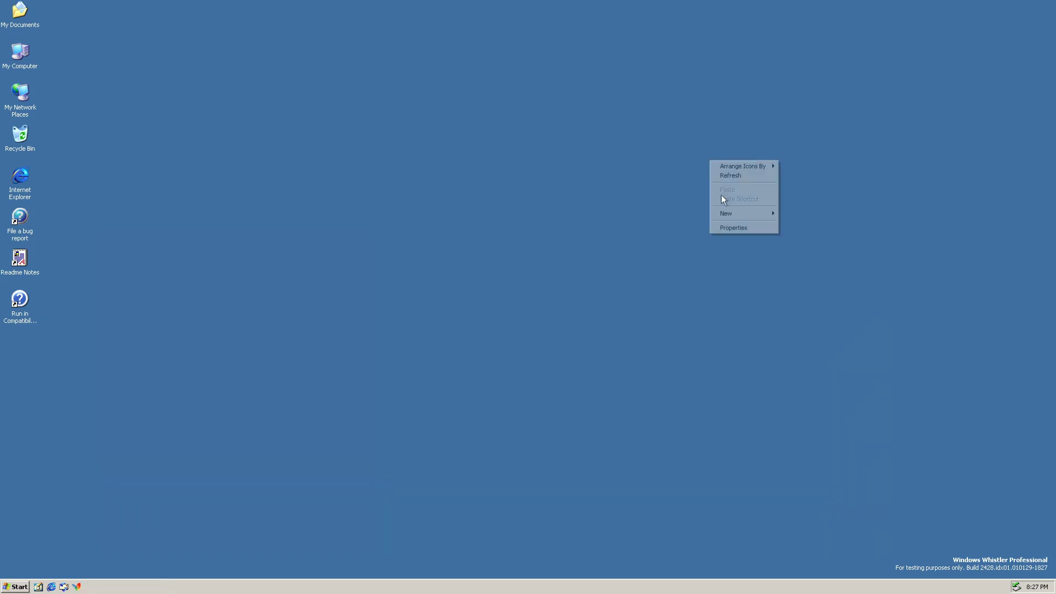
left_click(729, 227)
left_click(161, 119)
left_click(82, 129)
left_click(245, 283)
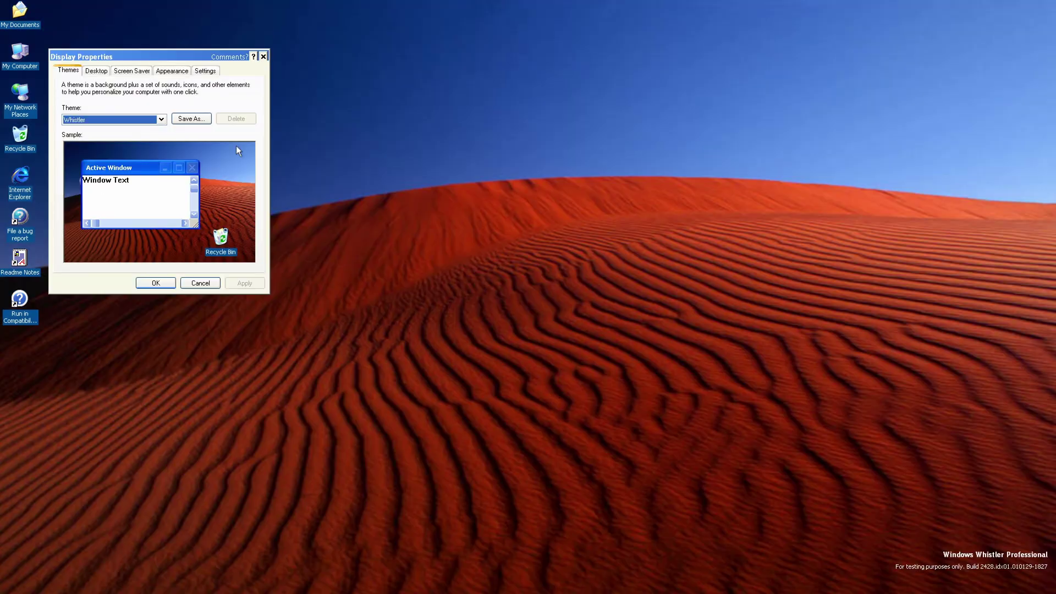
Switch the taskbar back to the new-style Start menu and close the display settings.
left_click(9, 589)
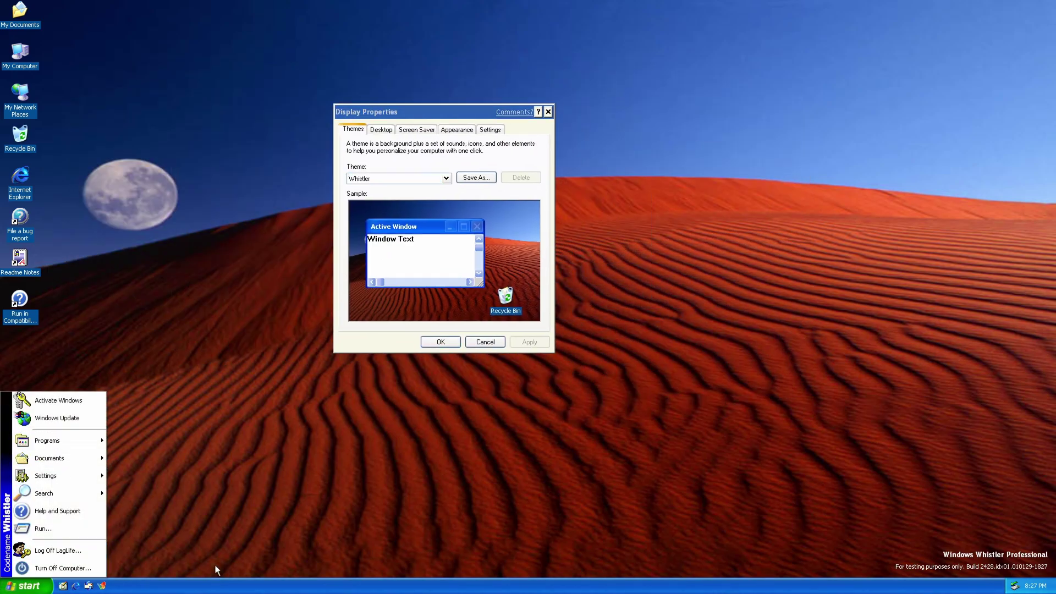
right_click(215, 584)
left_click(236, 569)
left_click(52, 351)
left_click(197, 563)
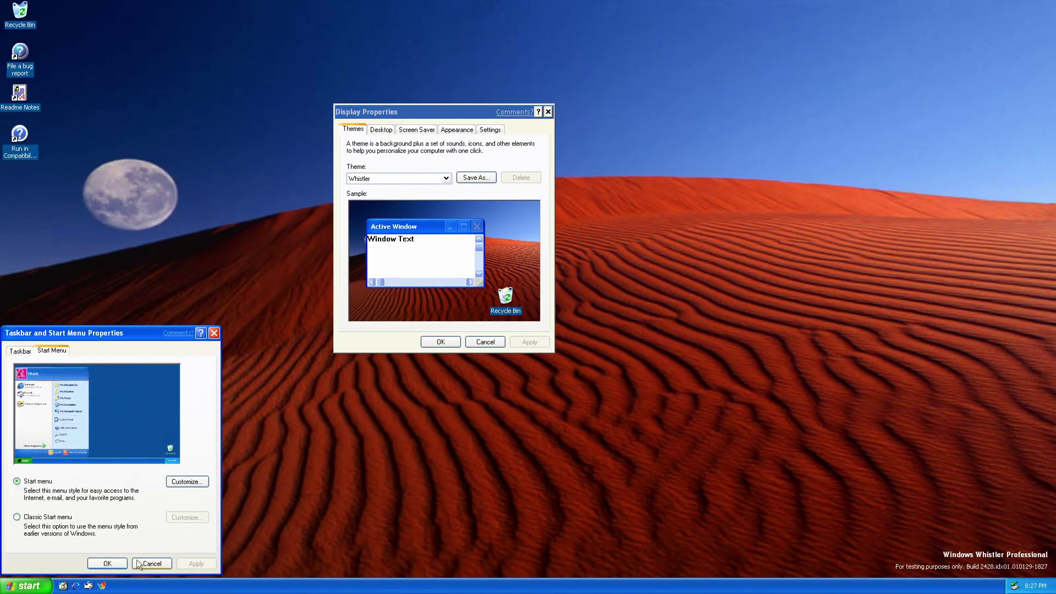
left_click(107, 563)
left_click(548, 112)
Go from the Recycle Bin up to My Computer and open Local Disk (C:).
double_click(20, 11)
left_click(156, 122)
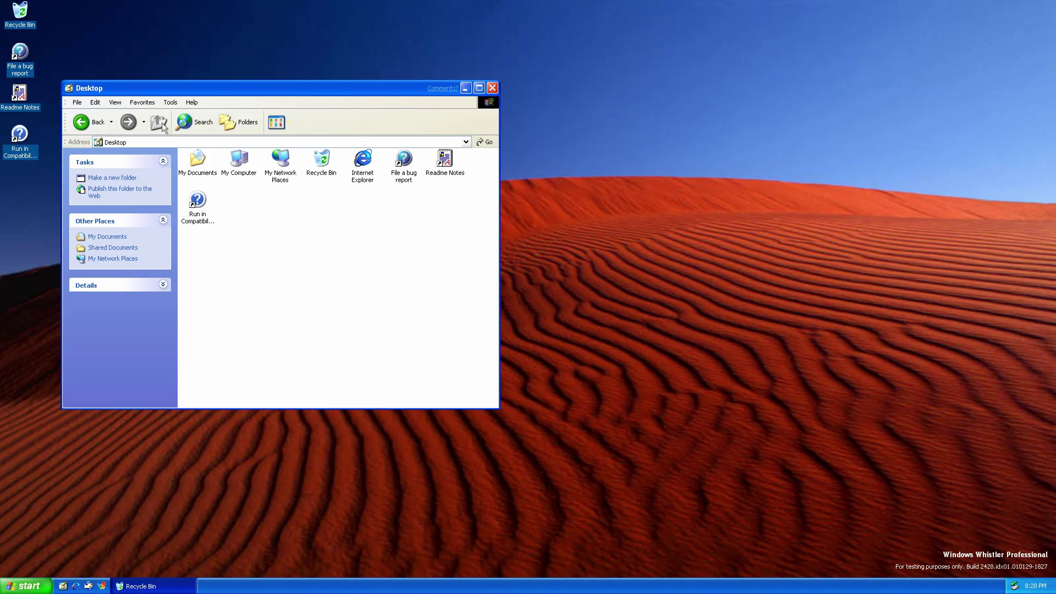
double_click(238, 159)
left_click(200, 238)
double_click(199, 238)
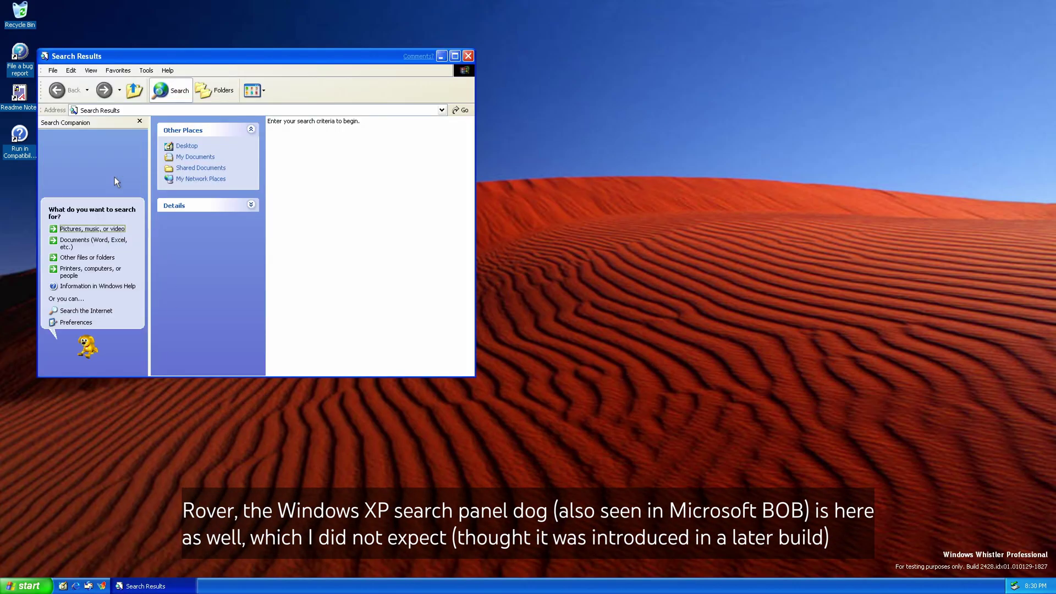
Search all files for ntoskrnl and widen the results window.
left_click_drag(163, 56, 336, 103)
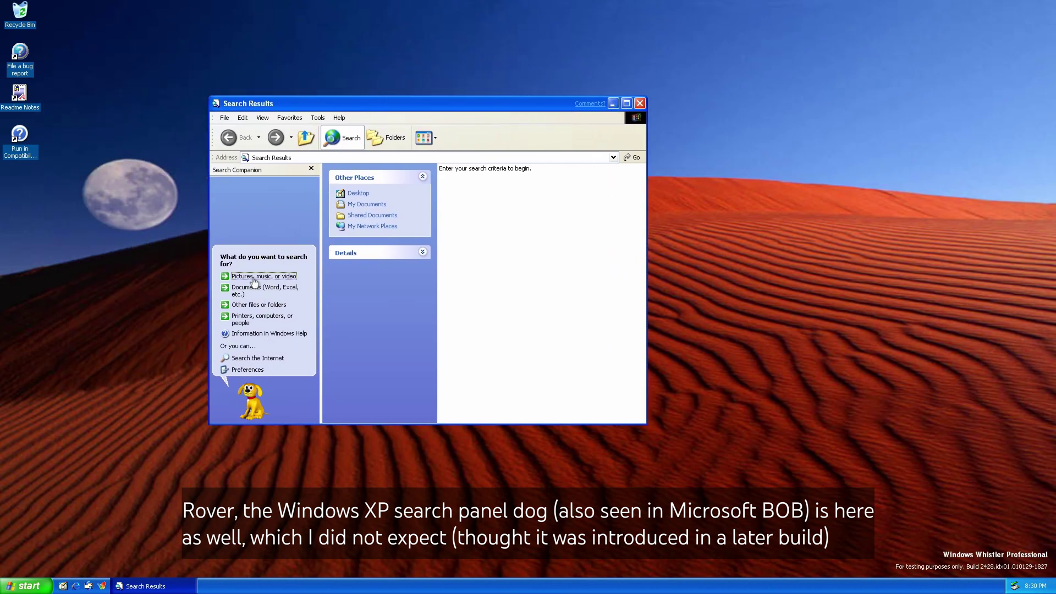
left_click(250, 306)
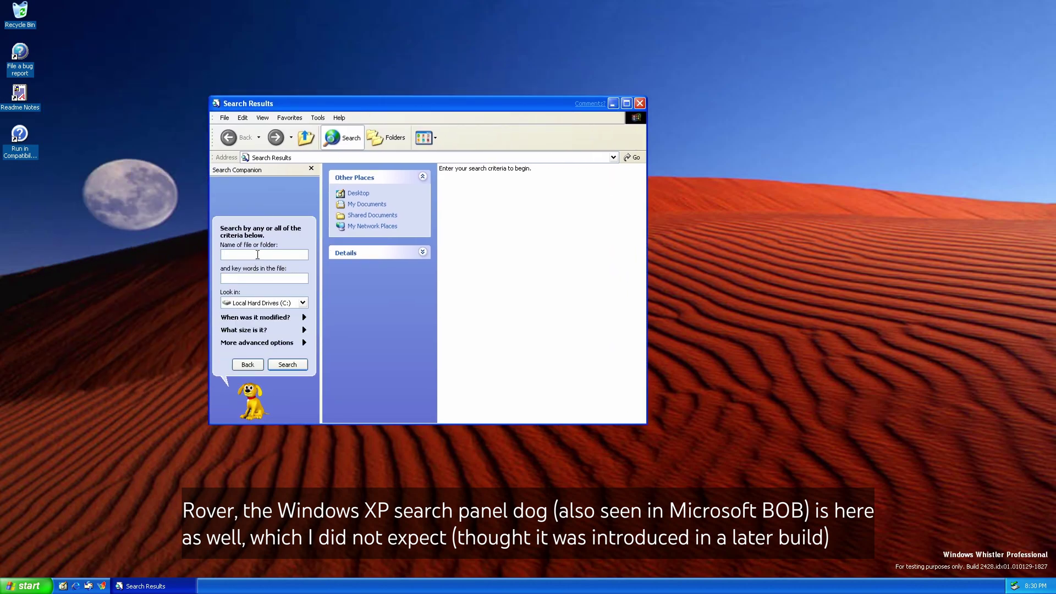
type("ntoskrnl")
key("Return")
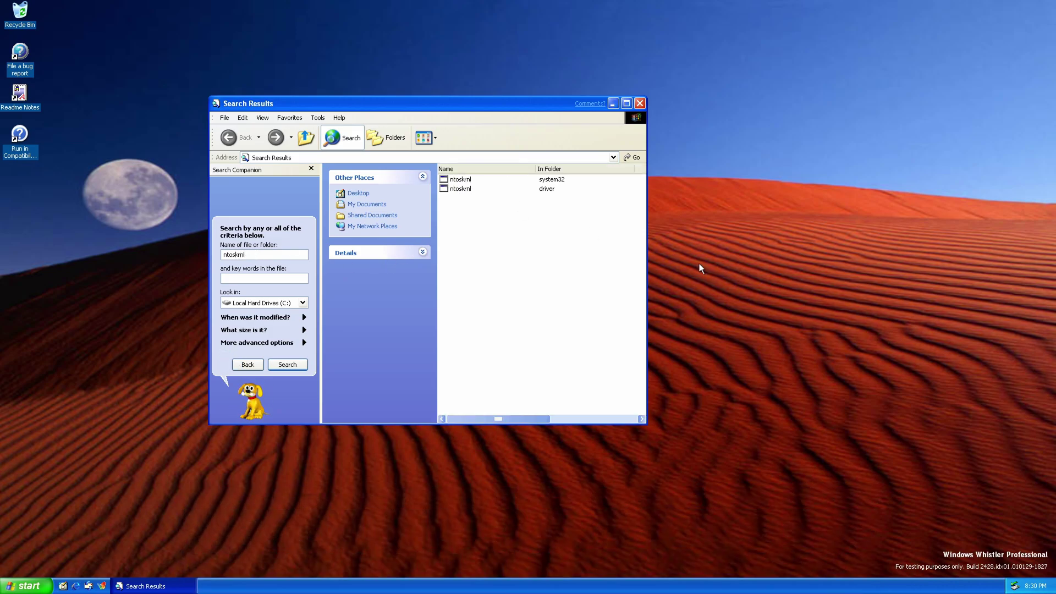
left_click_drag(691, 266, 968, 265)
Check the system32 ntoskrnl version (5.1.2428.1), then close its properties and the search results.
right_click(709, 188)
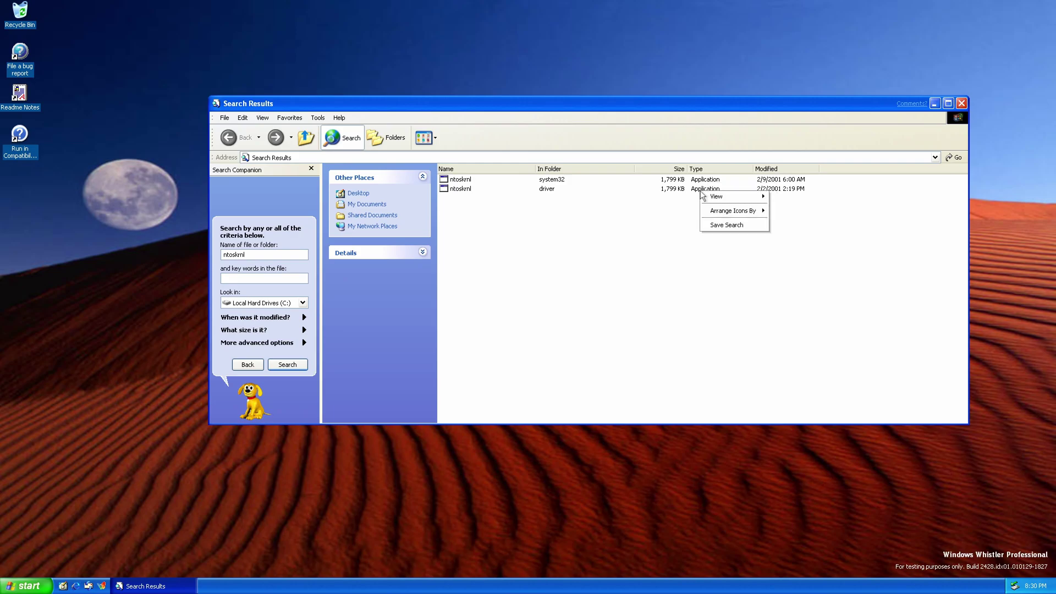
right_click(460, 189)
left_click(479, 265)
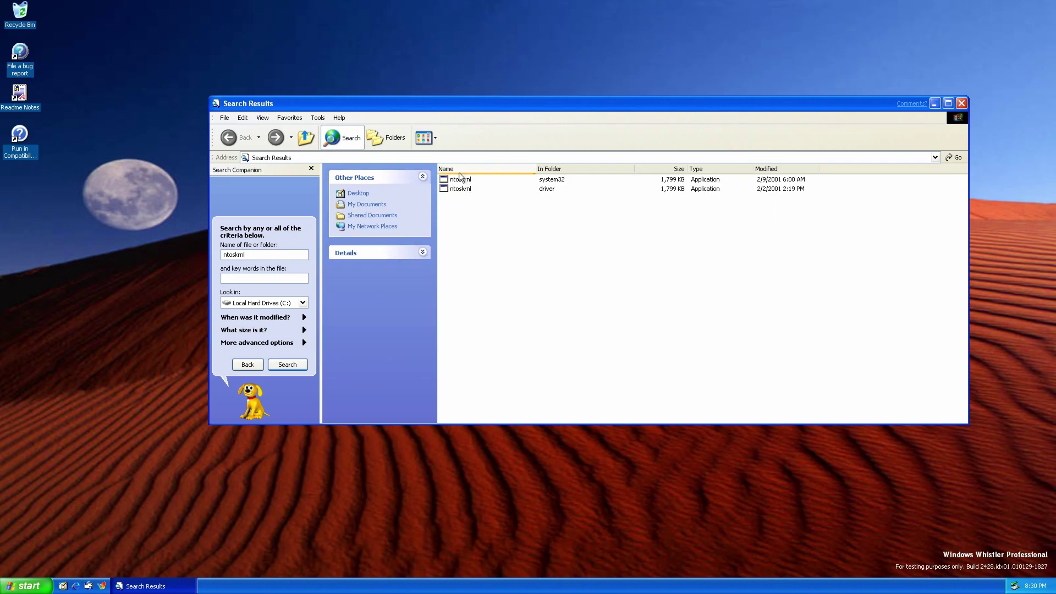
right_click(460, 179)
left_click(484, 294)
left_click(521, 243)
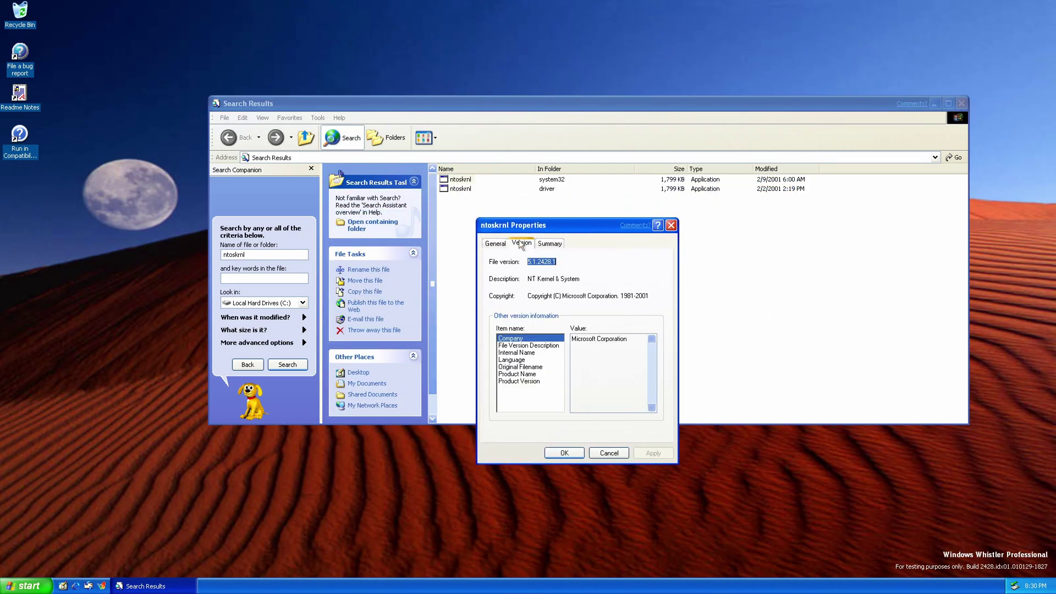
key("ctrl+Tab")
key("ctrl+Tab")
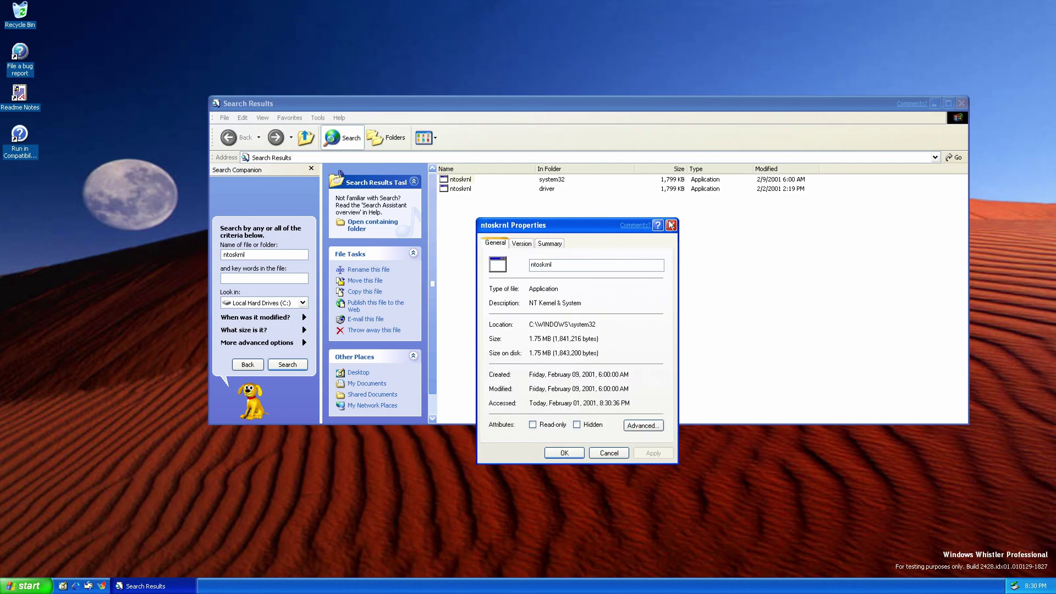
key("Escape")
left_click(247, 364)
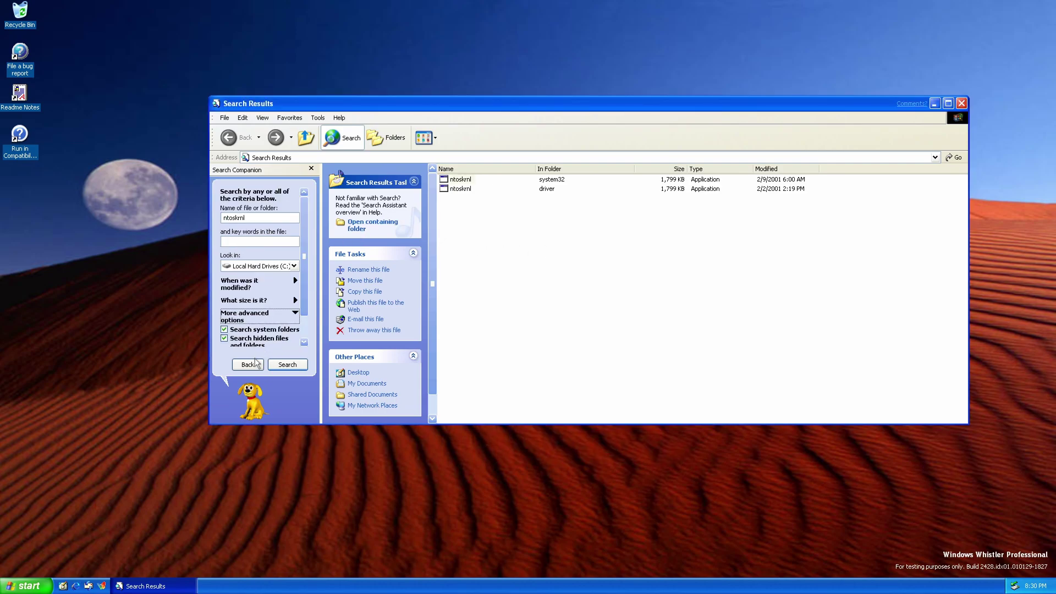
left_click(961, 104)
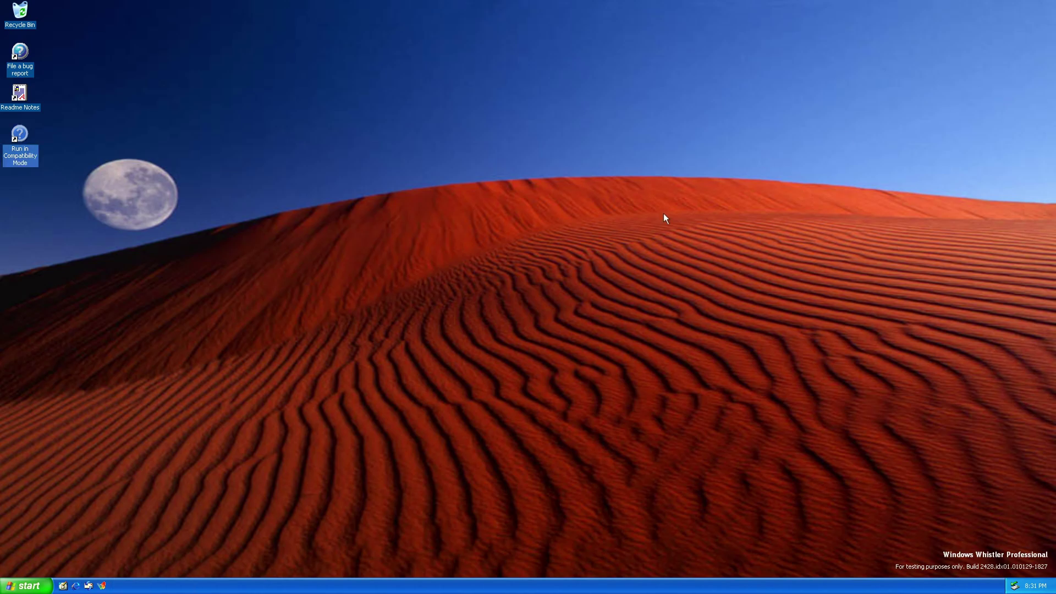
Open User Accounts from the Control Panel.
left_click(30, 585)
left_click(156, 455)
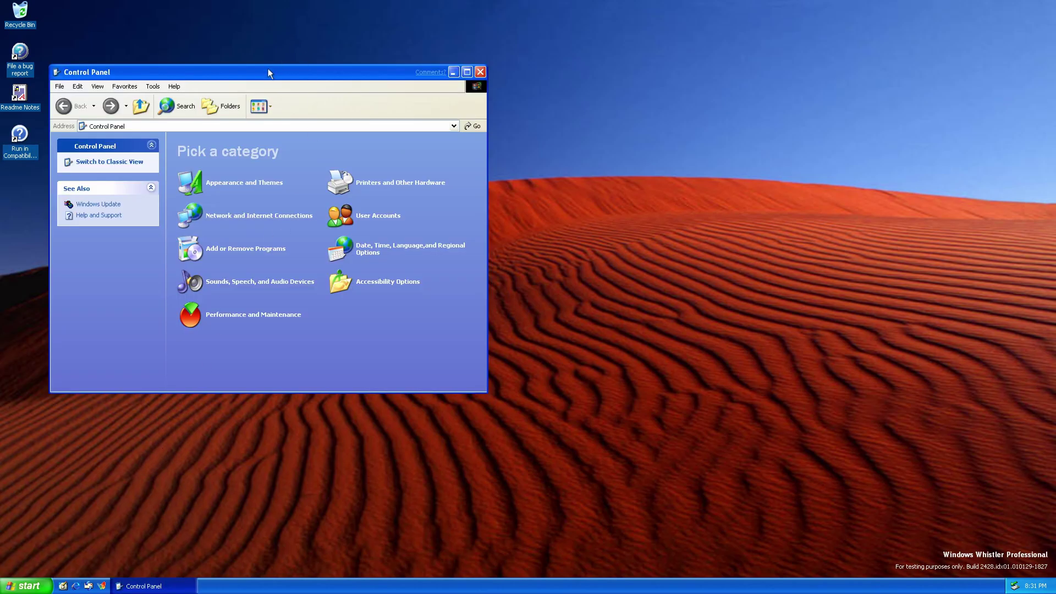
mouse_move(269, 69)
left_mouse_down()
mouse_move(509, 104)
mouse_move(472, 136)
mouse_move(489, 182)
left_mouse_up()
left_click(617, 251)
Log off with Switch User and choose Guest on the Welcome screen.
left_click(27, 585)
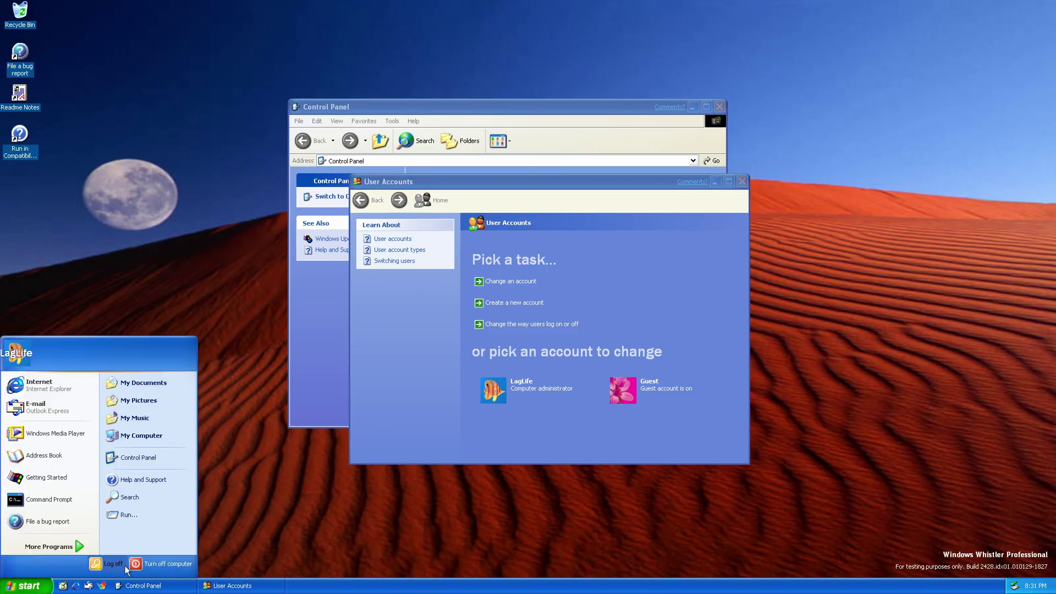
left_click(107, 567)
left_click(493, 220)
left_click(594, 311)
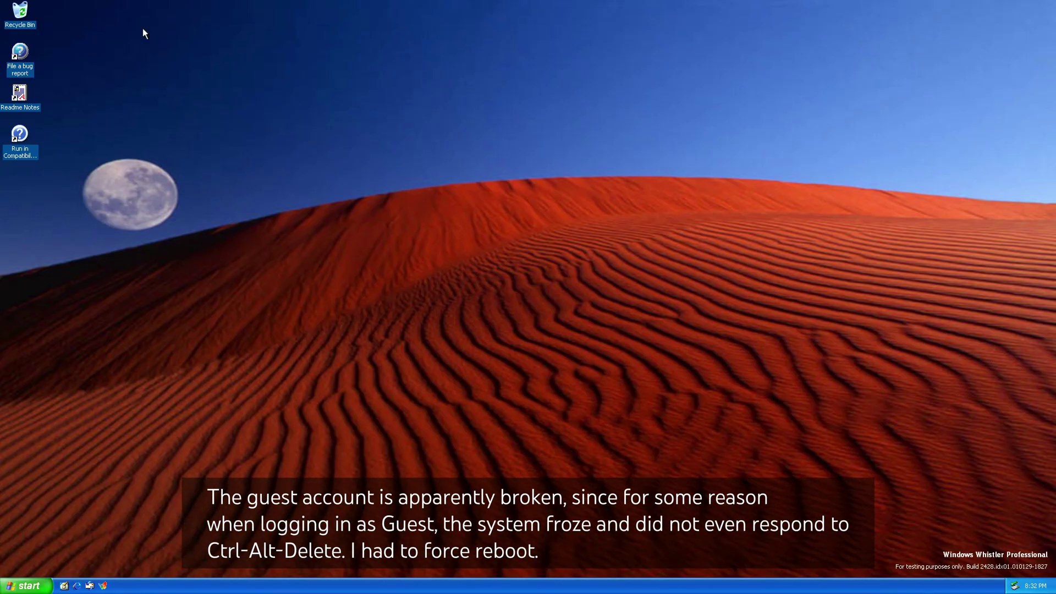
Apply Bliss as the desktop wallpaper, stretched to fill the screen.
right_click(638, 277)
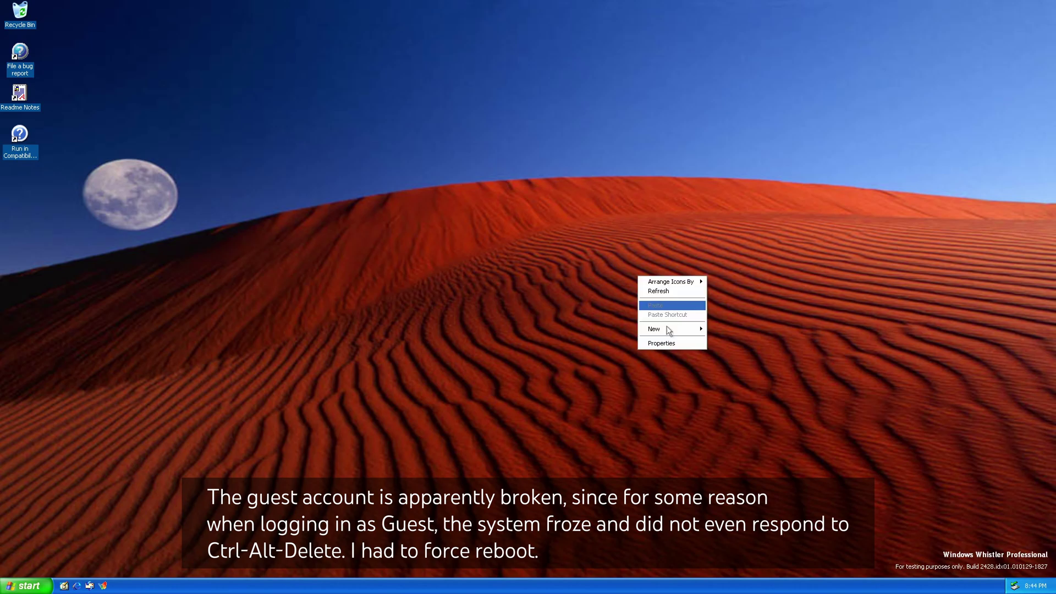
left_click(660, 348)
left_click(84, 74)
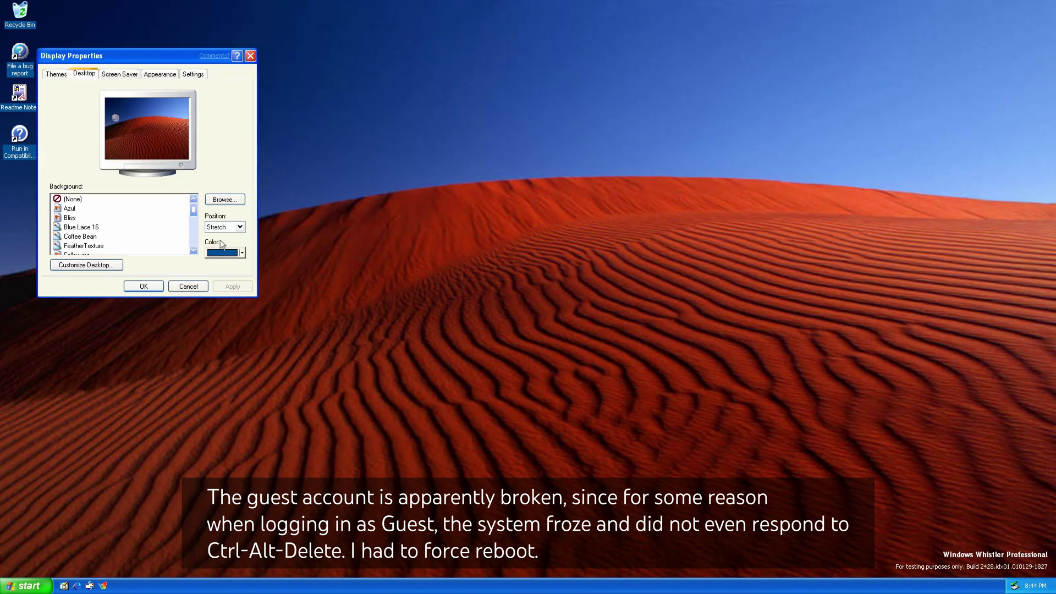
left_click(69, 217)
left_click(240, 226)
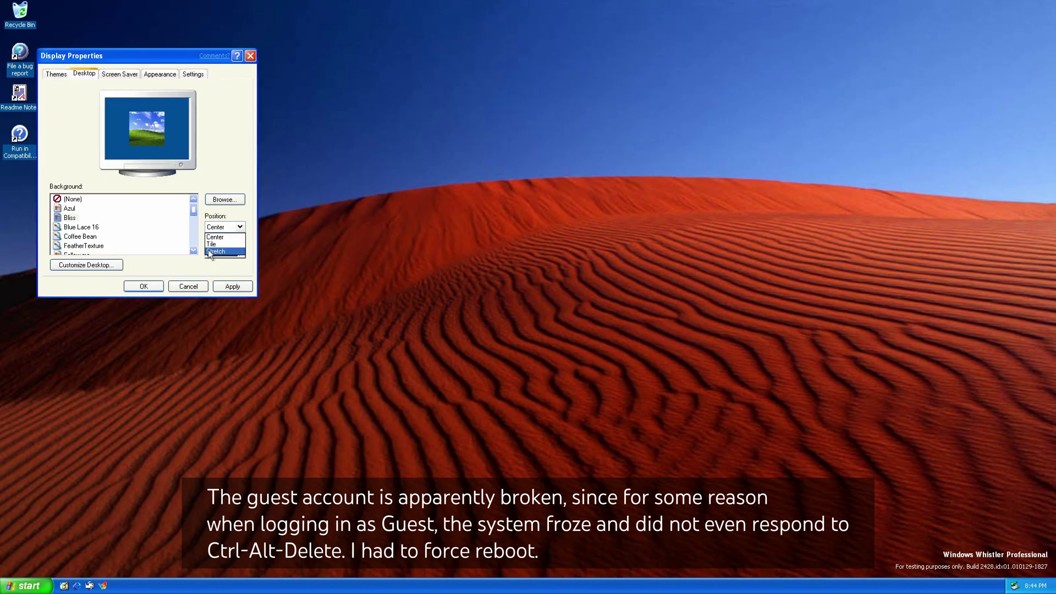
left_click(217, 254)
left_click(232, 287)
Try the Scroll menu transition effect, preview it on a desktop menu, and apply it.
left_click(160, 74)
left_click(216, 248)
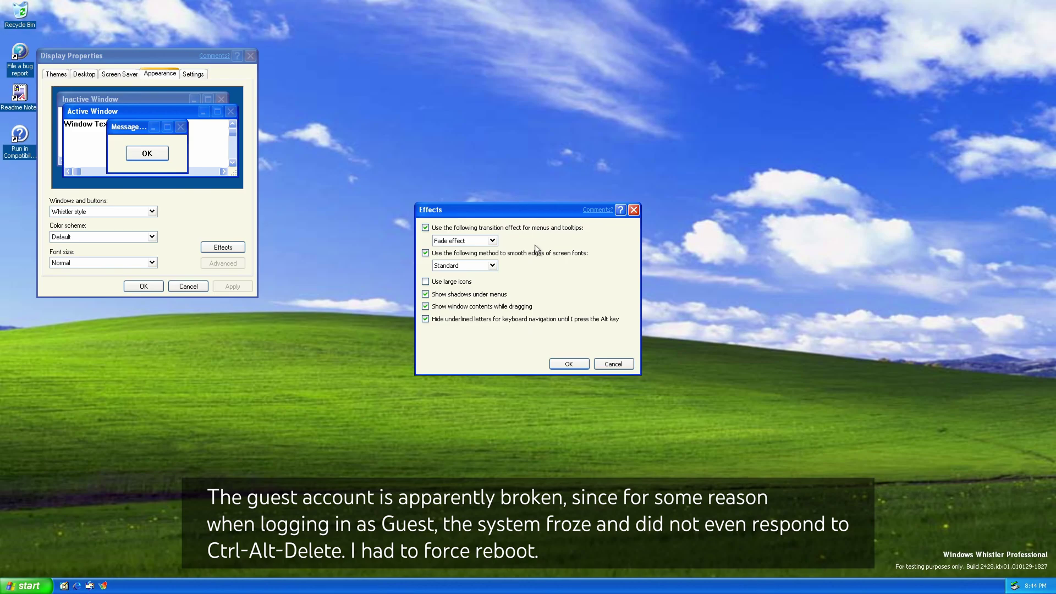
left_click(493, 241)
left_click(456, 249)
left_click(568, 363)
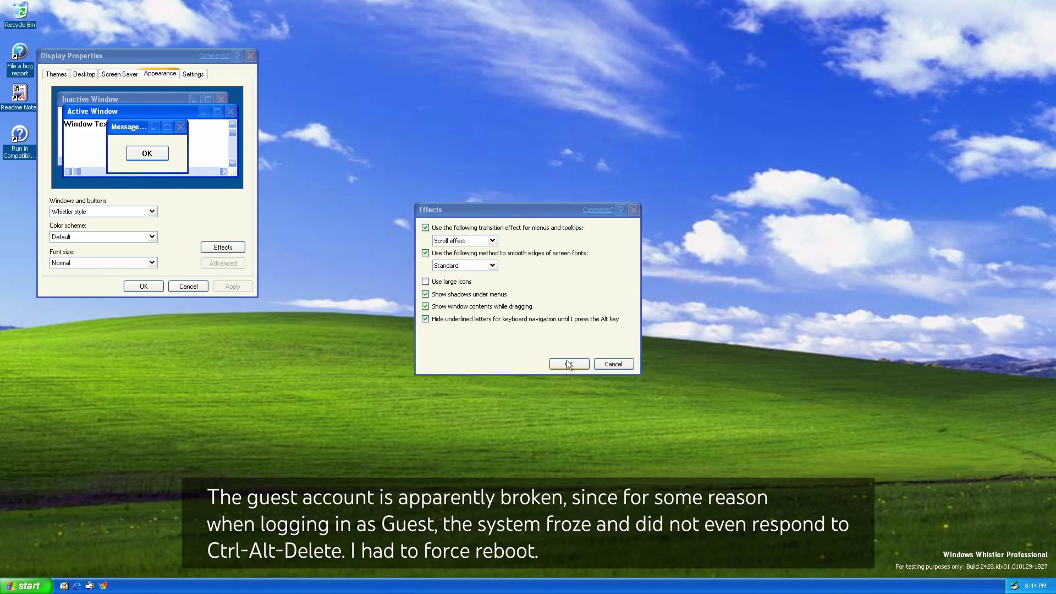
right_click(567, 315)
left_click(236, 259)
left_click(232, 286)
Set the menu transition back to Fade with Standard font smoothing and apply.
left_click(223, 248)
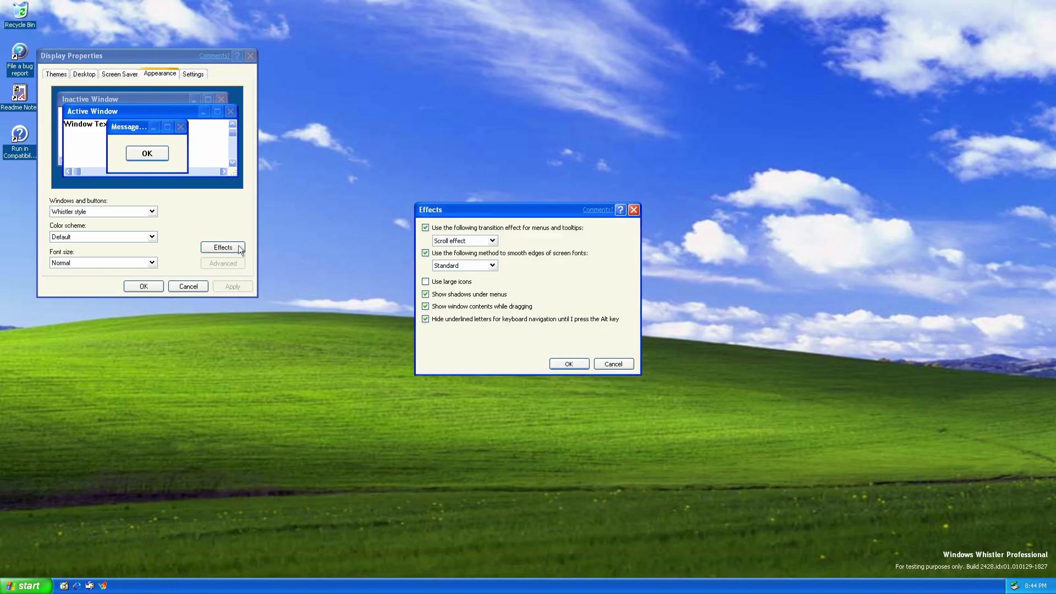
left_click(463, 241)
left_click(458, 250)
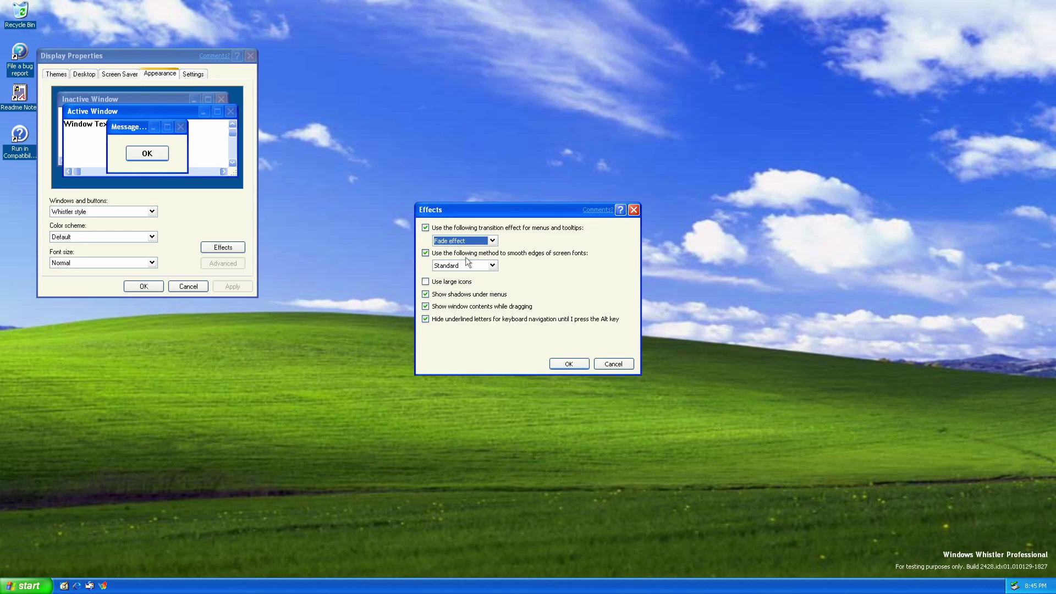
left_click(467, 264)
left_click(459, 285)
left_click(569, 364)
left_click(232, 286)
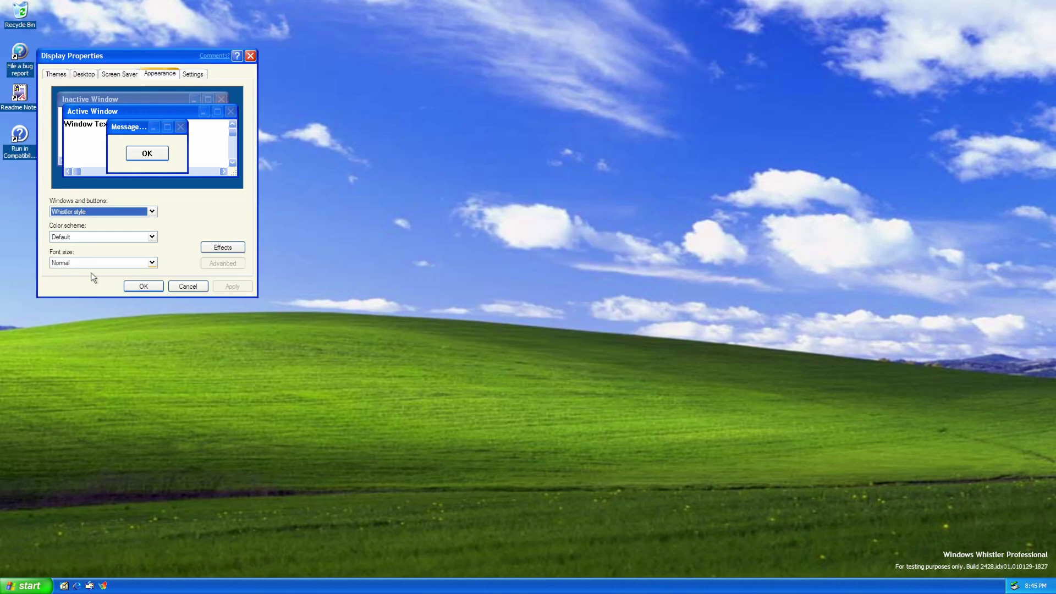
Close Display Properties, then open and close the Readme Notes.
left_click_drag(73, 62, 371, 190)
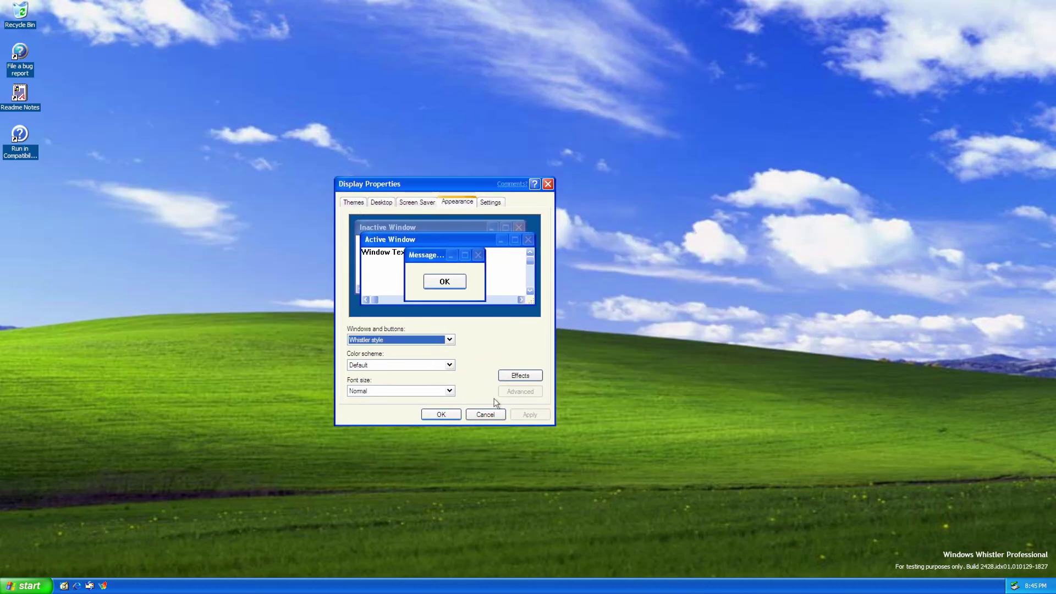
left_click(441, 414)
left_click_drag(19, 93, 262, 89)
double_click(190, 67)
key("alt+F4")
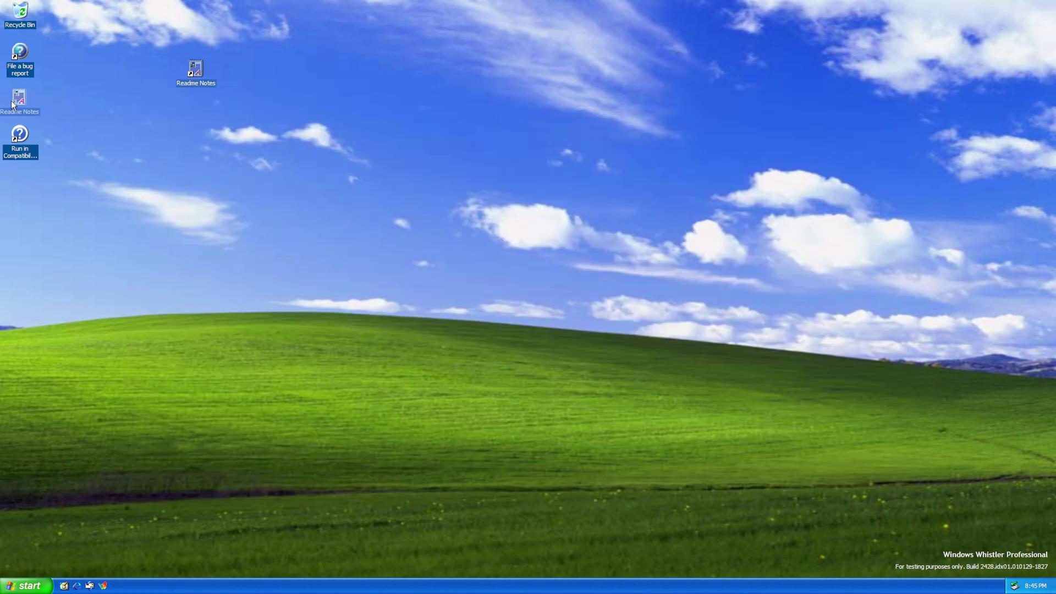
Open ftp.mozilla.org in Internet Explorer and browse into pub/firefox/releases.
left_click_drag(12, 104, 16, 102)
left_click(77, 586)
type("ht")
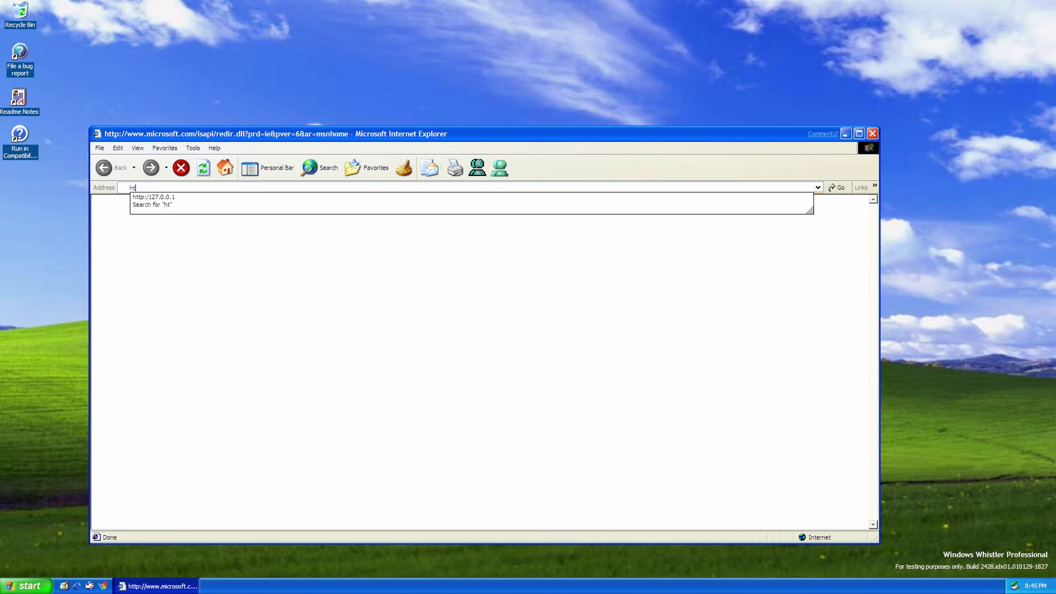
type("tp://ftp.mozill")
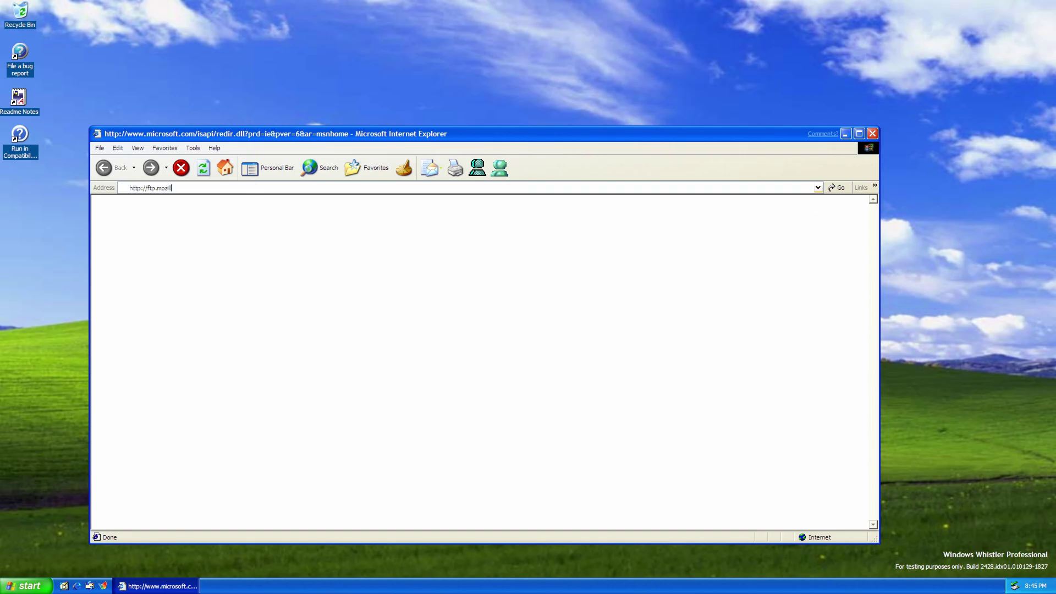
type("a.org")
key("Return")
left_click(126, 253)
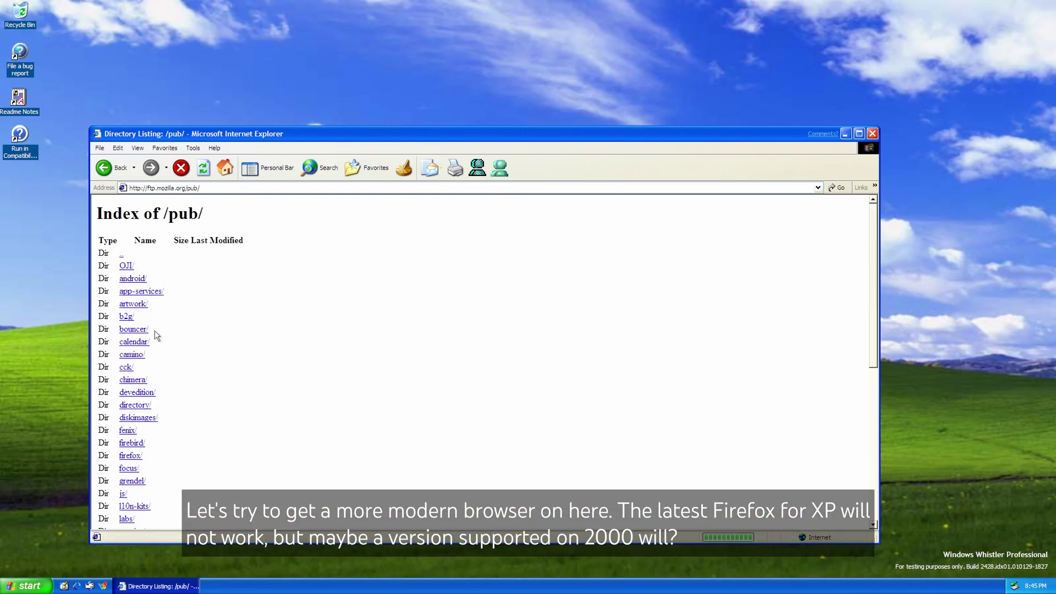
scroll(138, 352, "down", 3)
left_click(139, 359)
left_click(133, 291)
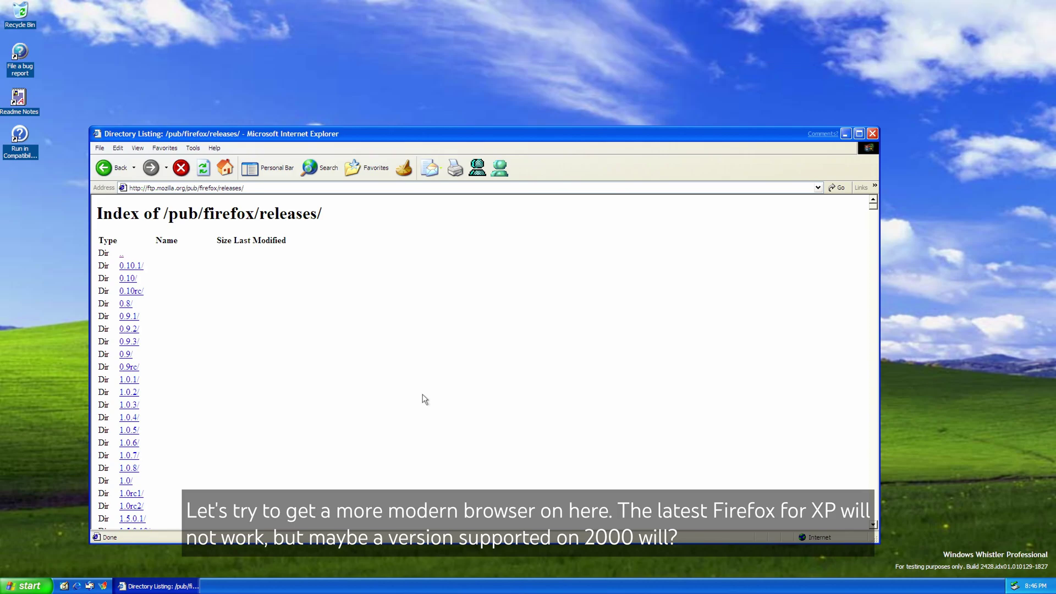
Go through 12.0/win32/en-US and save Firefox Setup 12.0.exe to the desktop.
scroll(209, 377, "down", 15)
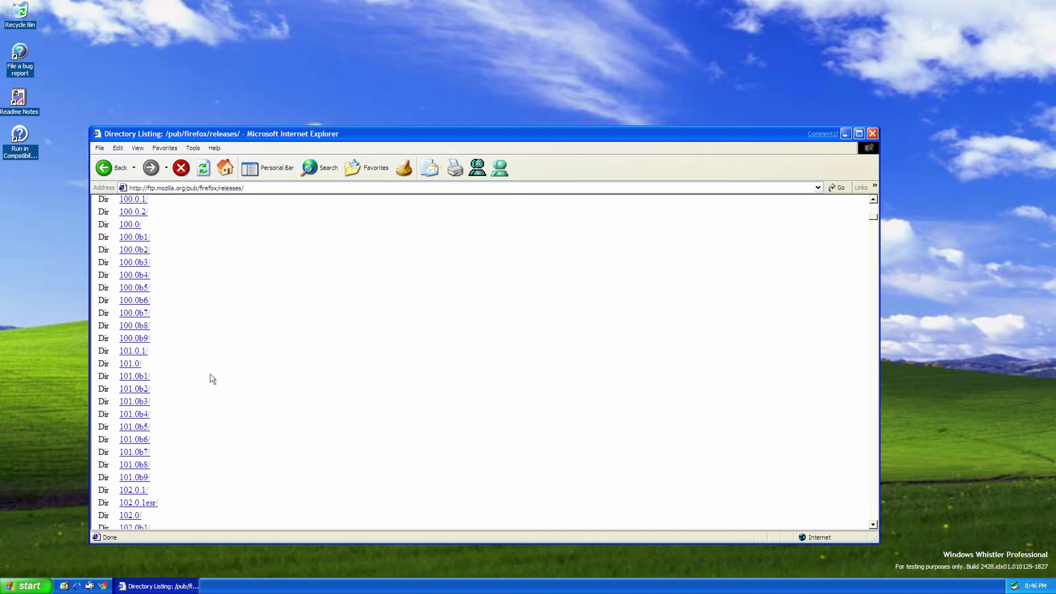
scroll(210, 376, "down", 20)
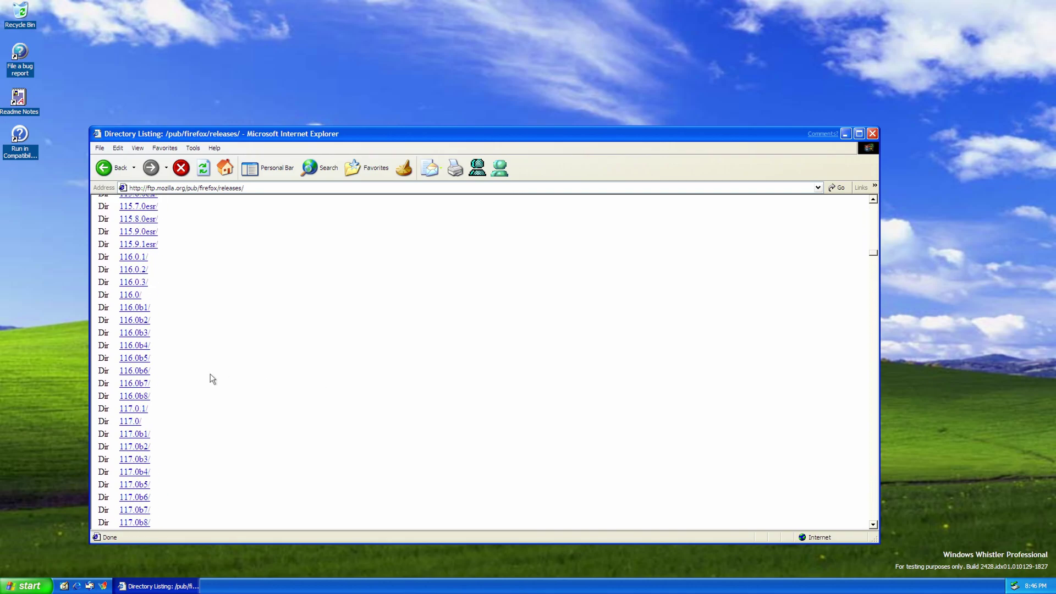
scroll(210, 379, "down", 15)
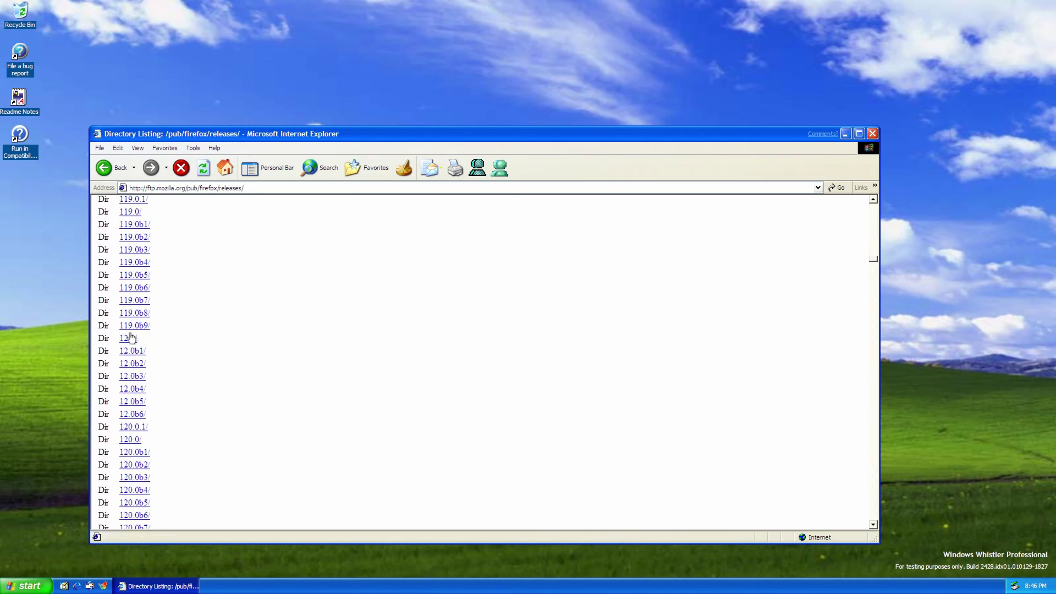
left_click(130, 338)
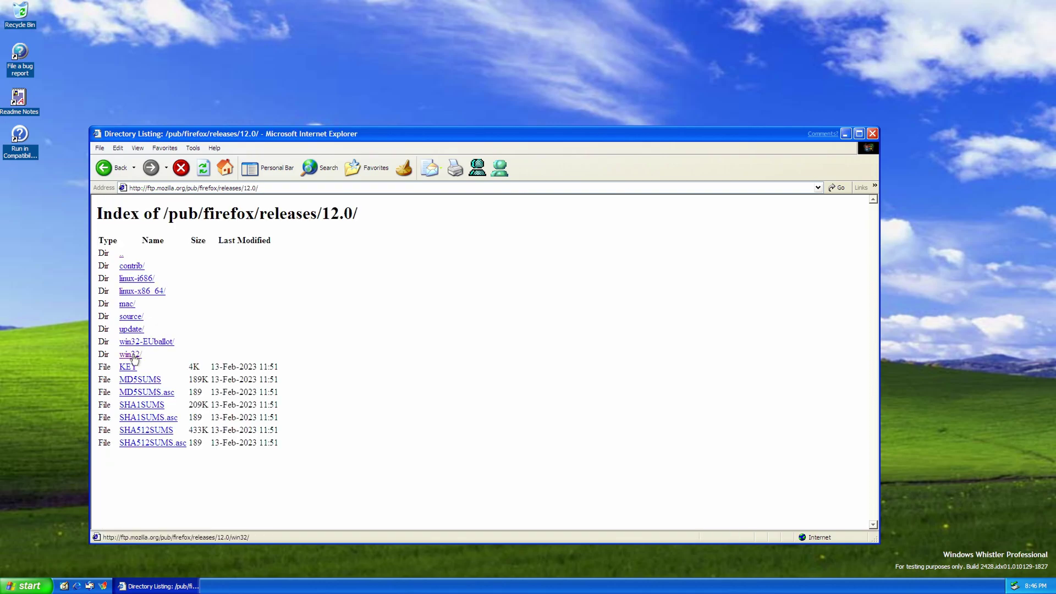
left_click(135, 357)
scroll(139, 339, "down", 5)
left_click(136, 311)
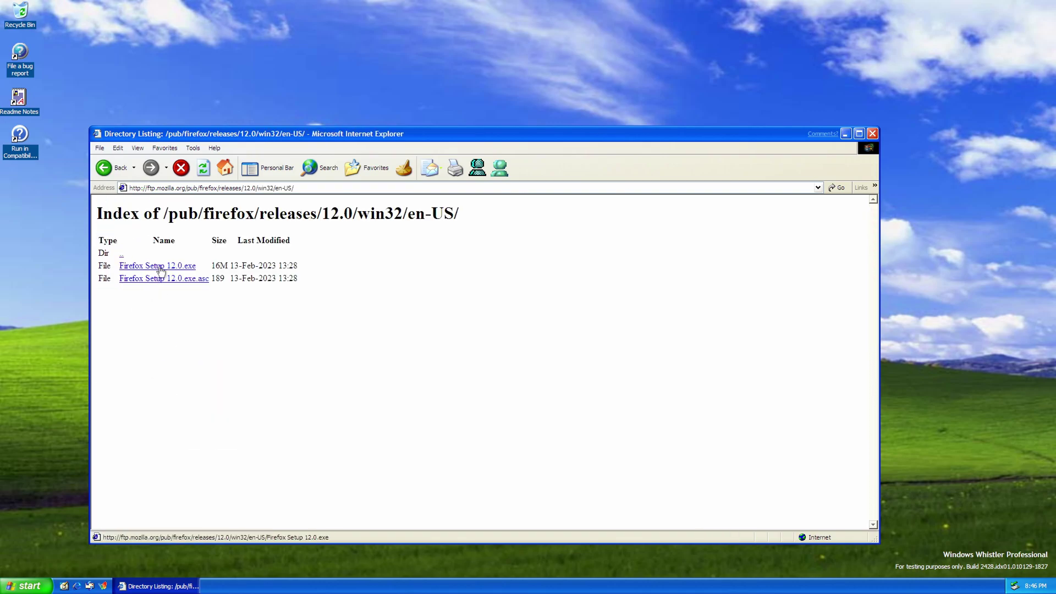
left_click(160, 267)
left_click(530, 366)
left_click(708, 432)
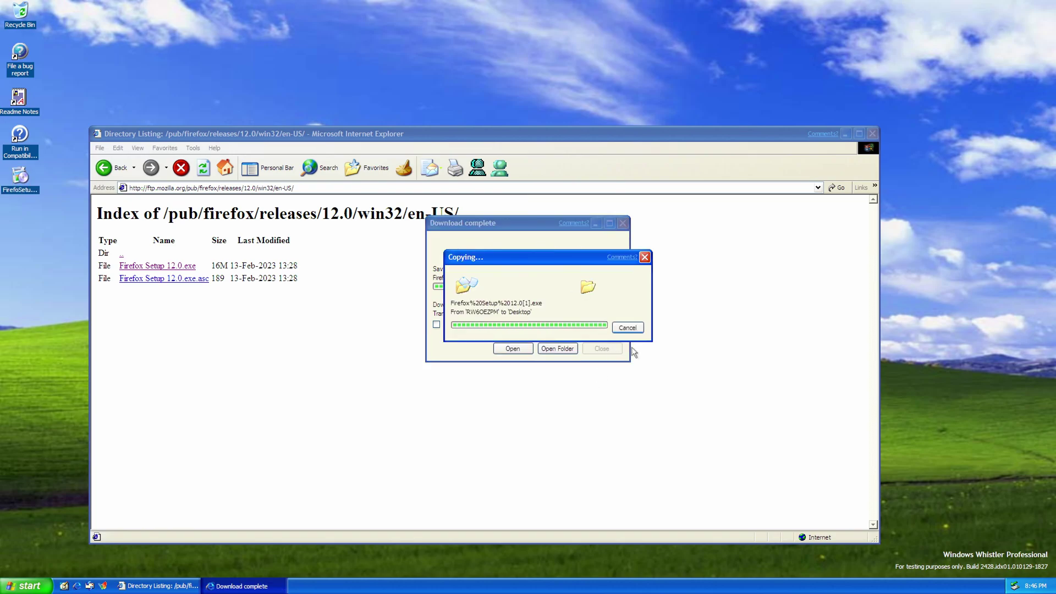
Run the desktop Firefox Setup 12.0.exe installer to the end, dismissing the C runtime error.
left_click(602, 349)
double_click(21, 179)
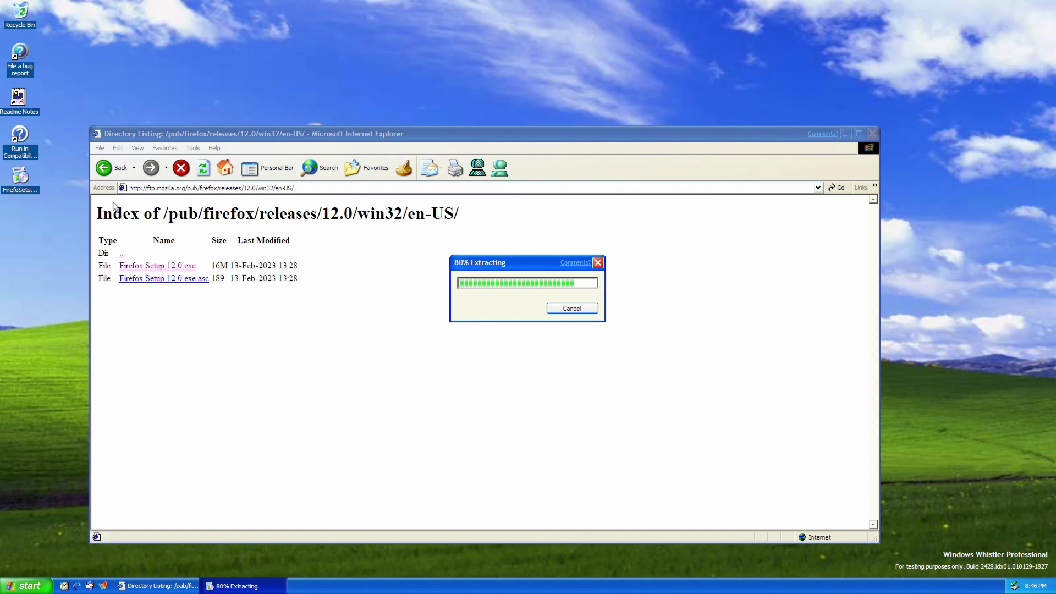
left_click(589, 383)
left_click(589, 382)
left_click(589, 382)
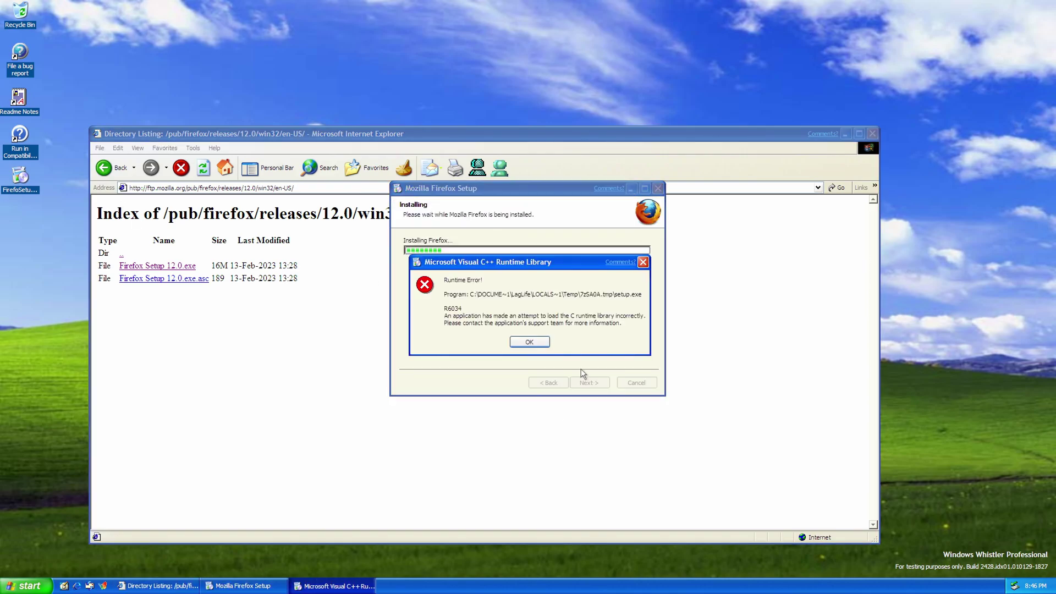
left_click(531, 342)
left_click(589, 382)
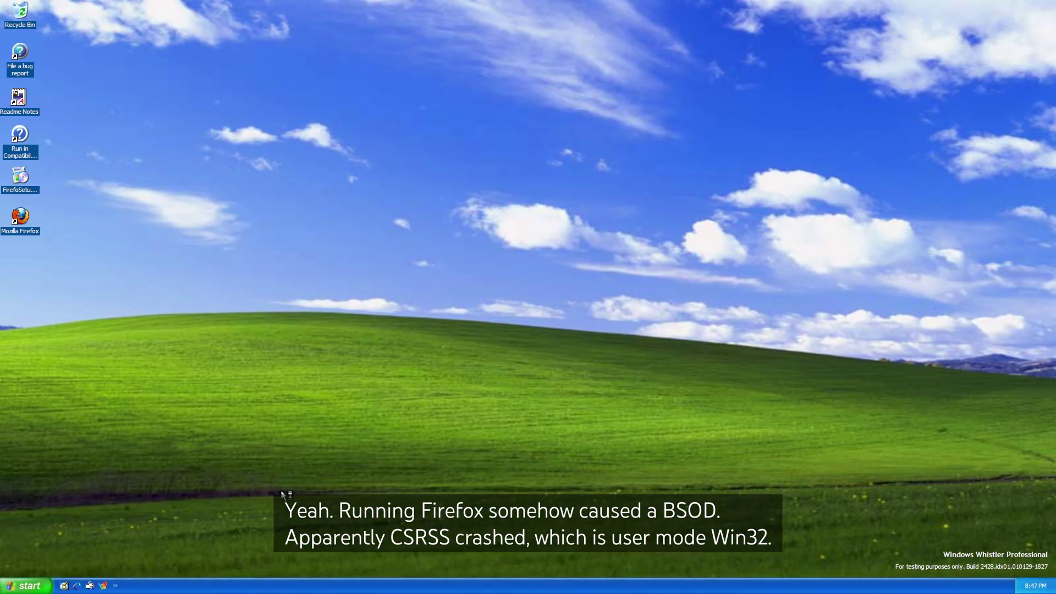
Uninstall Mozilla Firefox 12.0 along with its personal data through Add or Remove Programs.
left_click(28, 586)
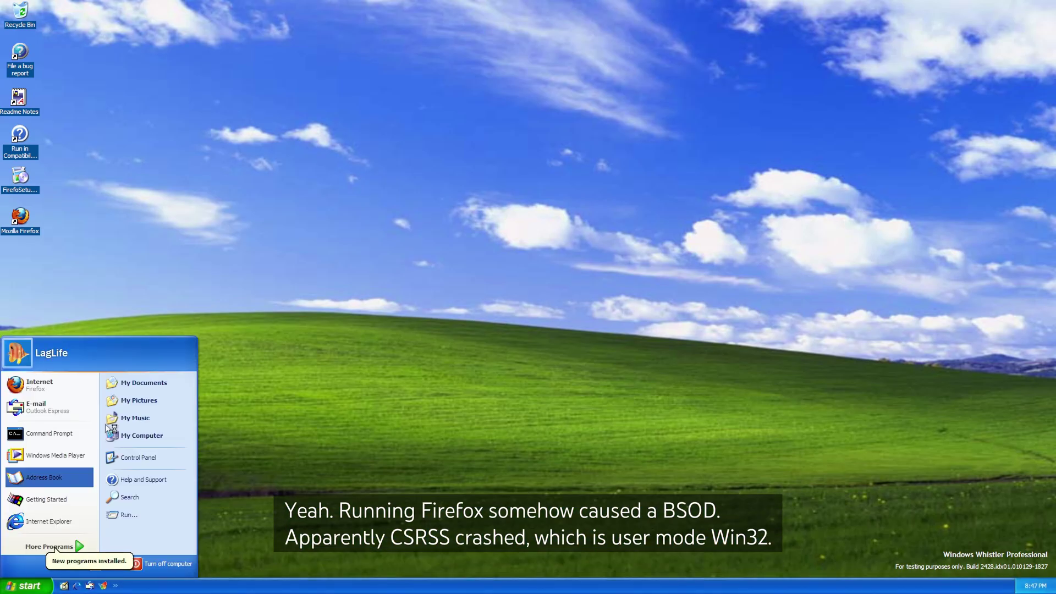
left_click(138, 458)
left_click(649, 292)
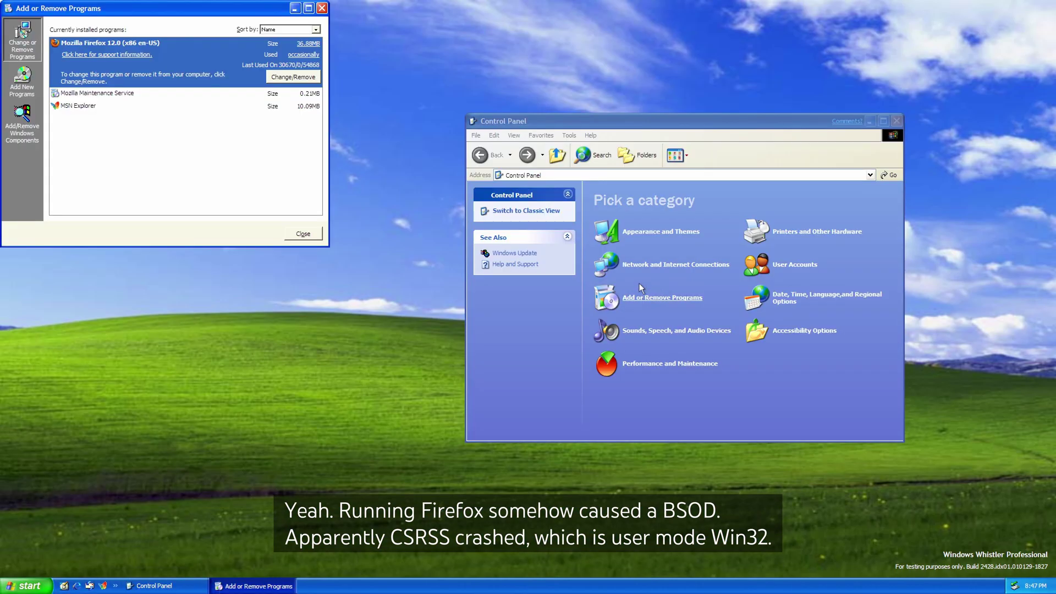
left_click(295, 77)
left_click(589, 383)
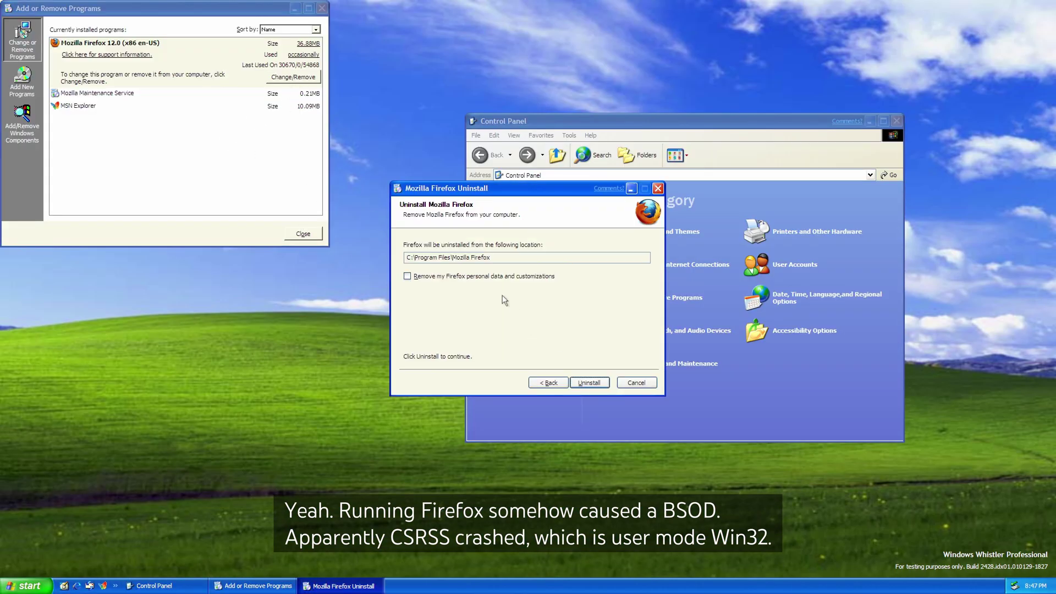
left_click(500, 276)
left_click(589, 382)
Remove the Mozilla Maintenance Service entry, close Control Panel, and drag the installer to the Recycle Bin.
left_click(303, 29)
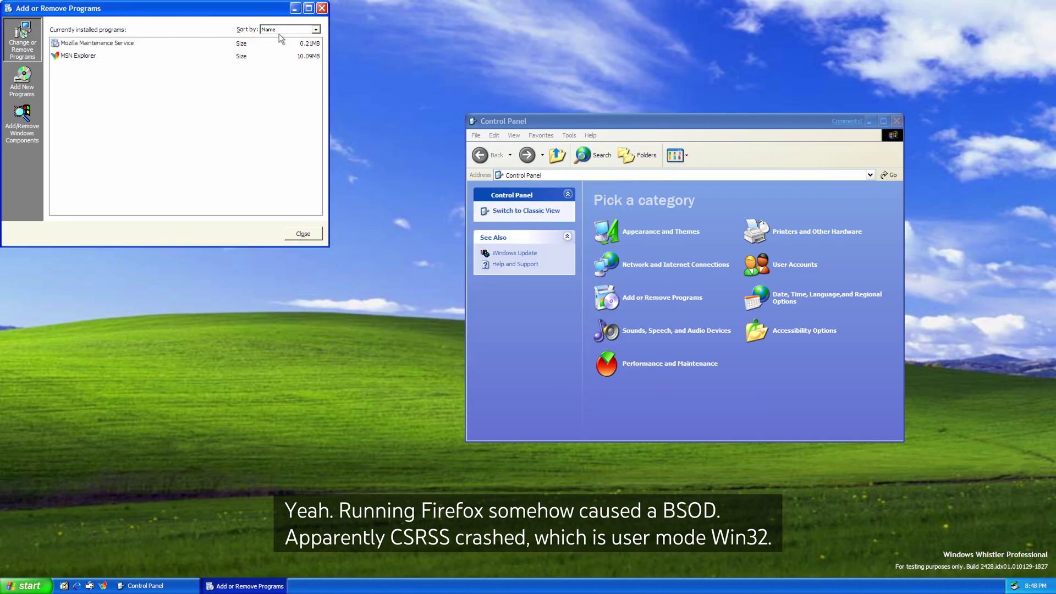
left_click(278, 43)
left_click(152, 95)
left_click(292, 90)
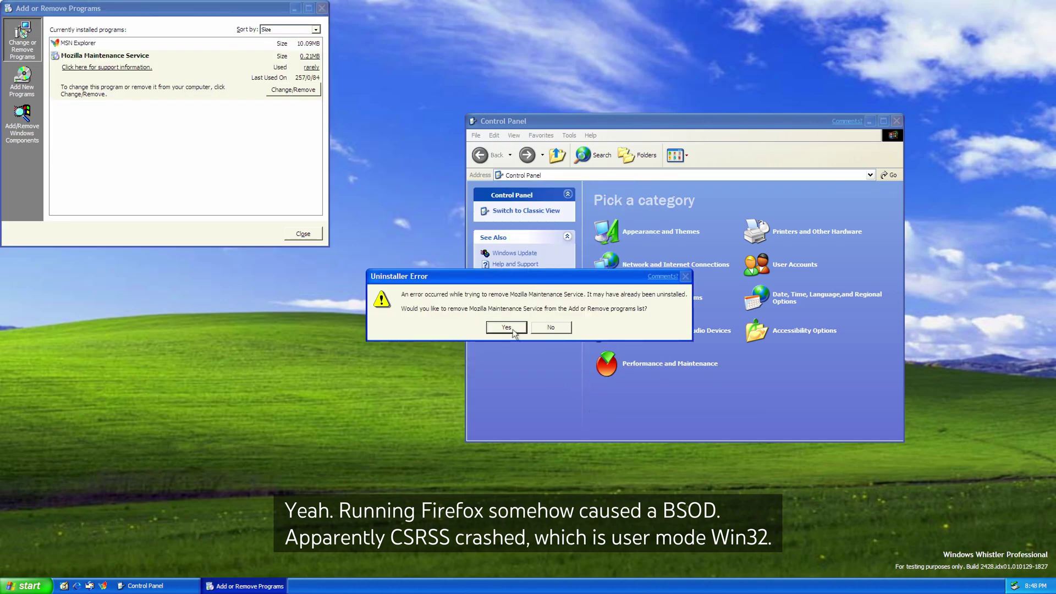
left_click(507, 327)
left_click(528, 327)
left_click(304, 235)
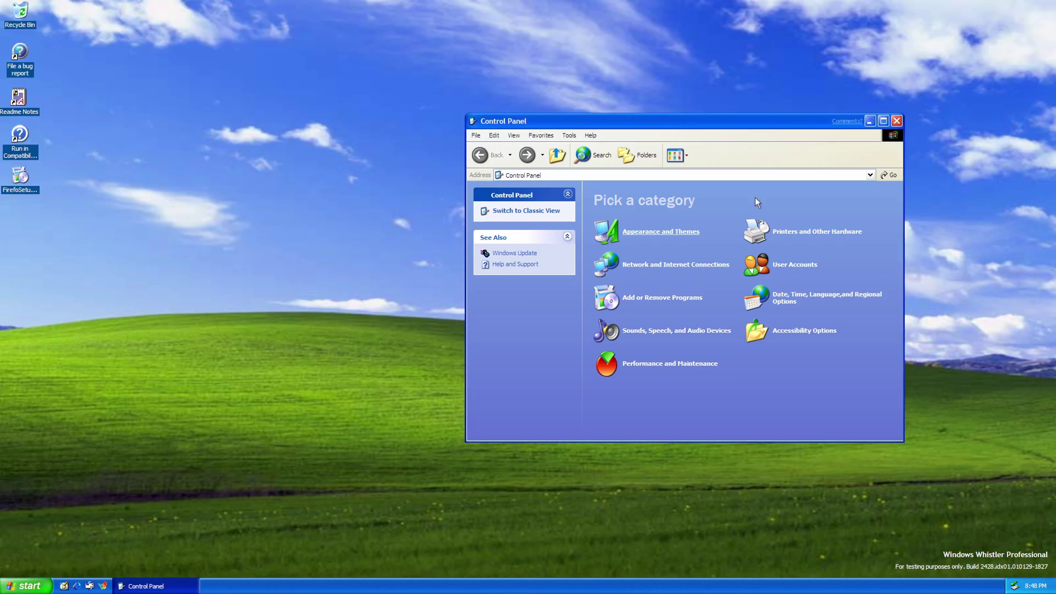
left_click(898, 123)
left_click_drag(20, 175, 23, 4)
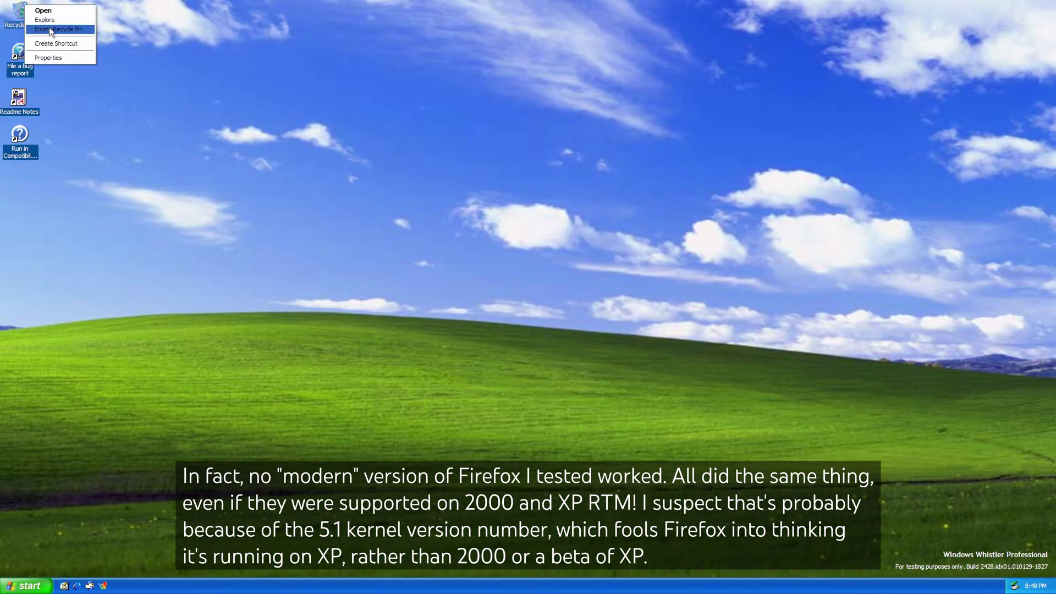
Confirm deleting the installer, then set the system date to August 5, 2024 and apply.
left_click(49, 26)
left_click(560, 307)
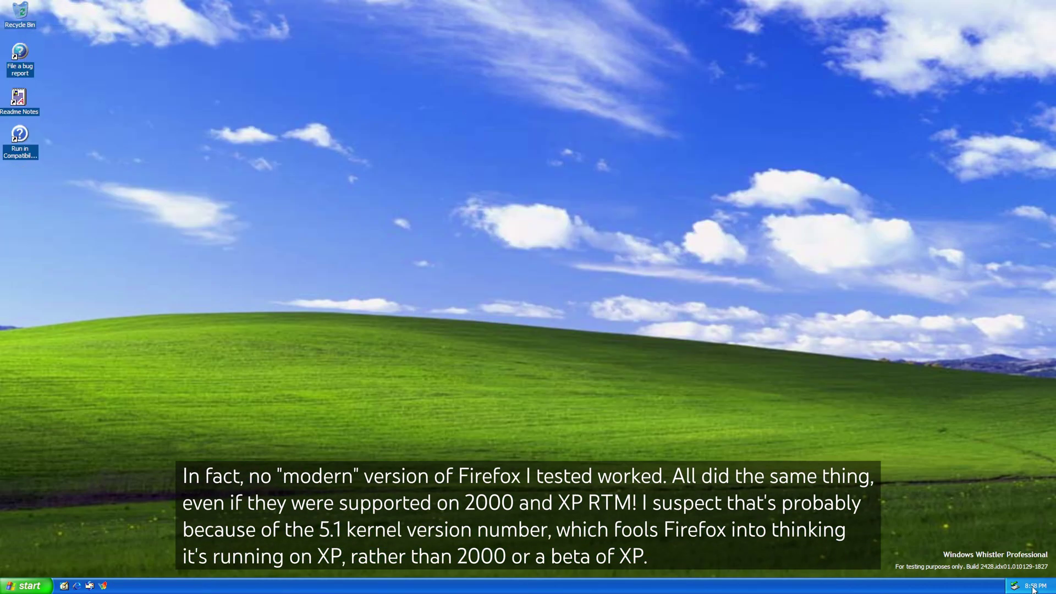
right_click(1033, 589)
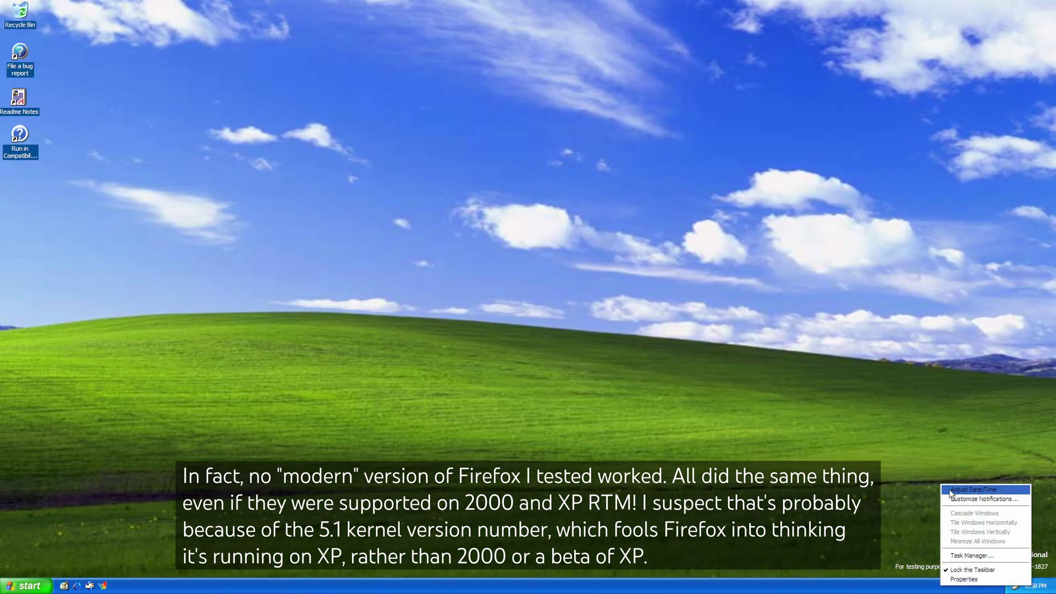
left_click(968, 503)
left_click(147, 91)
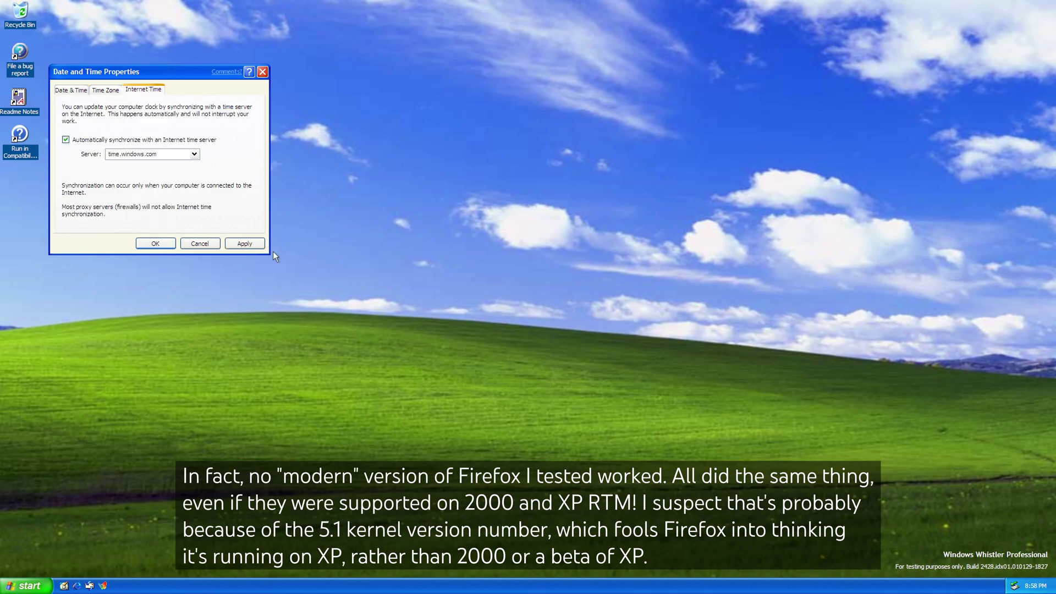
left_click(72, 90)
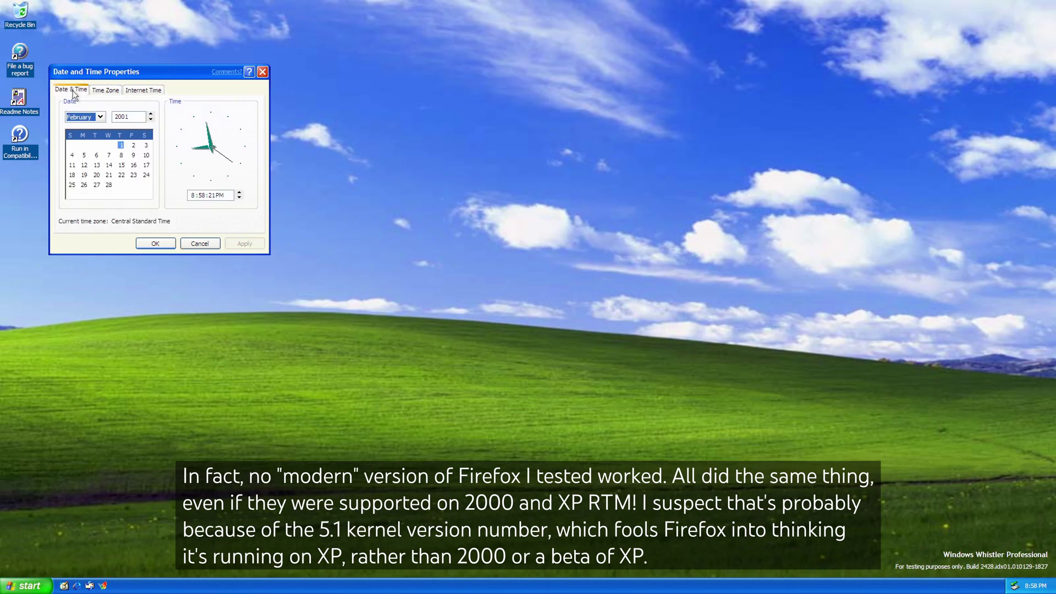
left_click_drag(150, 113, 151, 117)
left_click(93, 117)
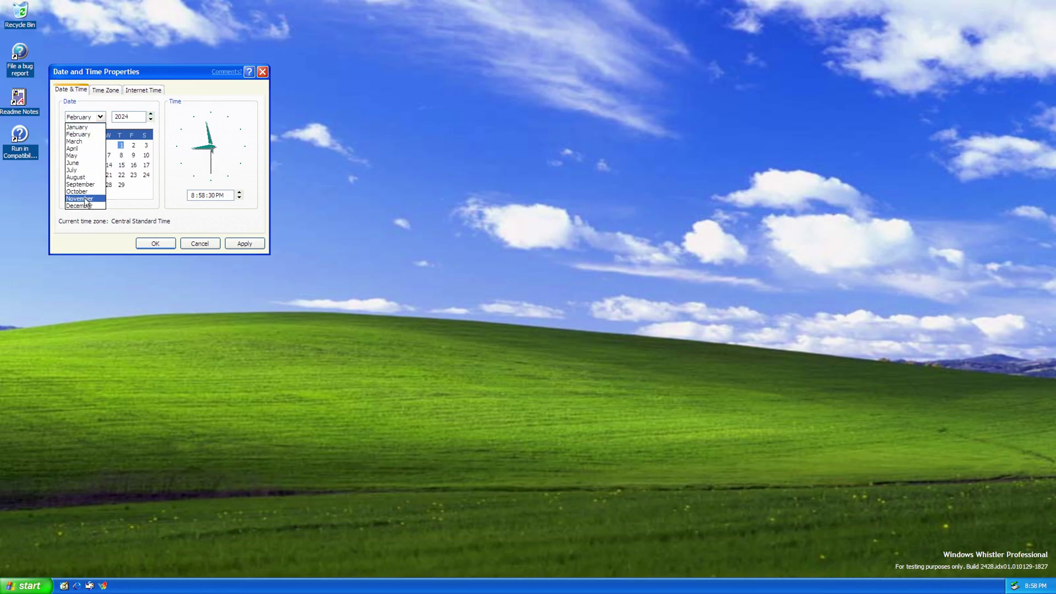
left_click(82, 176)
left_click(84, 155)
left_click(239, 243)
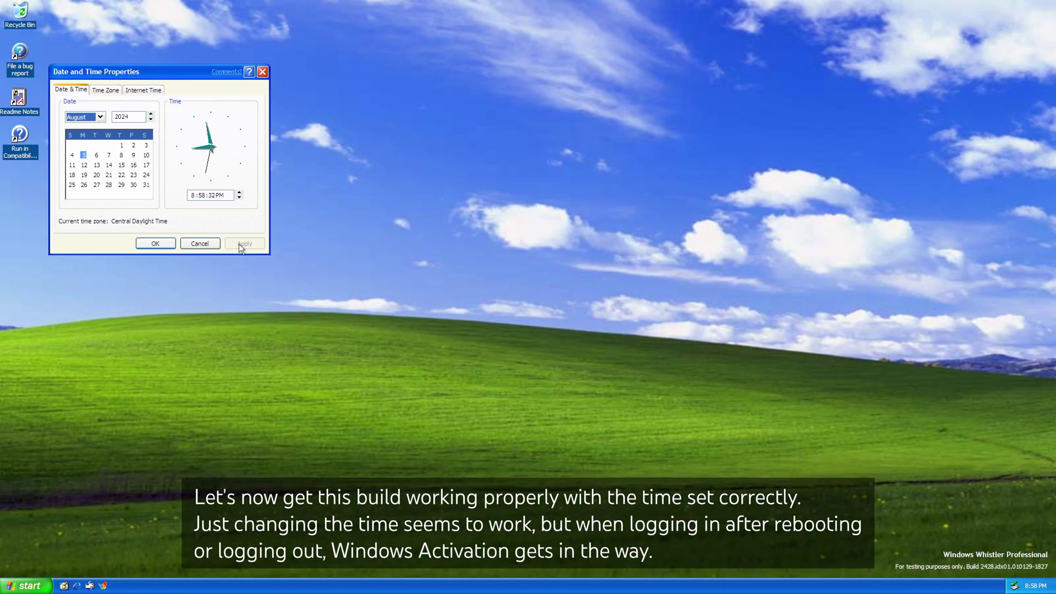
left_click(151, 244)
Launch the web browser from the Start menu and close it again.
left_click(43, 583)
left_click(52, 381)
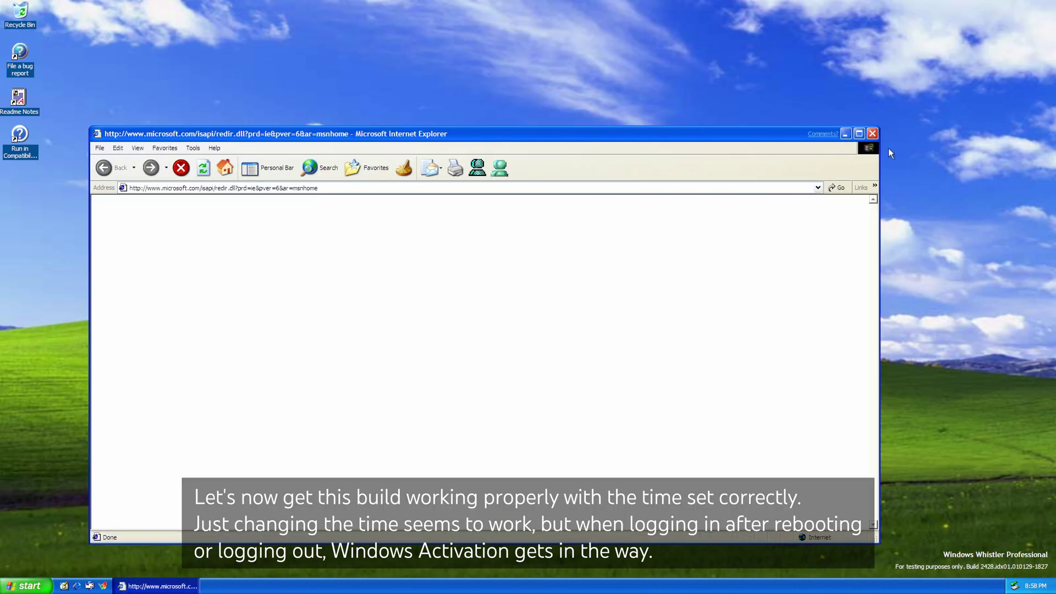
left_click(873, 131)
Restart Whistler, log back in with a new account password, and dismiss the evaluation-ended notice.
key("super")
key("u")
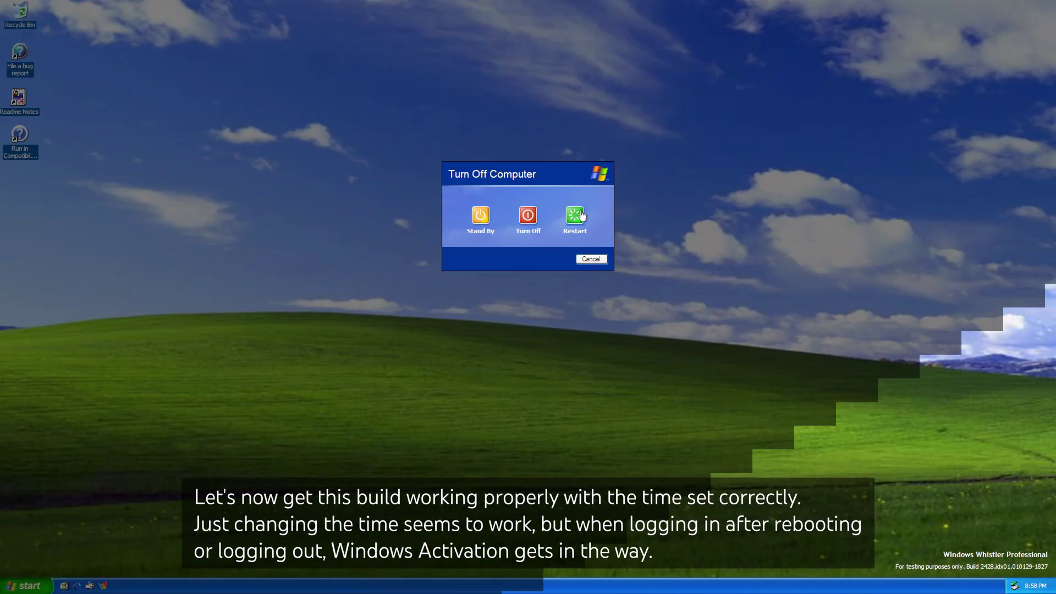
key("r")
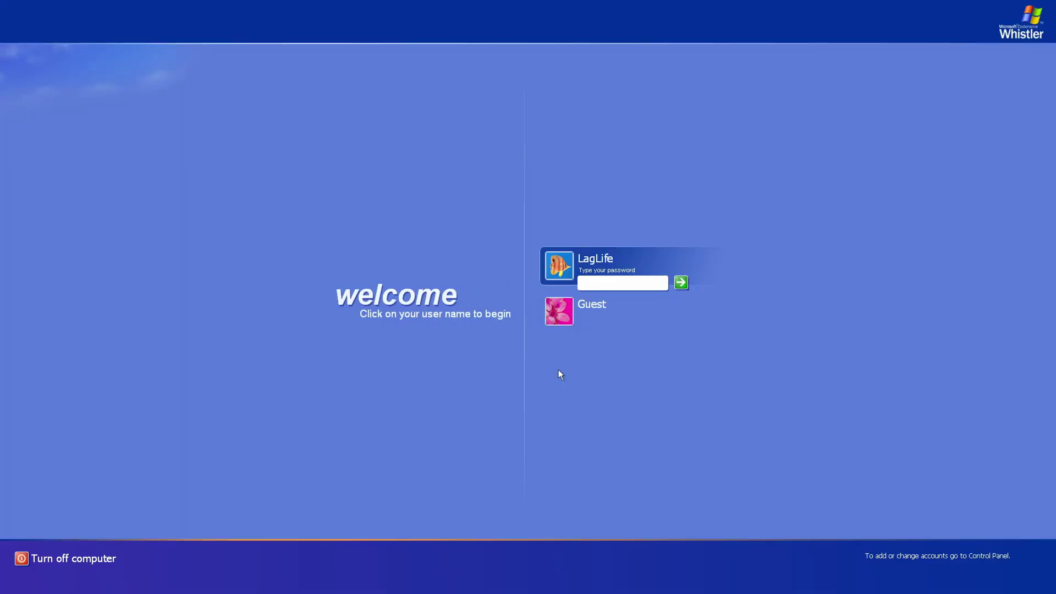
key("Return")
key("Return")
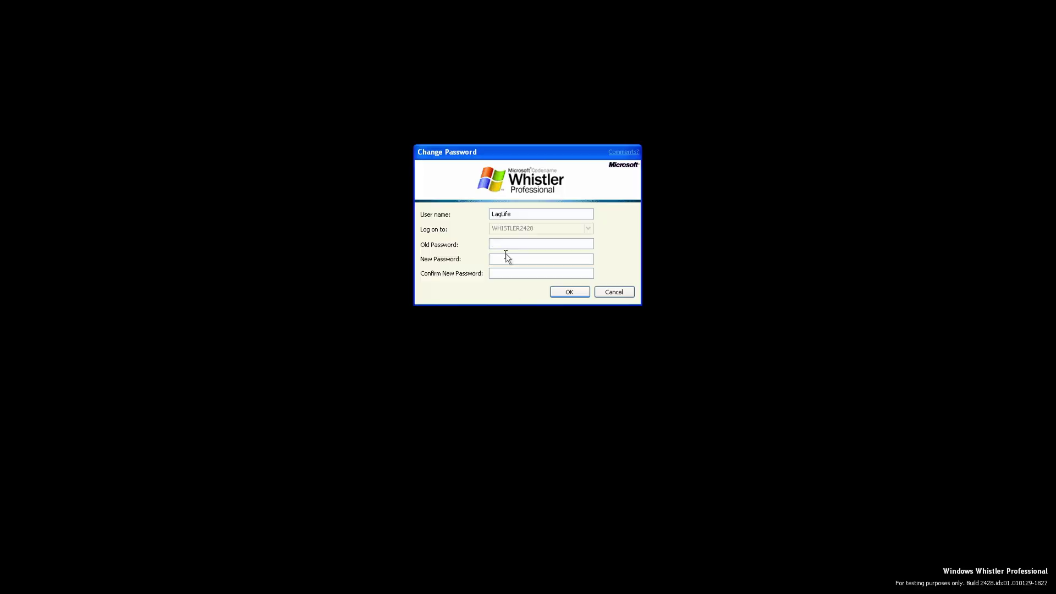
type("12")
key("Tab")
type("1234")
key("Return")
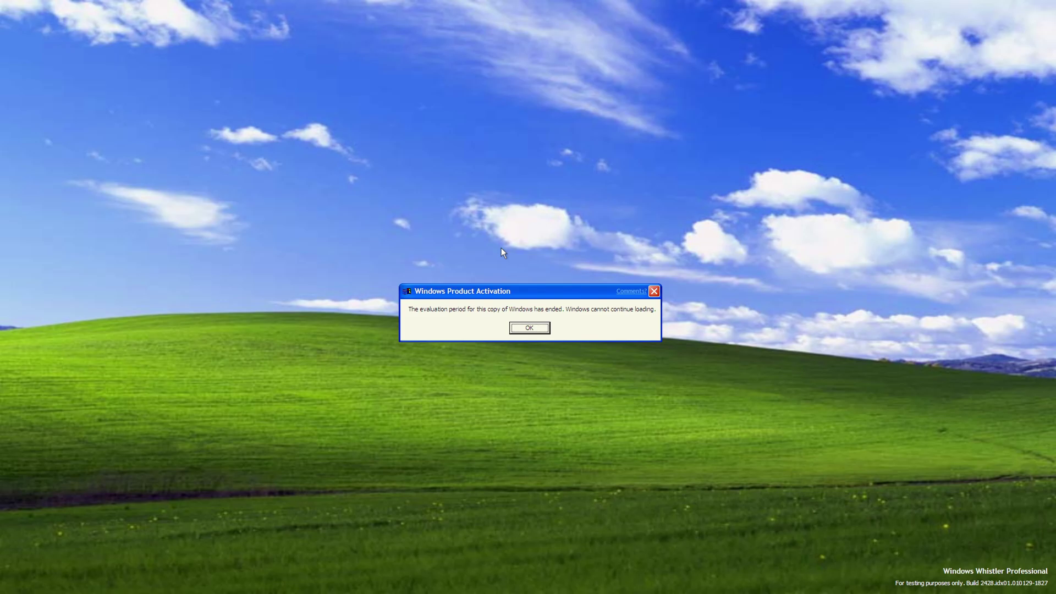
key("Return")
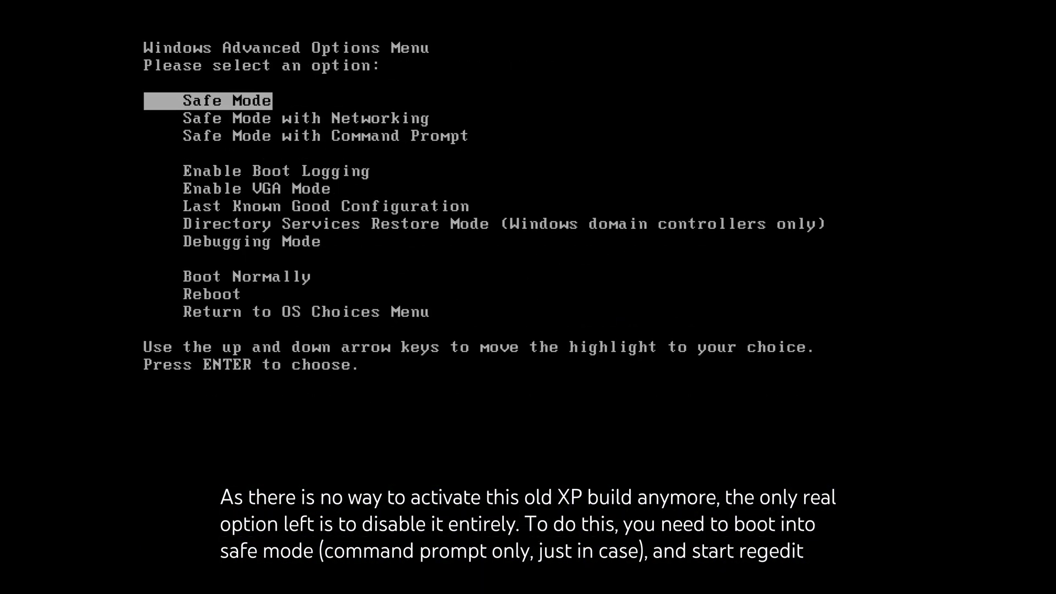
Boot into Safe Mode with Command Prompt, log in, and launch regedit.
key("Down")
key("Down")
key("Return")
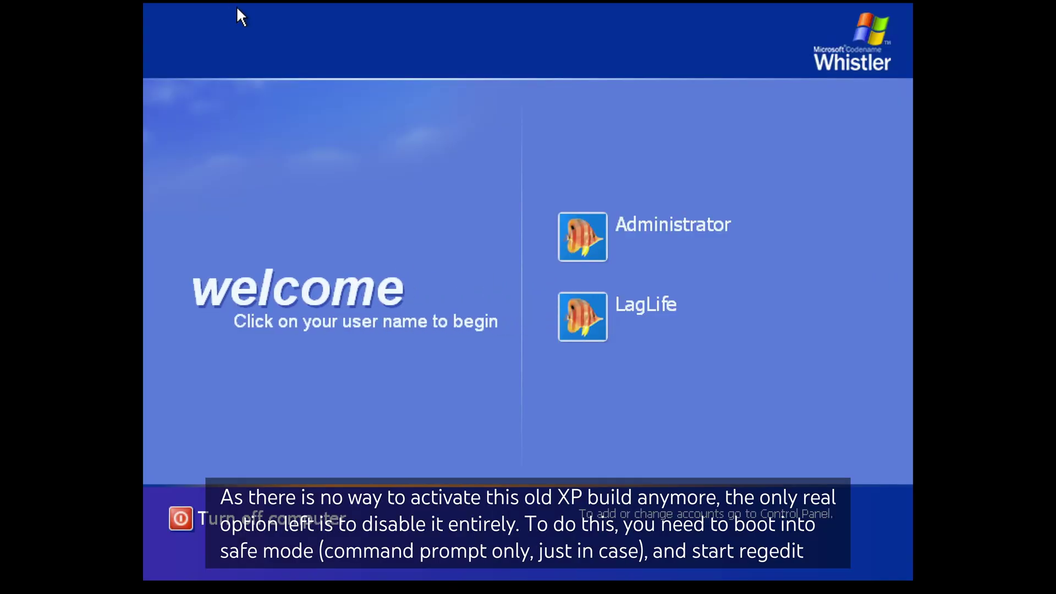
left_click(606, 330)
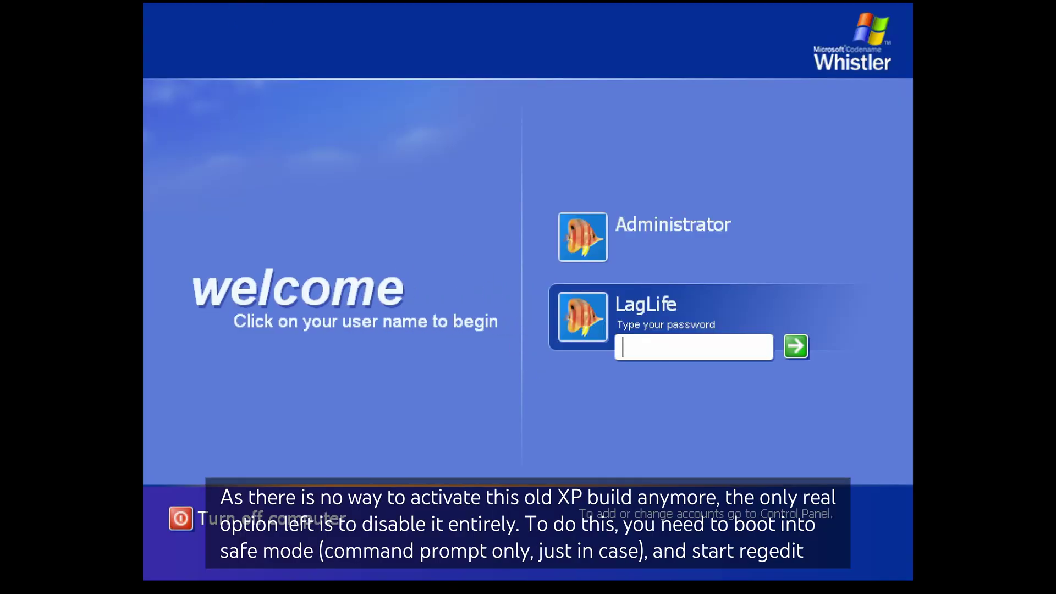
key("Return")
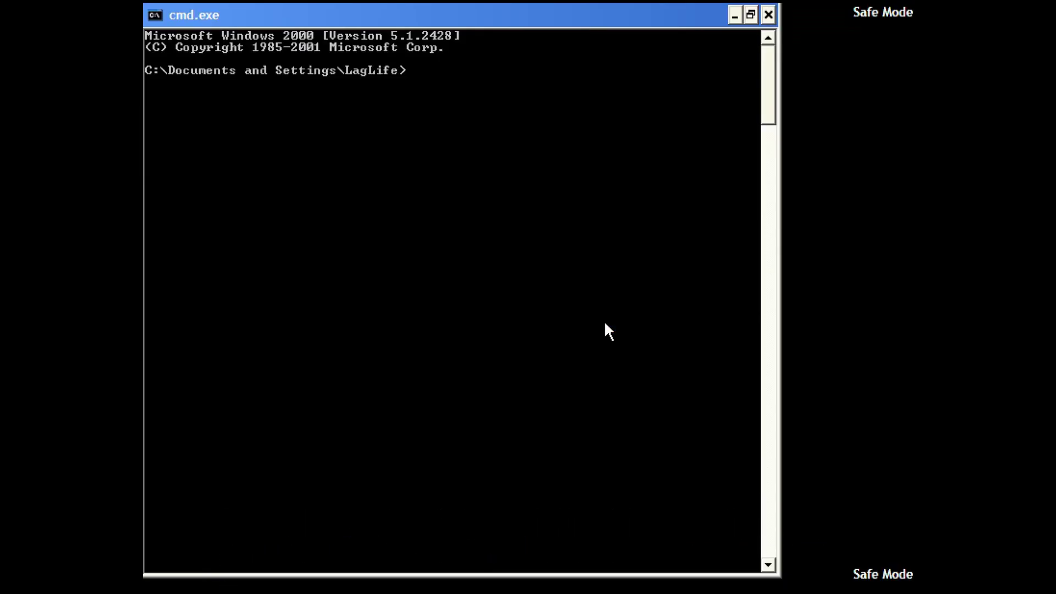
left_click(751, 14)
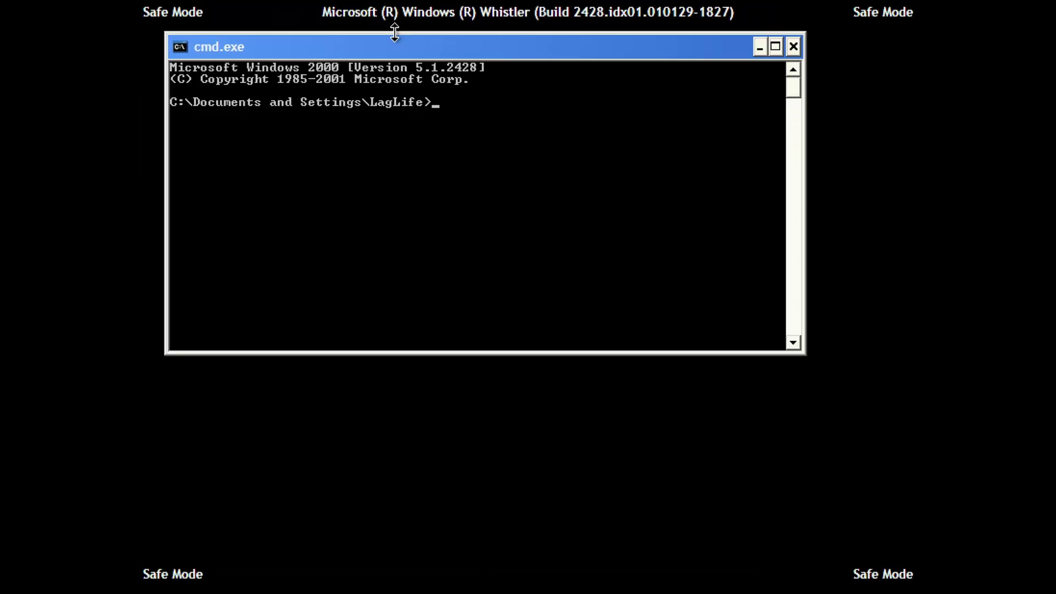
type("regedit")
key("Return")
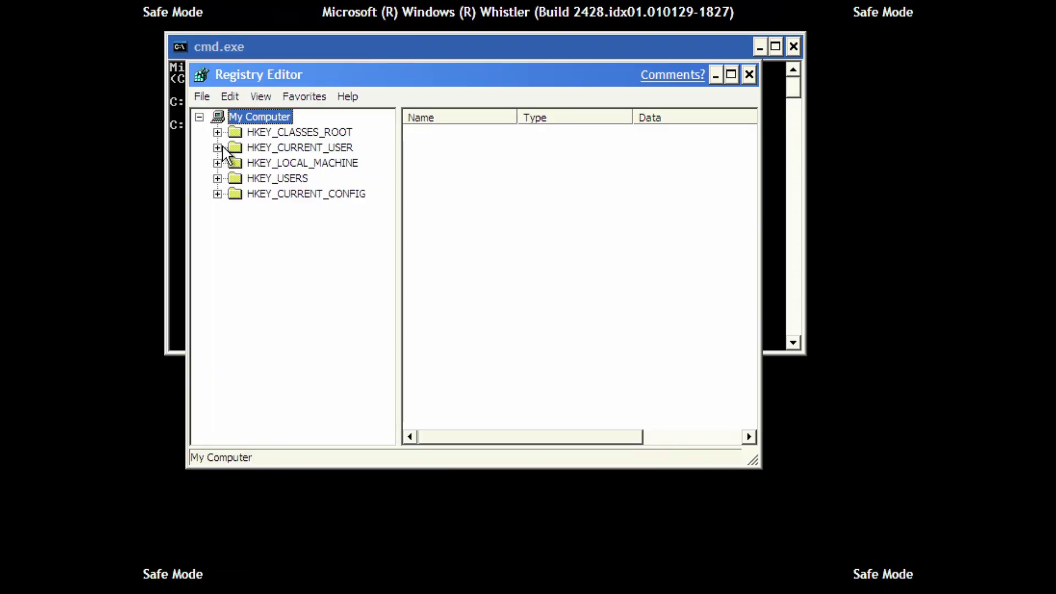
Navigate to HKLM\SOFTWARE\Microsoft\Windows NT\CurrentVersion\Winlogon in Registry Editor.
left_click(218, 163)
left_click(236, 225)
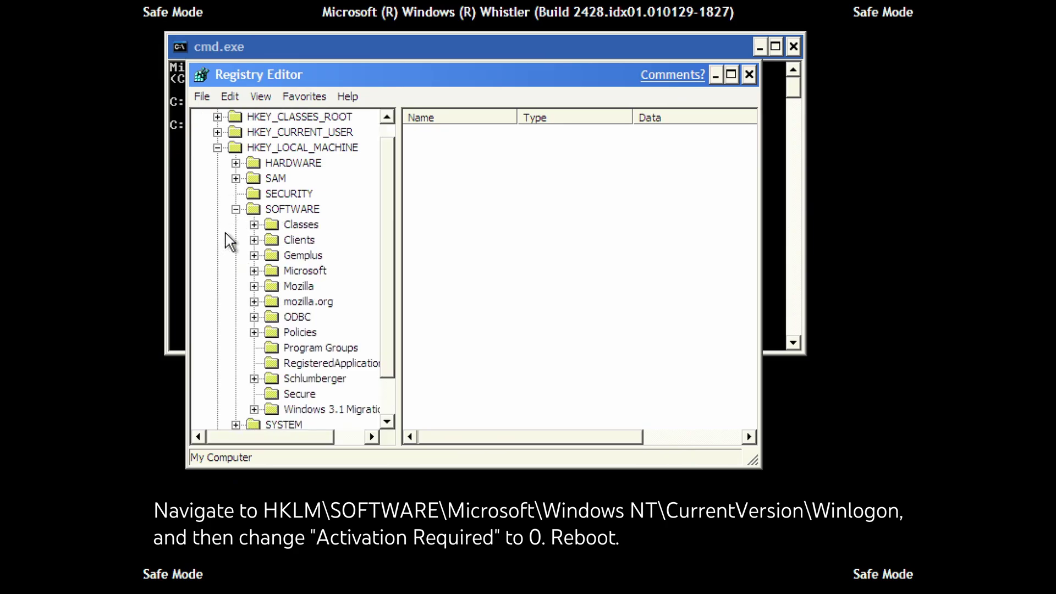
left_click(254, 271)
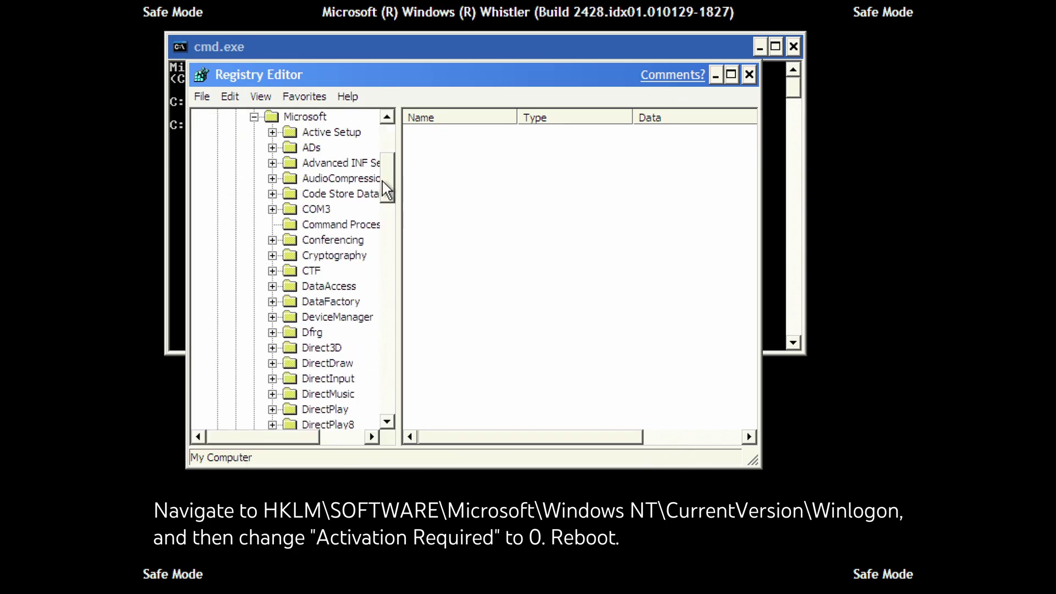
left_click_drag(387, 183, 399, 391)
left_click(273, 163)
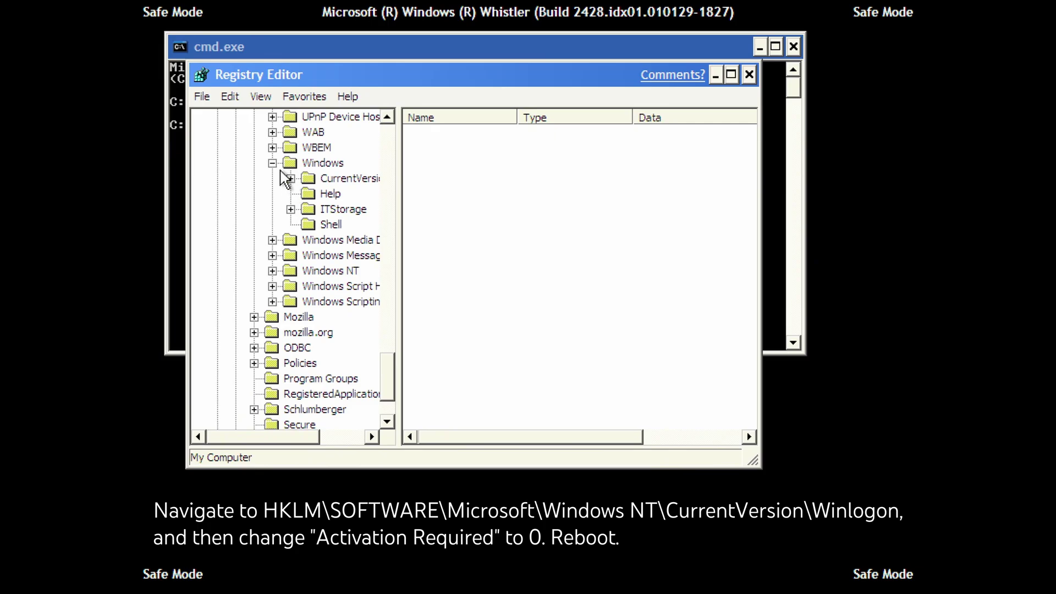
left_click(272, 164)
left_click(273, 193)
left_click(273, 193)
left_click(273, 209)
left_click(291, 224)
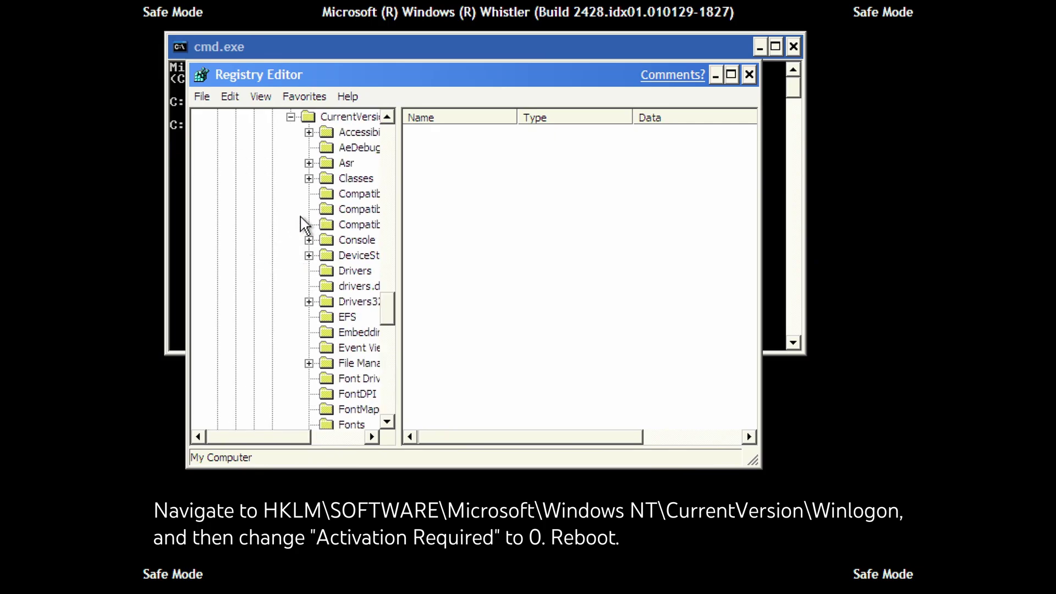
left_click_drag(388, 308, 388, 383)
left_click(358, 316)
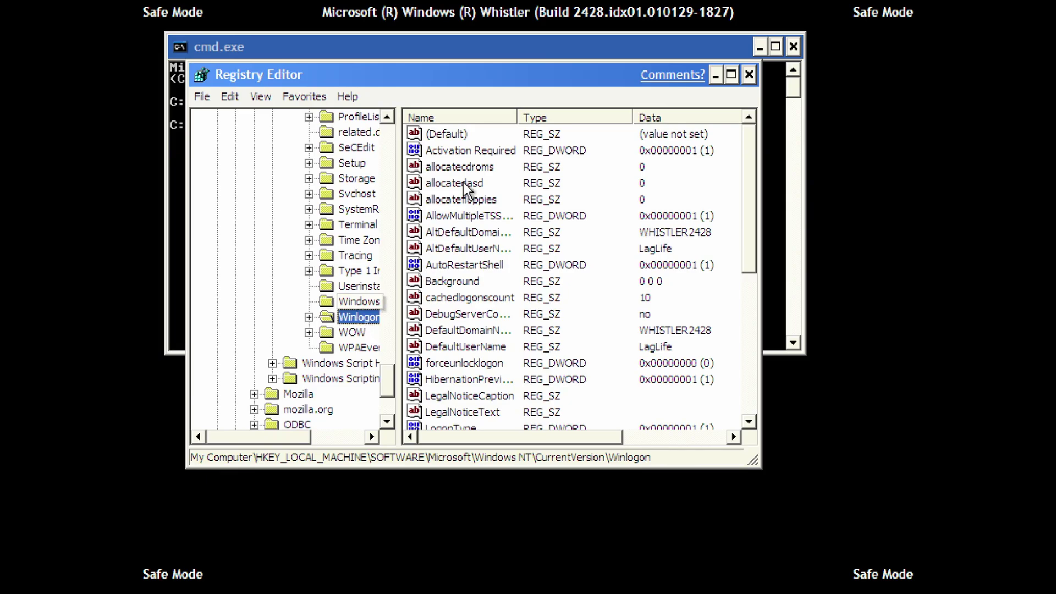
Set Activation Required to 0, then close Registry Editor and the command prompt.
double_click(469, 157)
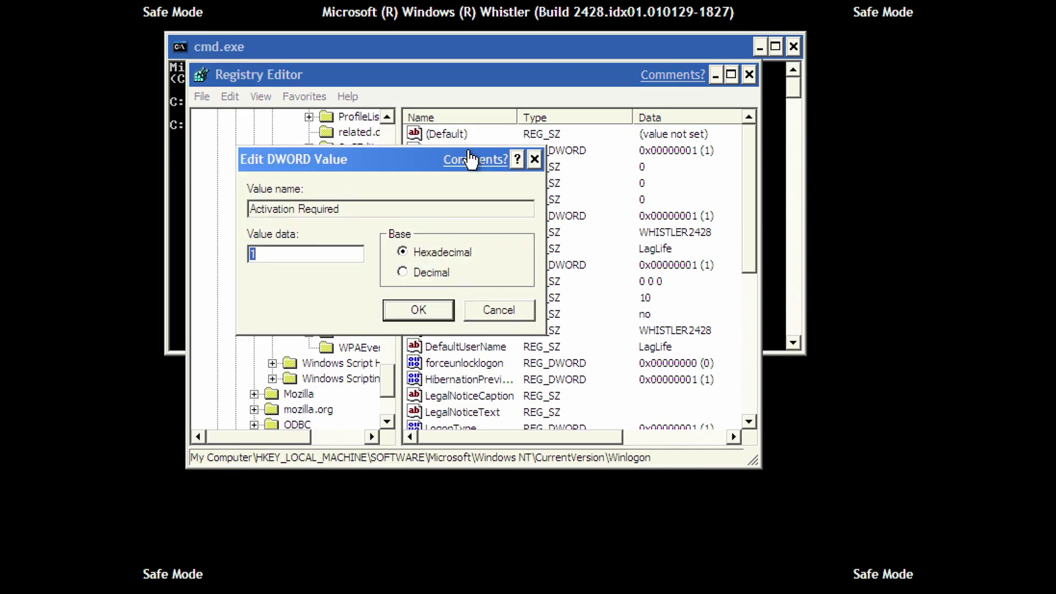
type("0")
key("Return")
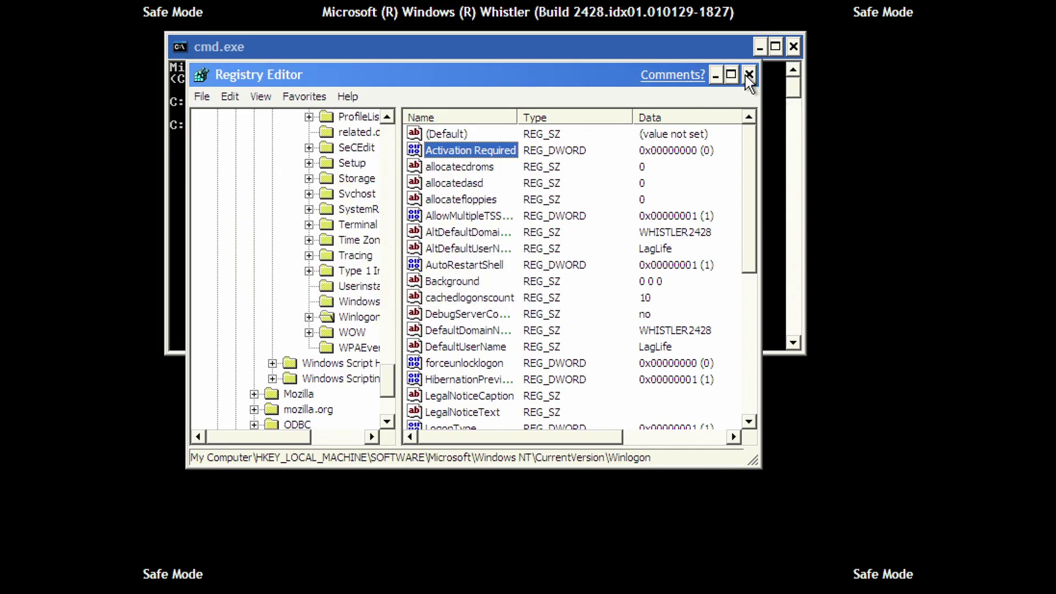
left_click(749, 74)
left_click(793, 47)
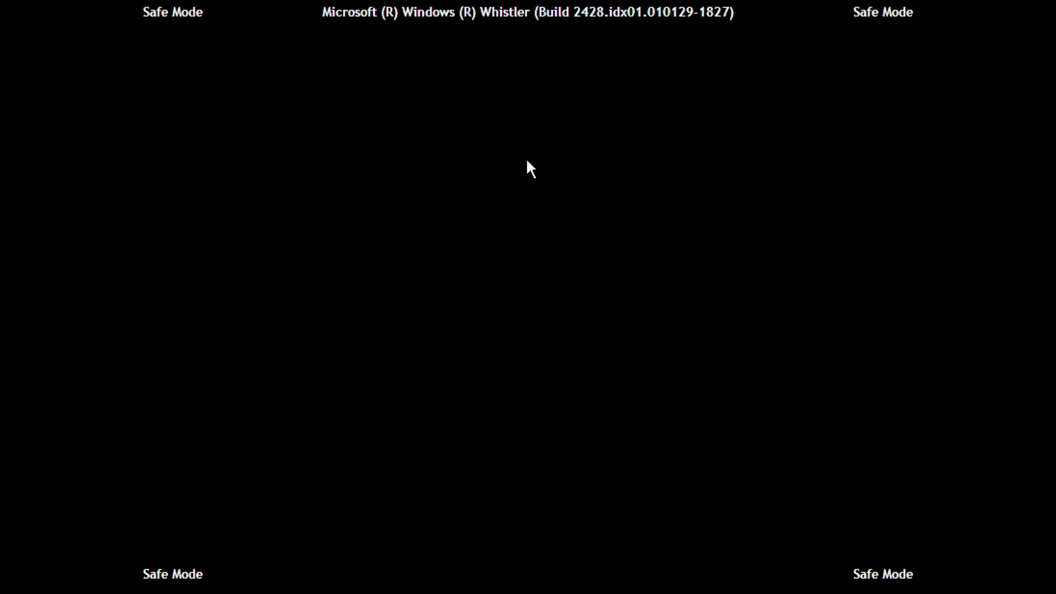
Restart the computer from Task Manager's shutdown options.
key("ctrl+shift+Escape")
left_click(358, 47)
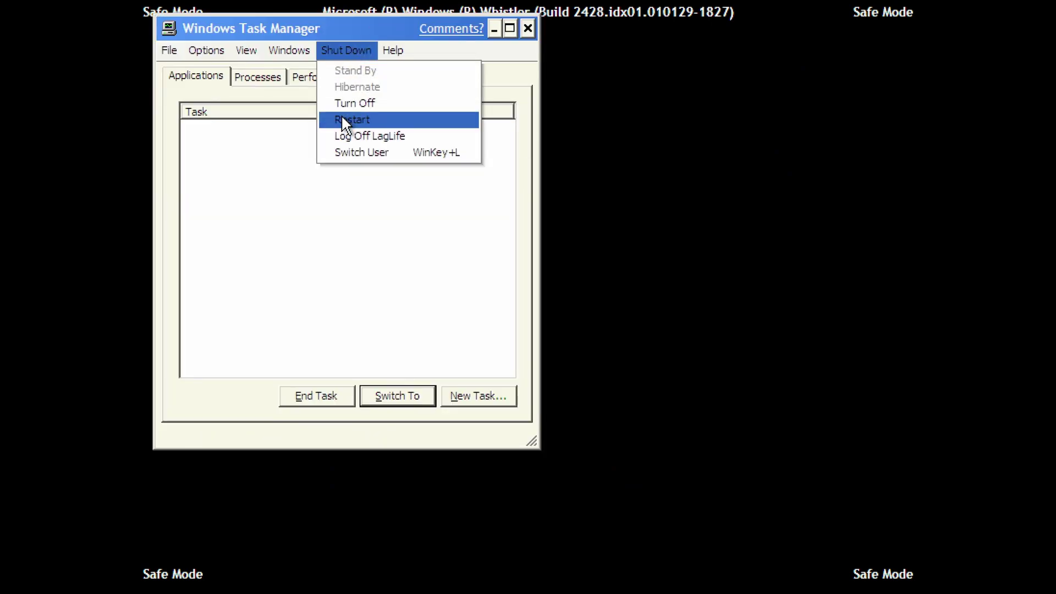
left_click(341, 117)
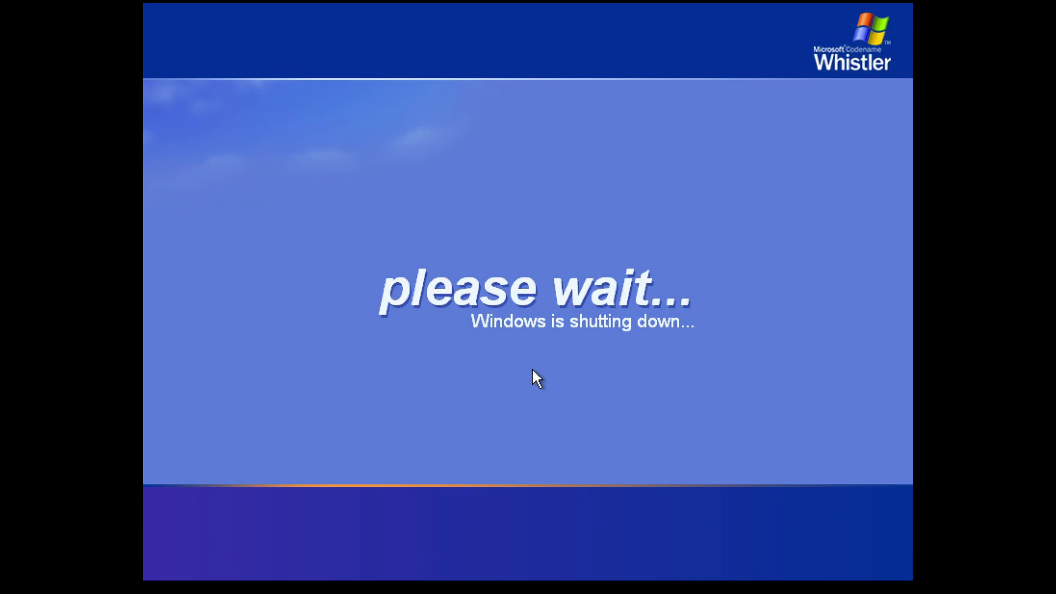